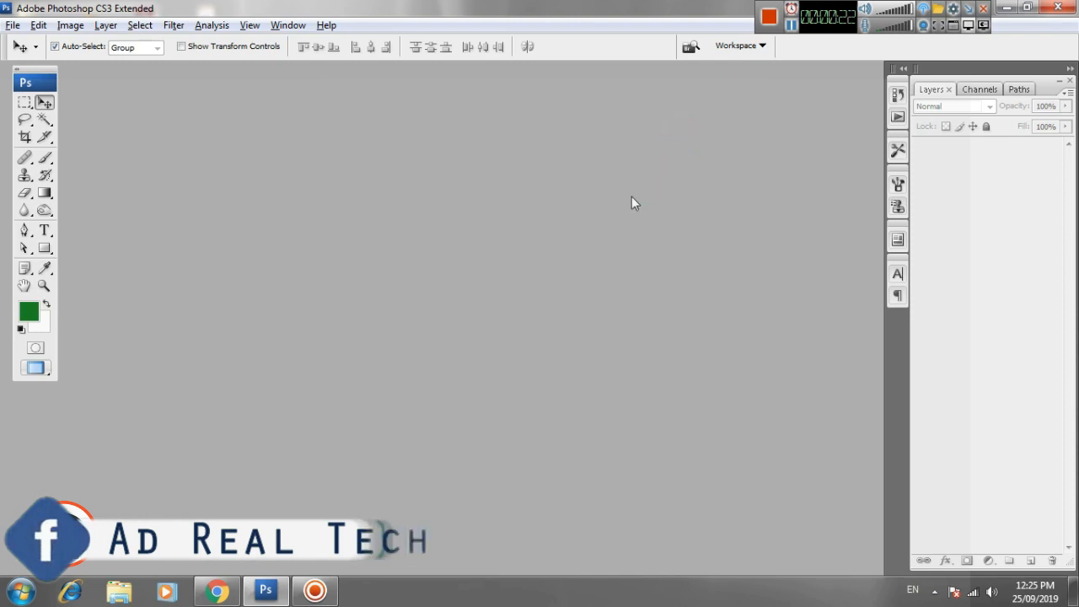
Step: Create a blank banner document measuring 120 by 48 ruler units and show it in full screen mode with the menu bar
scroll(502, 330, down, 2)
scroll(503, 329, up, 3)
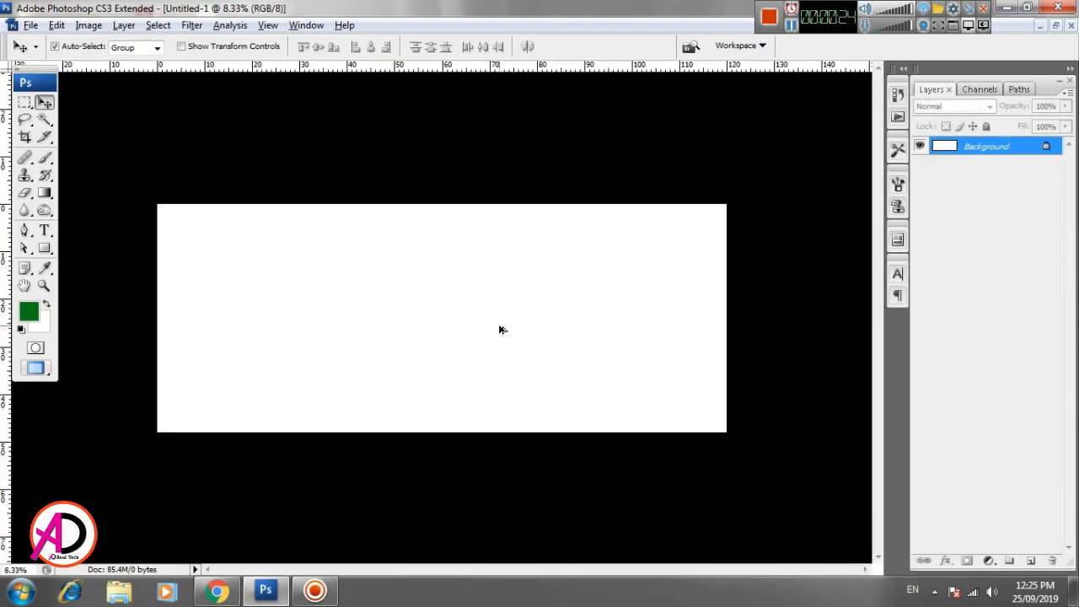
key(alt+f)
click(525, 312)
key(f)
key(space)
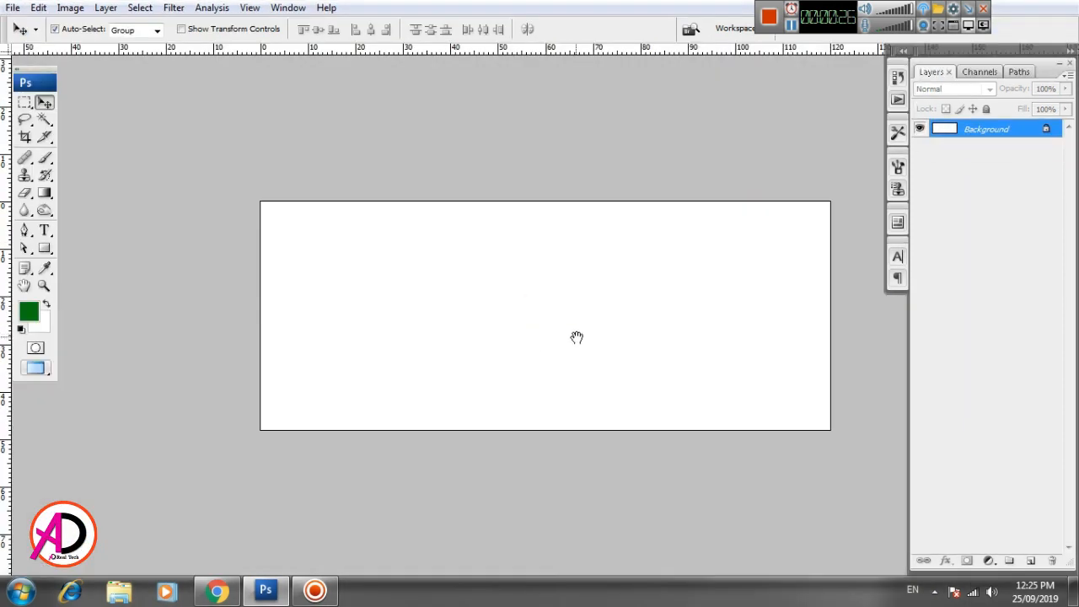
mouse_move(576, 337)
mouse_down()
mouse_move(521, 332)
mouse_move(580, 326)
mouse_move(559, 306)
mouse_move(567, 317)
mouse_up()
scroll(521, 333, up, 2)
key(alt+space)
scroll(577, 321, up, 1)
key(space)
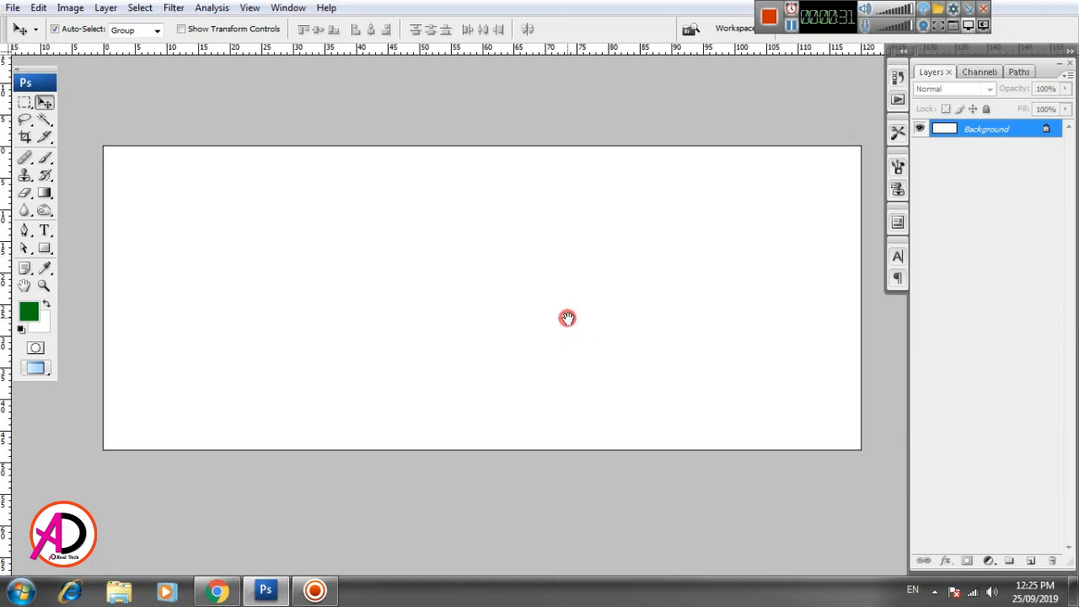
key(space)
drag(418, 360, 405, 366)
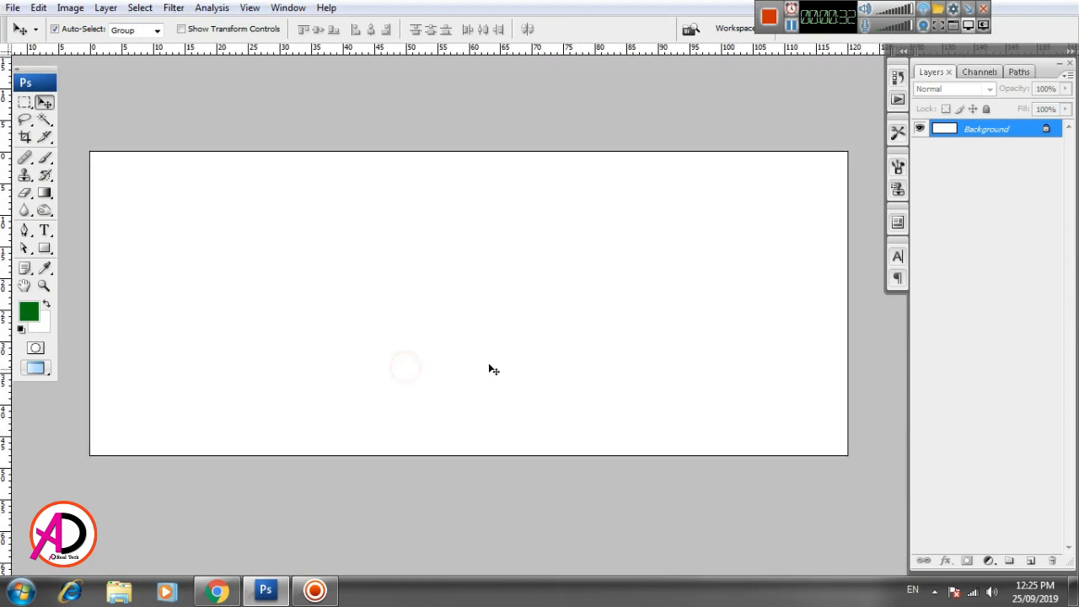
drag(504, 362, 510, 361)
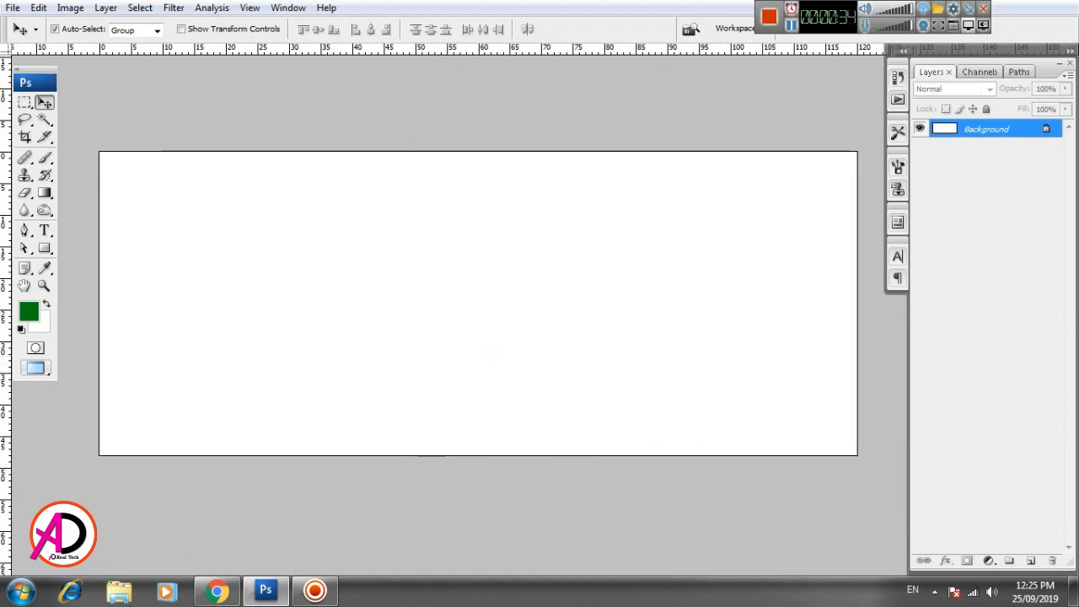
Step: Open green-waves-background-vector-4683610 from New folder (2) on the desktop and copy the whole image into the blank banner
click(121, 595)
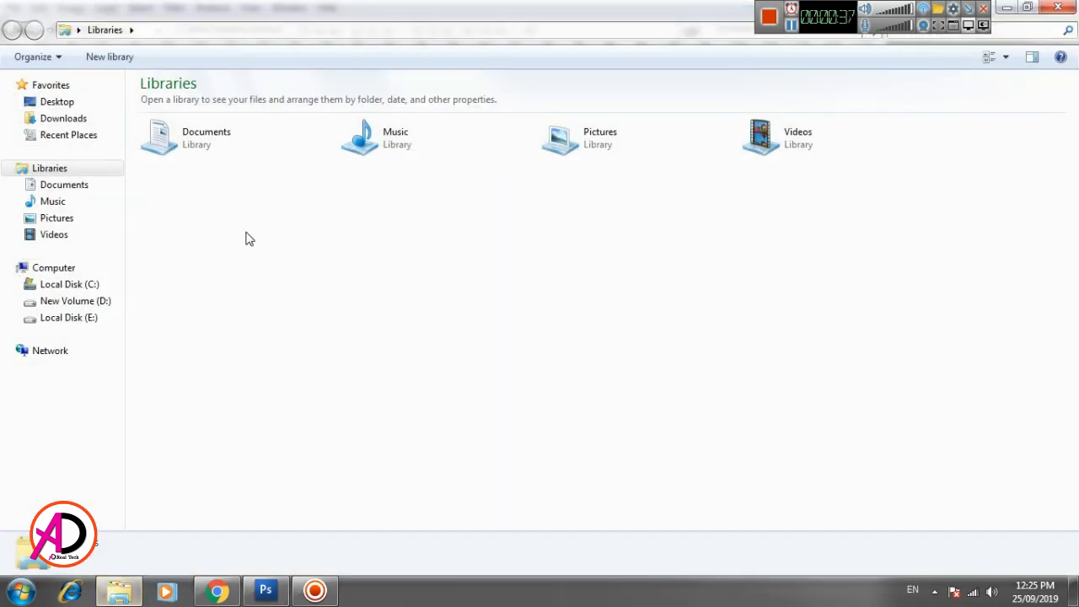
click(61, 102)
double_click(519, 215)
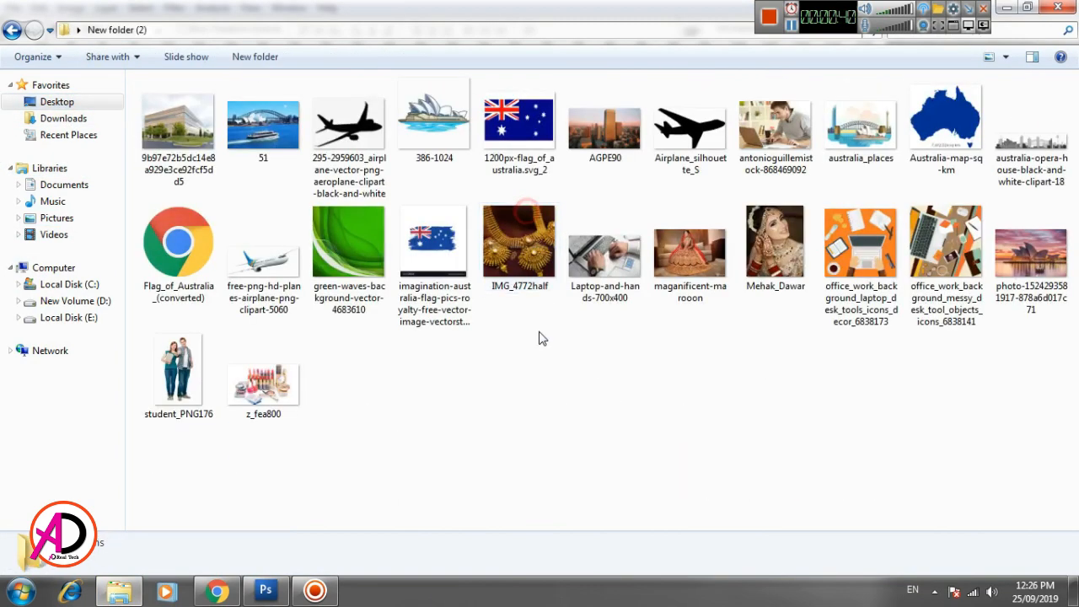
drag(349, 244, 437, 345)
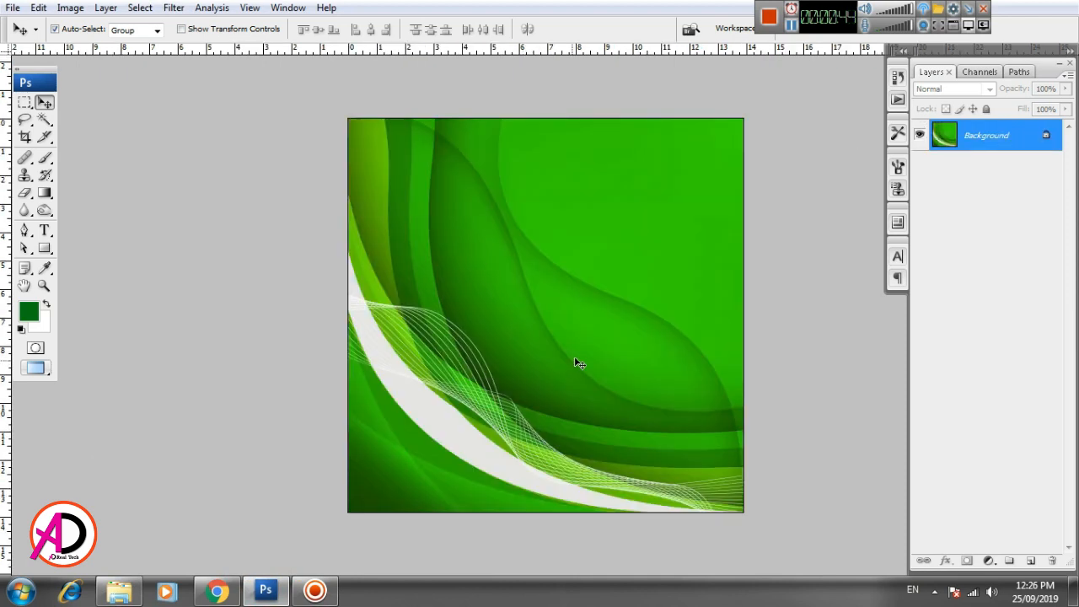
key(ctrl+a)
key(ctrl+Tab)
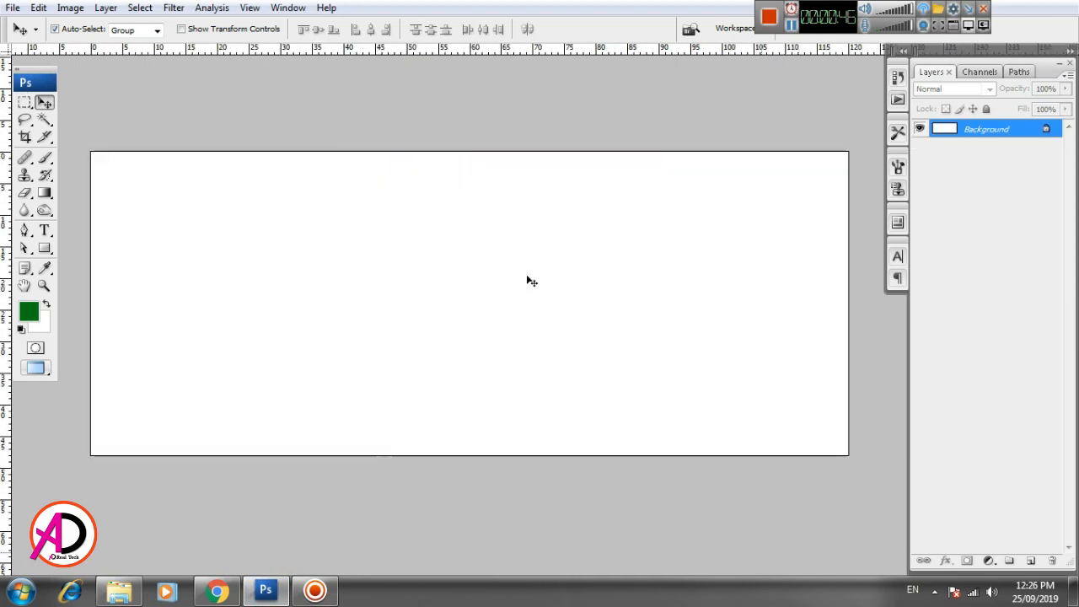
key(ctrl+v)
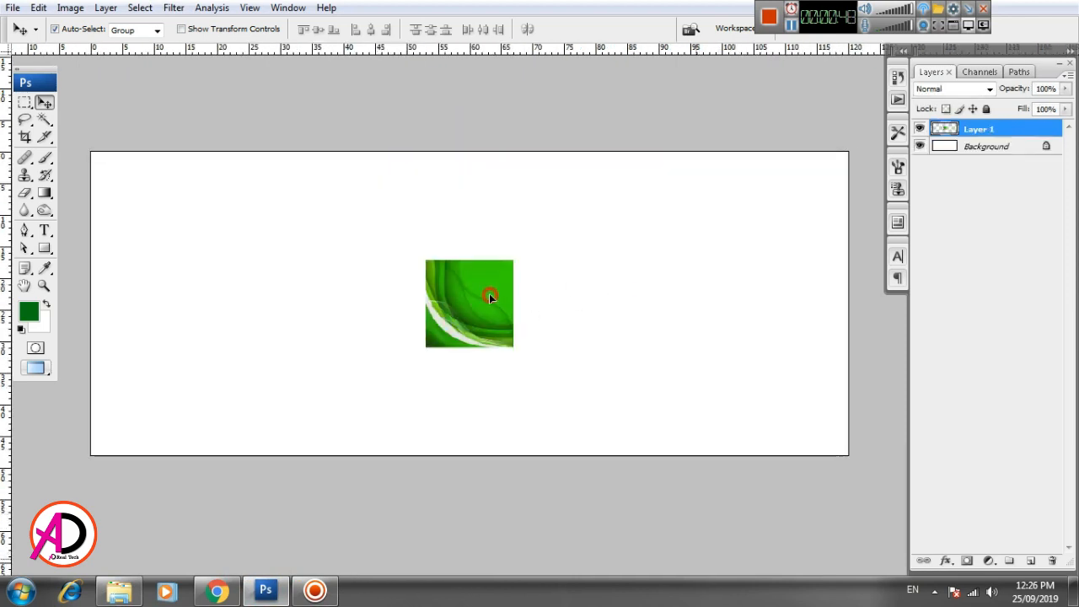
Step: Enlarge the pasted green waves image, flip it horizontally, and fit it against the banner's right edge at full height
drag(489, 295, 506, 301)
key(ctrl+t)
drag(533, 358, 632, 426)
right_click(548, 346)
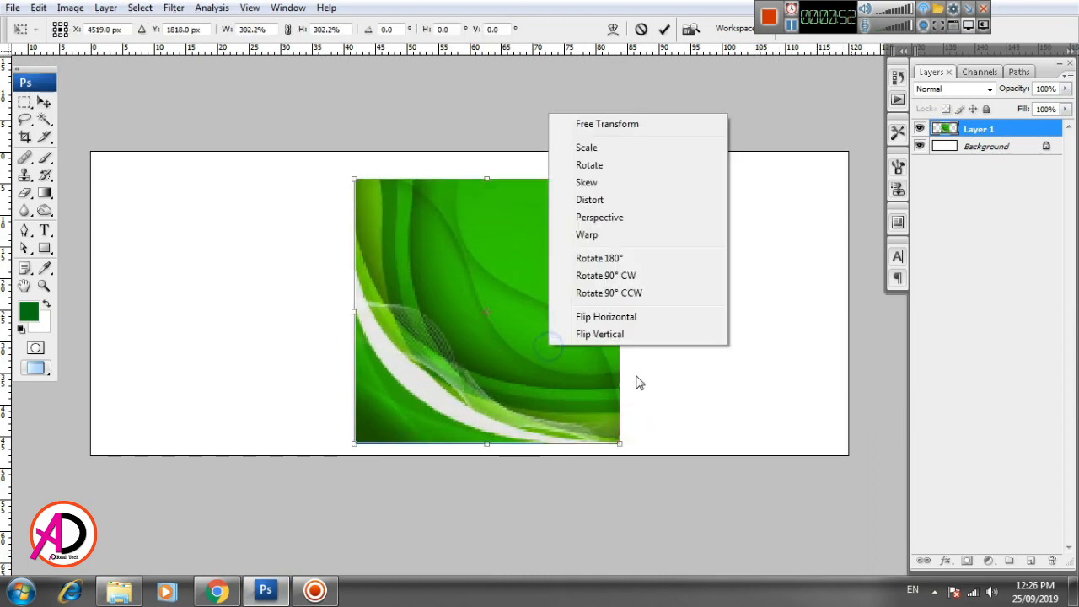
click(641, 318)
drag(545, 328, 760, 307)
drag(580, 416, 530, 464)
double_click(682, 415)
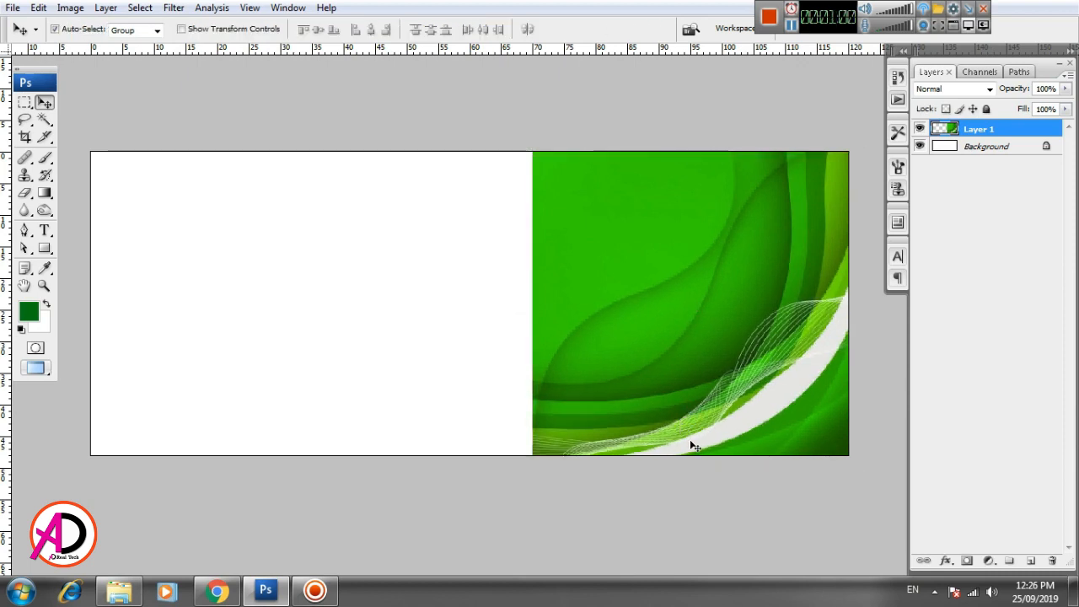
Step: Add a Hide All mask to the green waves layer and reveal the waves along the right side with a soft white brush
click(77, 10)
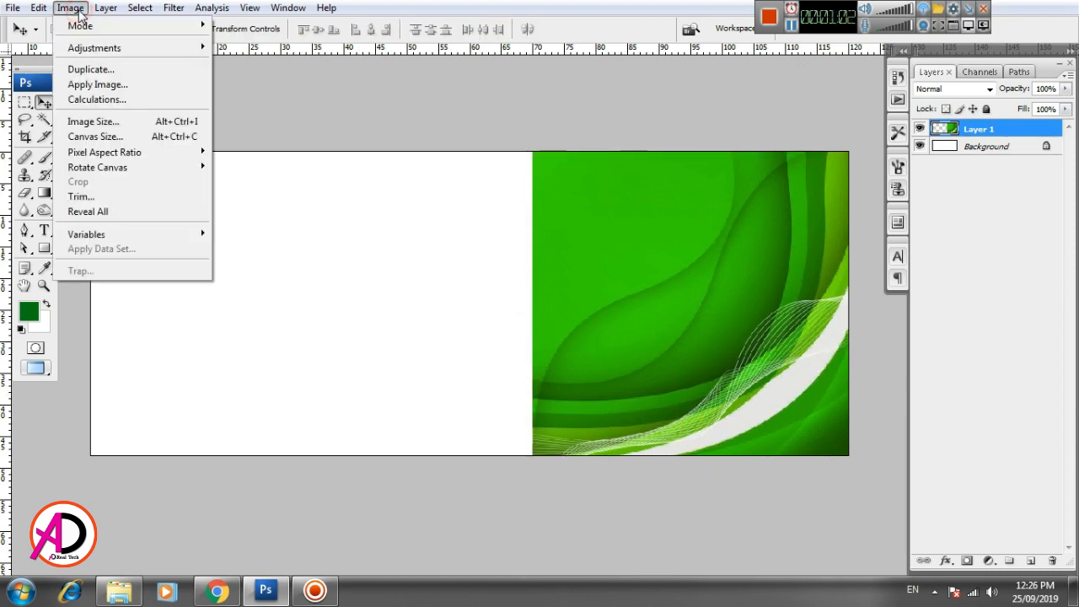
click(297, 212)
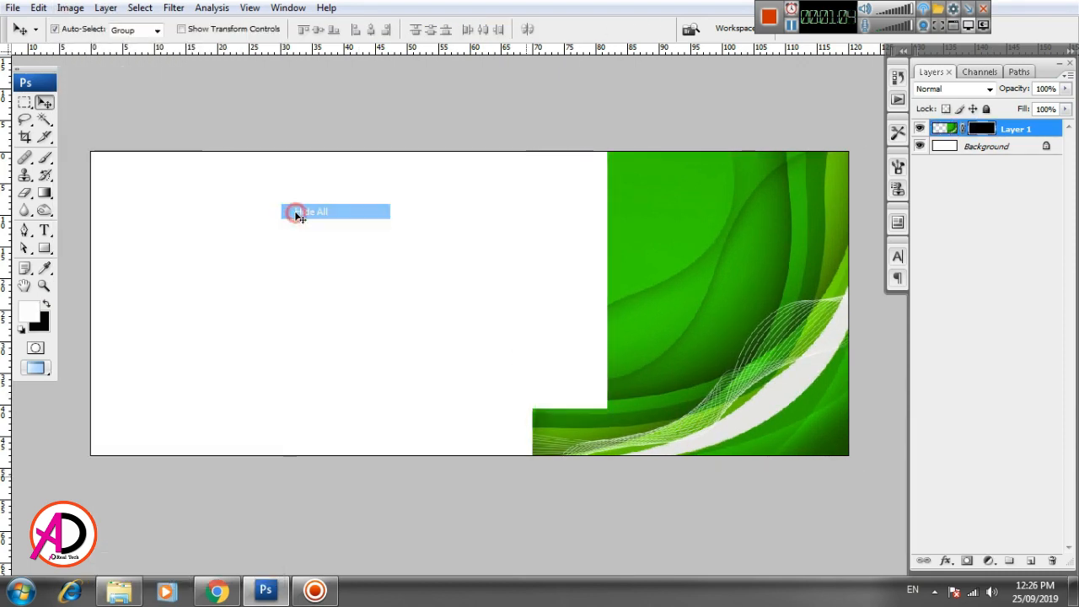
click(45, 159)
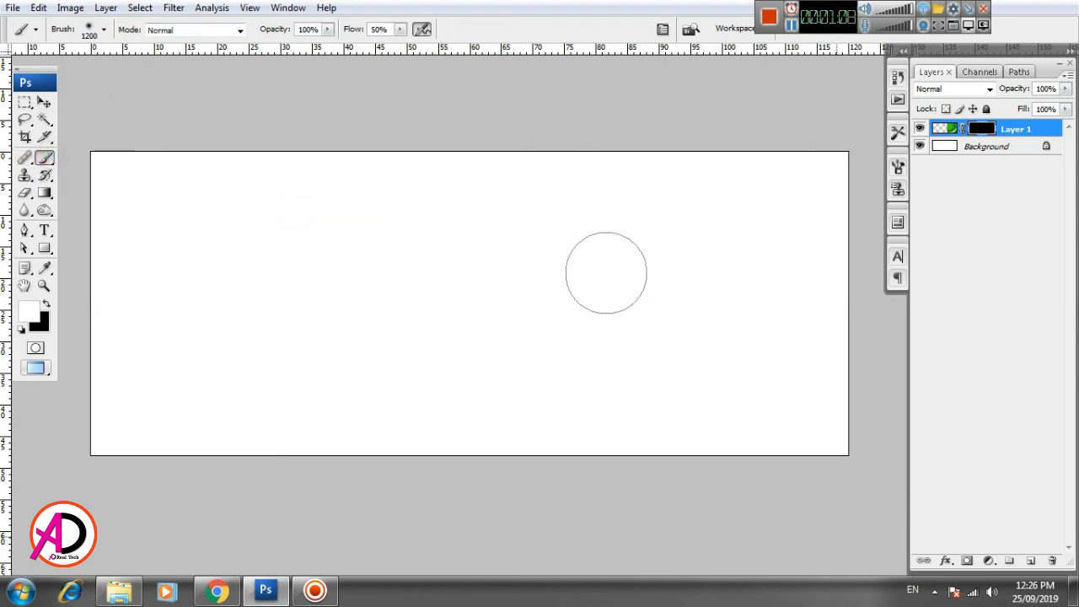
mouse_move(829, 212)
mouse_down()
mouse_move(808, 412)
mouse_move(679, 418)
mouse_move(723, 419)
mouse_move(756, 394)
mouse_move(811, 187)
mouse_move(798, 328)
mouse_move(749, 421)
mouse_move(713, 437)
mouse_move(667, 437)
mouse_move(717, 430)
mouse_up()
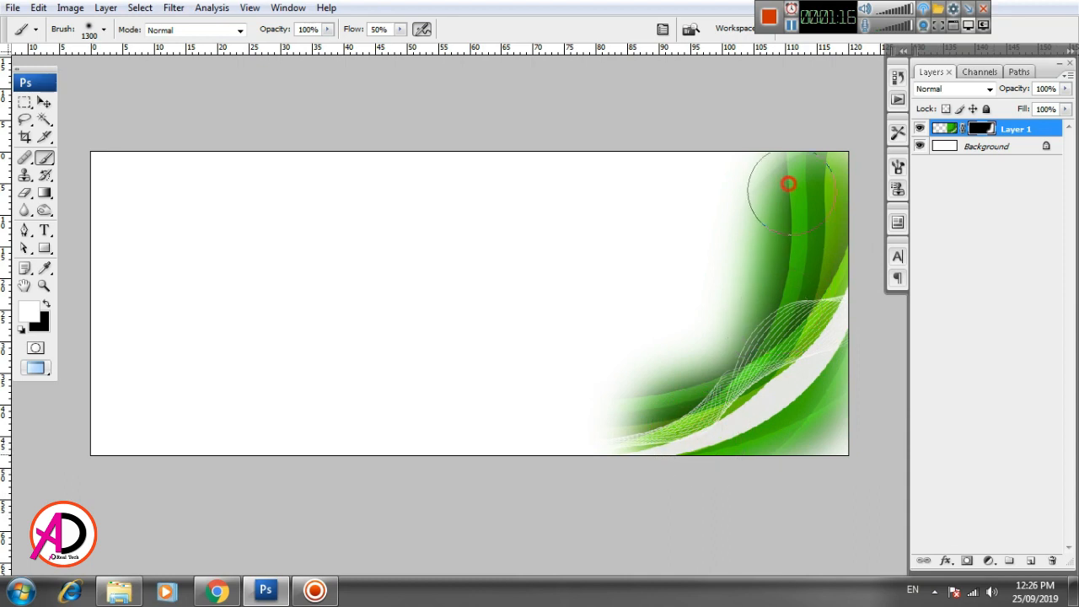
drag(790, 189, 758, 175)
mouse_move(727, 140)
mouse_down()
mouse_move(692, 126)
mouse_move(687, 139)
mouse_up()
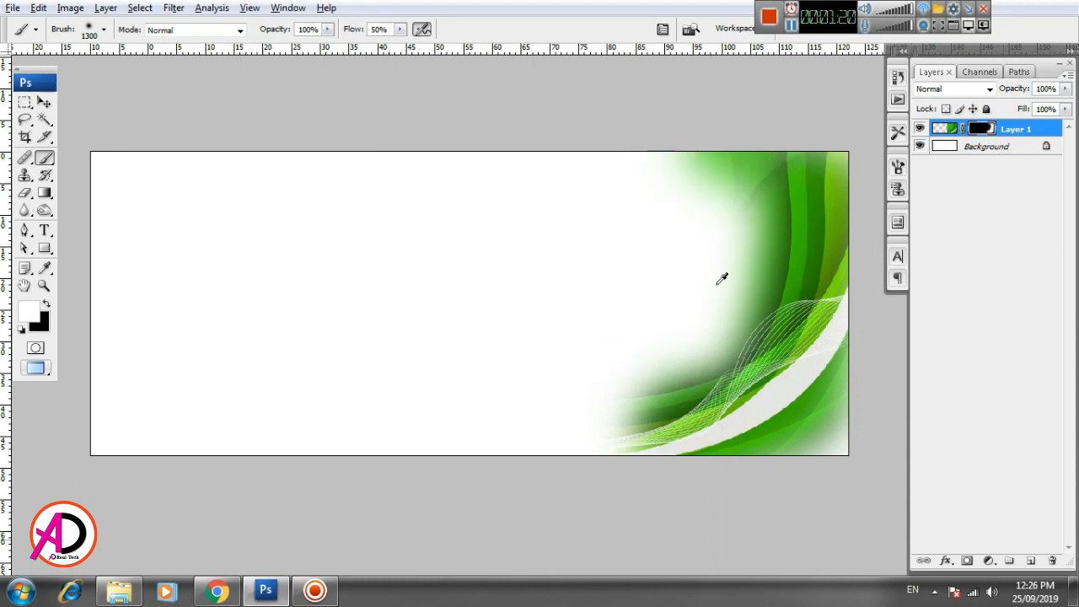
Step: Undo the last mask stroke and repaint the mask to soften the waves' upper edge and extend their lower-left end
key(ctrl+minus)
key(ctrl+z)
drag(742, 192, 743, 165)
key(ctrl+z)
drag(761, 242, 768, 173)
scroll(556, 359, down, 2)
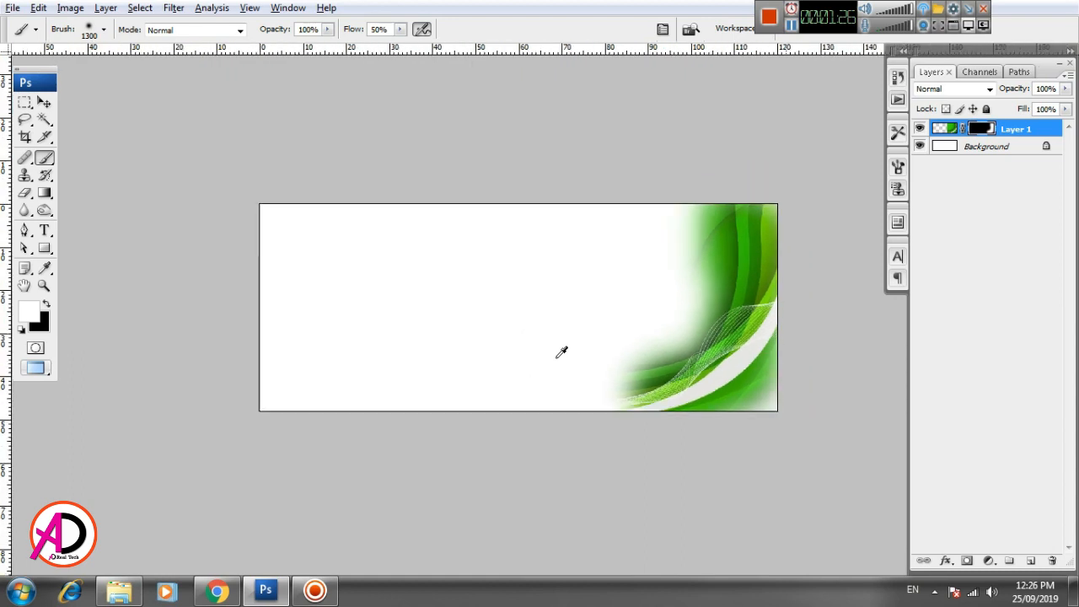
scroll(556, 359, up, 1)
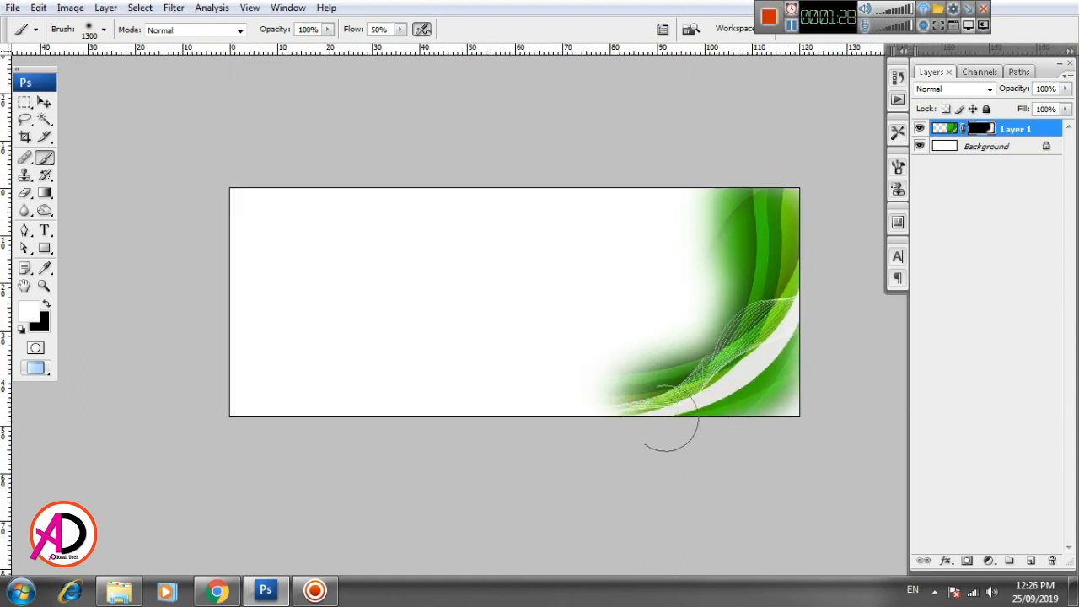
click(638, 400)
scroll(579, 454, down, 1)
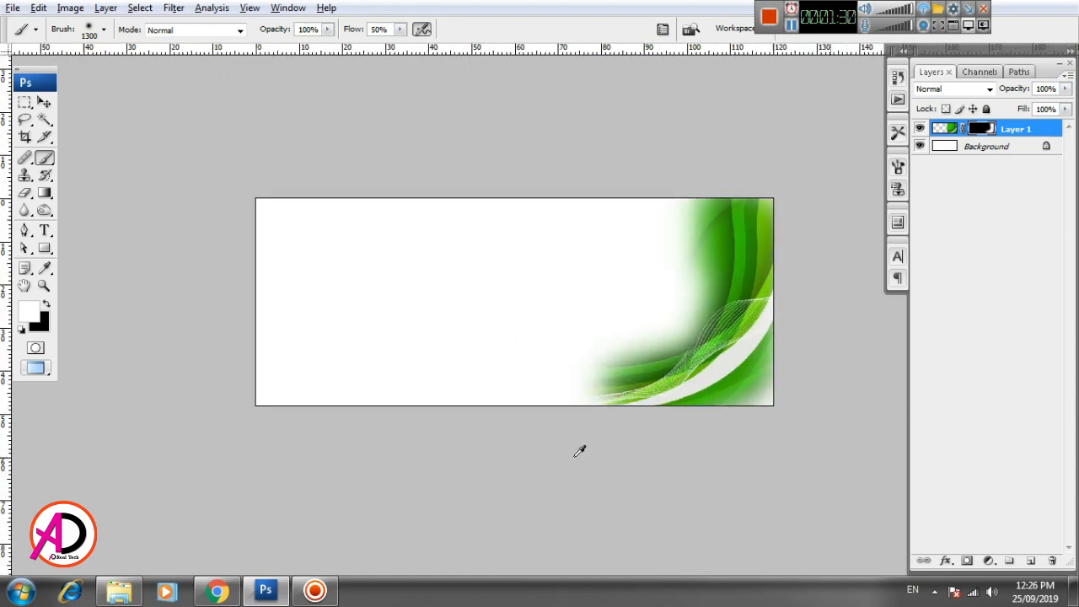
scroll(578, 455, up, 1)
scroll(492, 334, up, 2)
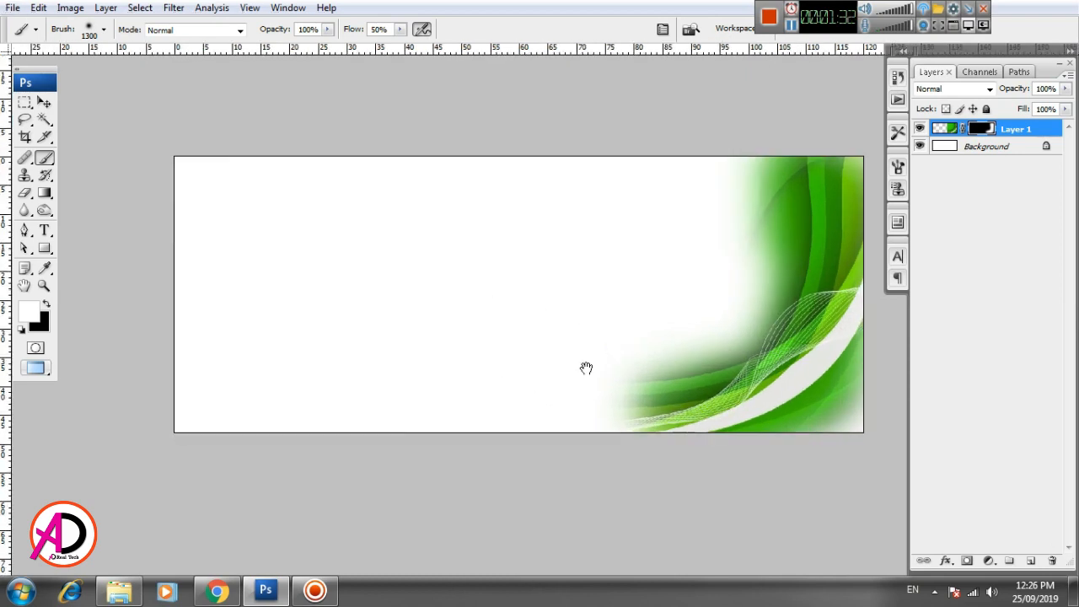
drag(586, 369, 537, 341)
scroll(536, 340, up, 1)
drag(601, 355, 614, 369)
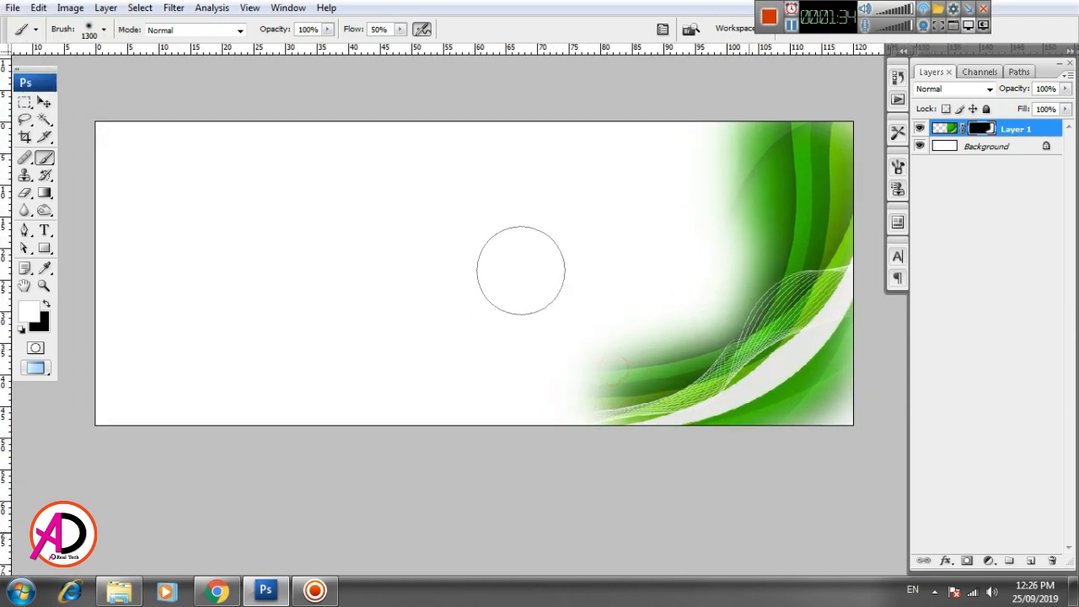
Step: Draw a large dark green ellipse over the banner's left side, extending beyond its upper, lower and left edges
click(44, 102)
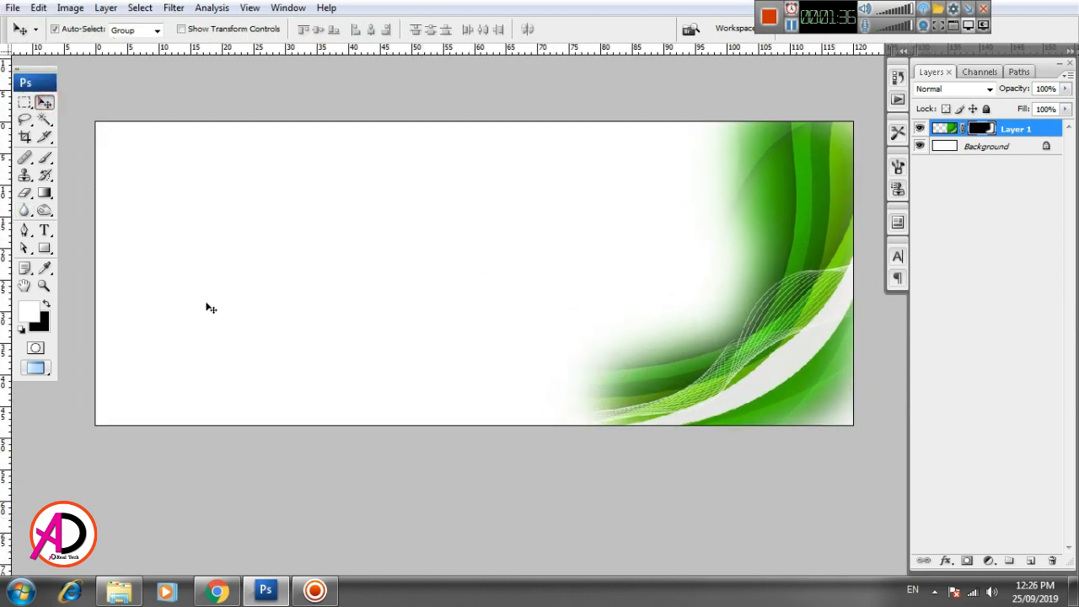
click(46, 249)
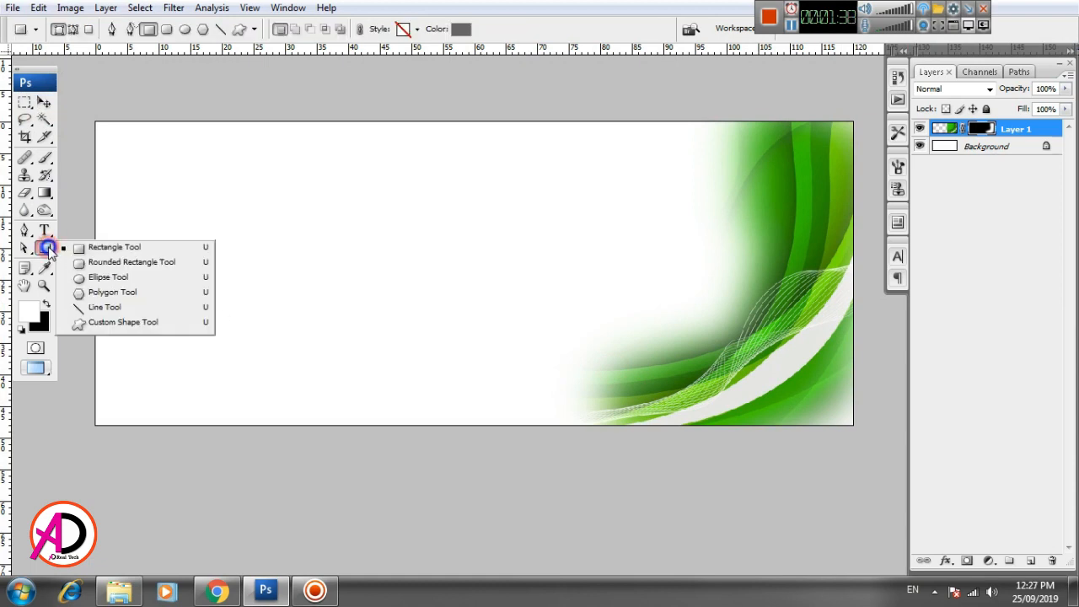
click(113, 276)
drag(226, 255, 211, 279)
drag(90, 149, 452, 493)
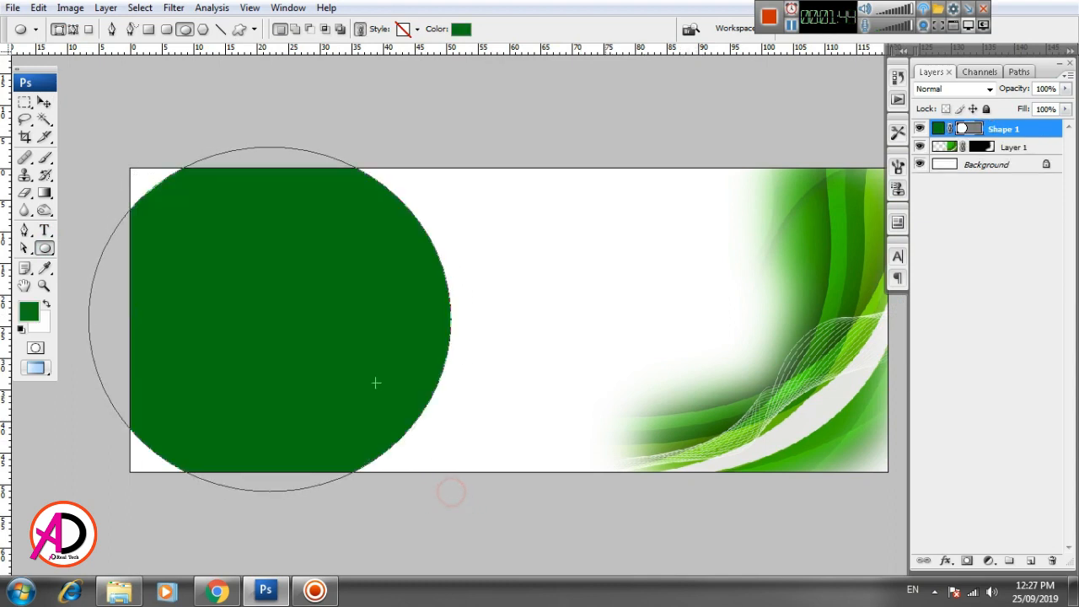
Step: Move the green ellipse partly past the banner's upper-left corner and reshape it to cover the full height of the left edge
click(45, 102)
click(463, 241)
drag(399, 300, 289, 251)
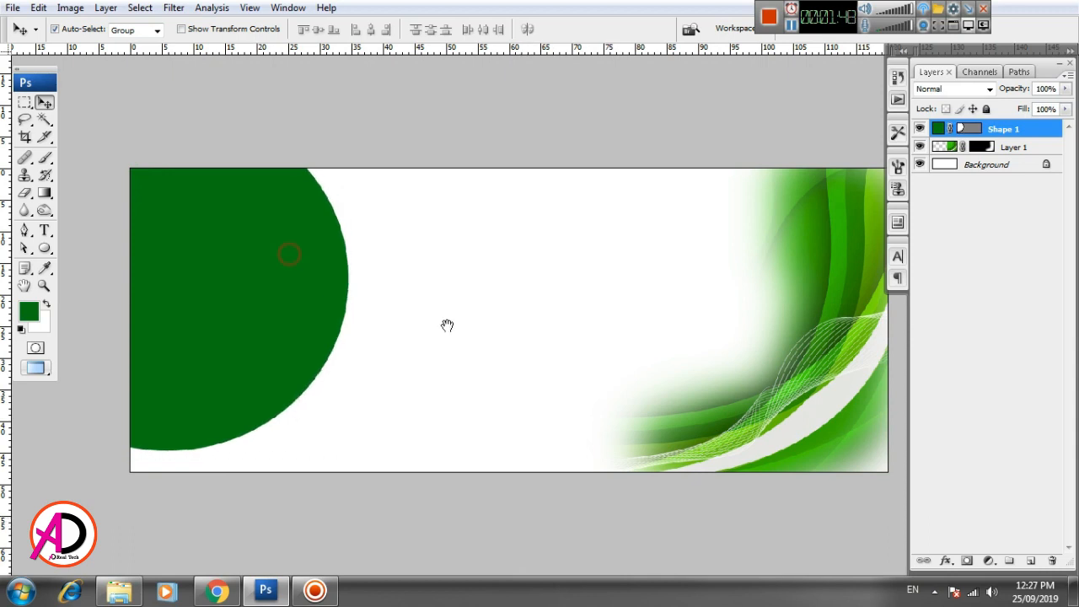
drag(446, 323, 498, 340)
key(ctrl+minus)
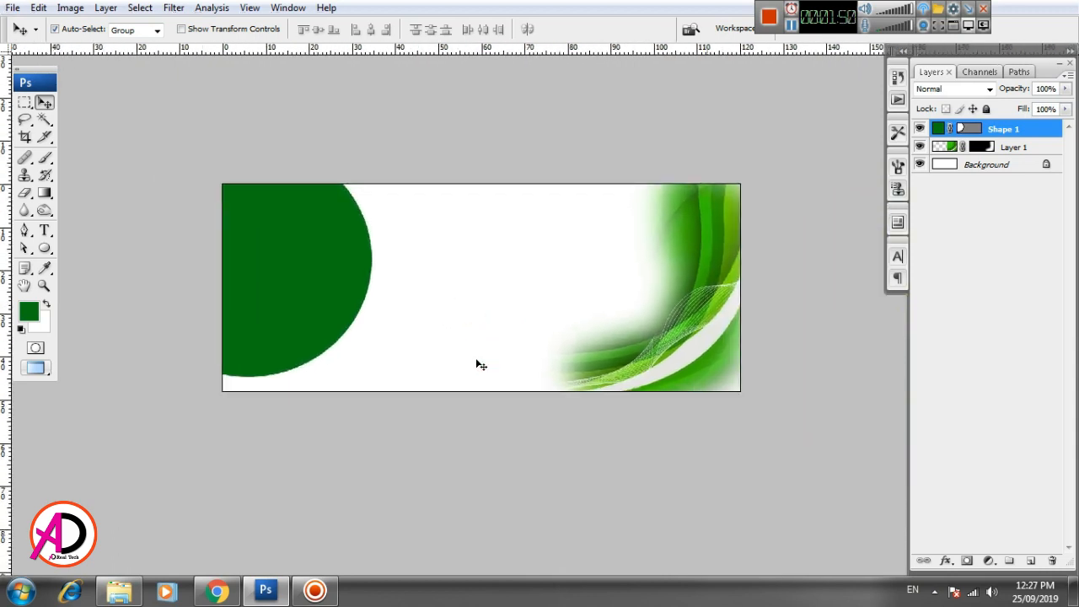
key(ctrl+t)
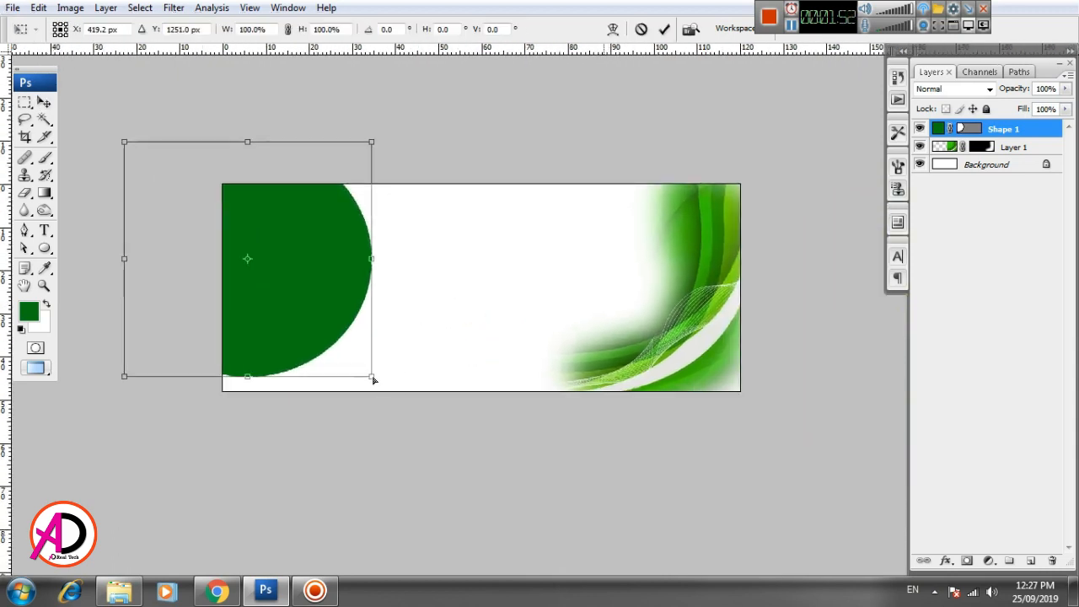
mouse_move(374, 381)
mouse_down()
mouse_move(385, 380)
mouse_move(360, 376)
mouse_up()
drag(122, 380, 113, 421)
drag(123, 148, 118, 129)
drag(371, 146, 384, 128)
double_click(303, 260)
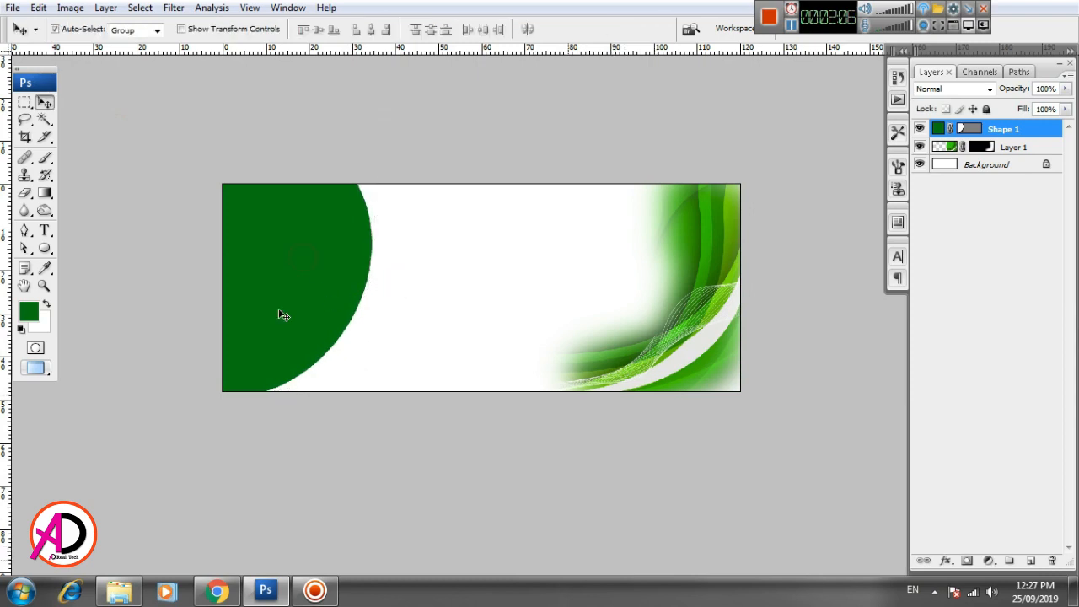
scroll(337, 358, up, 2)
scroll(338, 357, down, 3)
scroll(337, 357, up, 2)
drag(523, 373, 475, 375)
scroll(478, 378, up, 3)
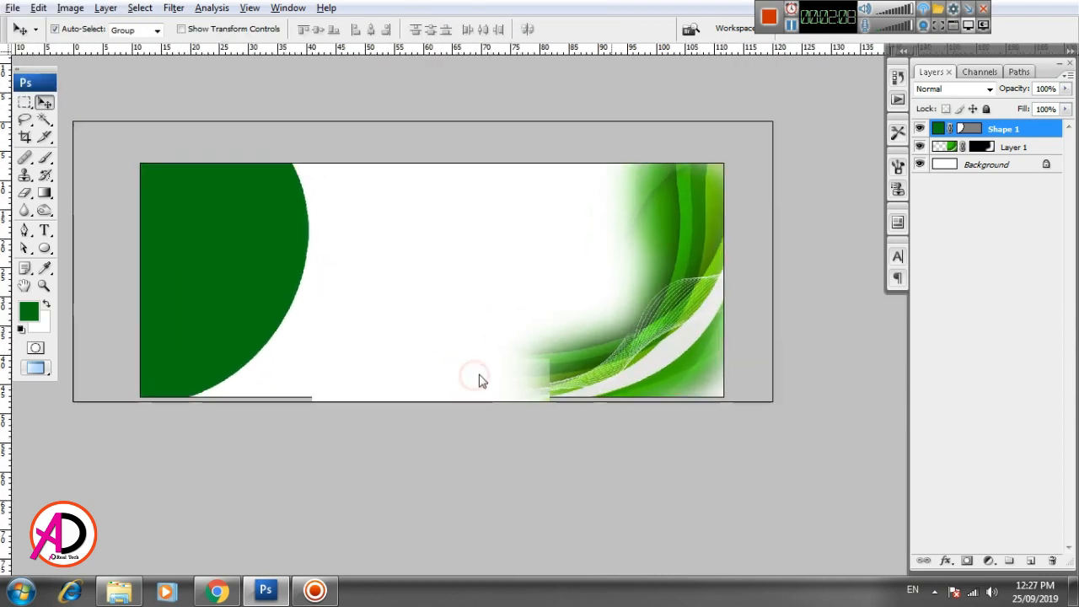
mouse_move(609, 365)
mouse_down()
mouse_move(610, 378)
mouse_move(658, 382)
mouse_up()
drag(540, 352, 592, 365)
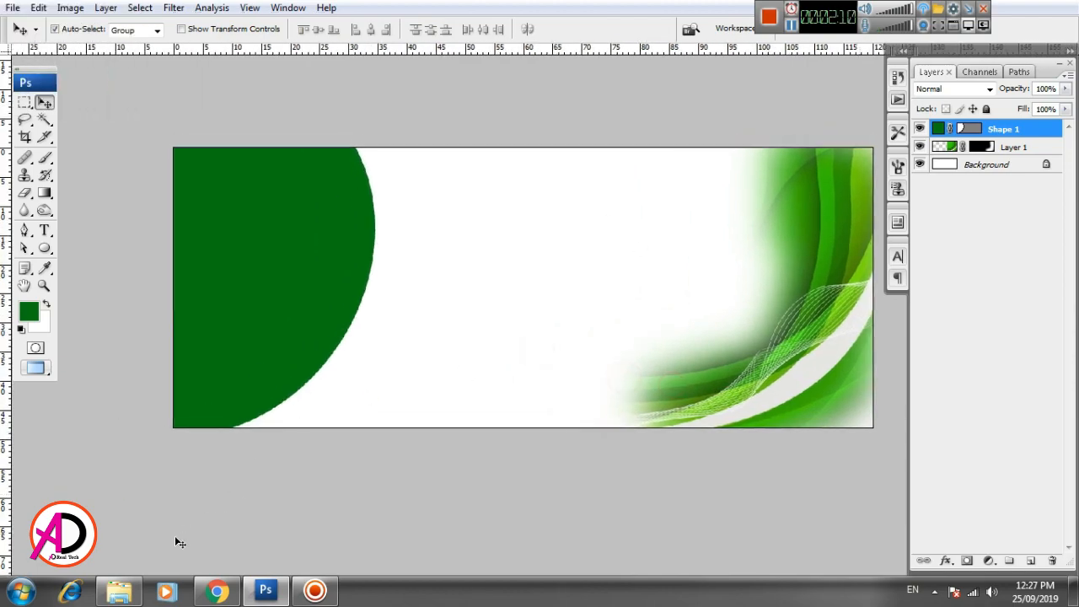
Step: Open the portrait photo of the bride in a pearl necklace from New folder (2) and copy the whole image into the banner
click(119, 590)
click(667, 429)
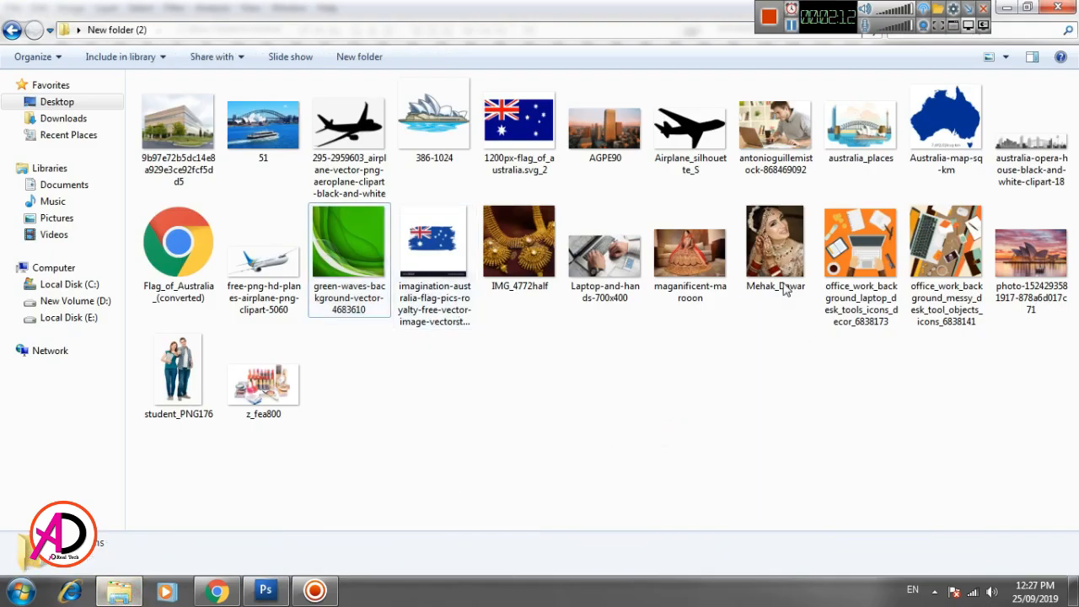
drag(784, 291, 405, 285)
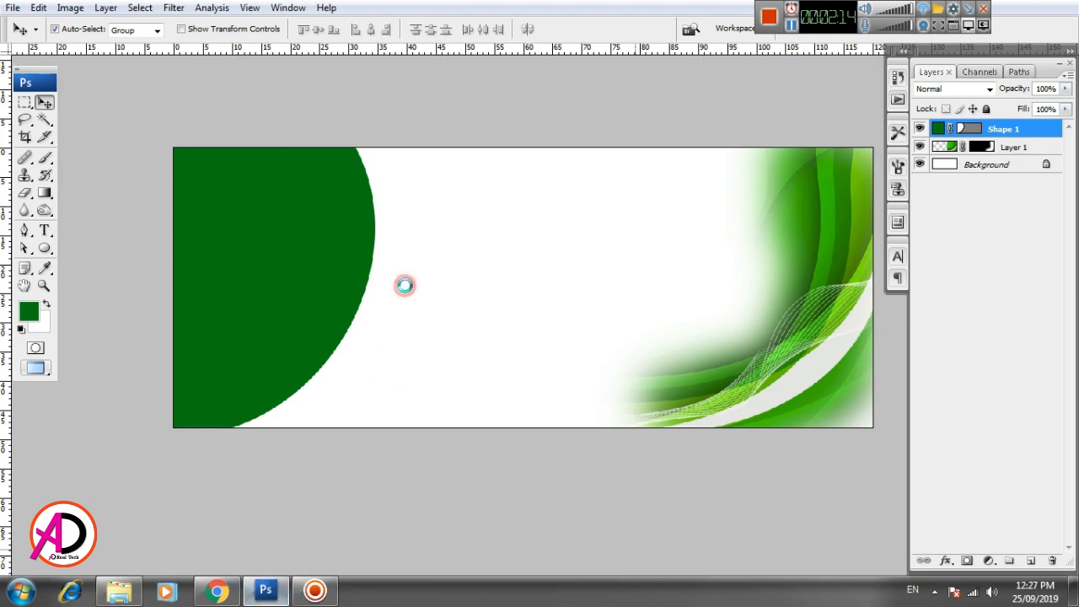
key(ctrl+a)
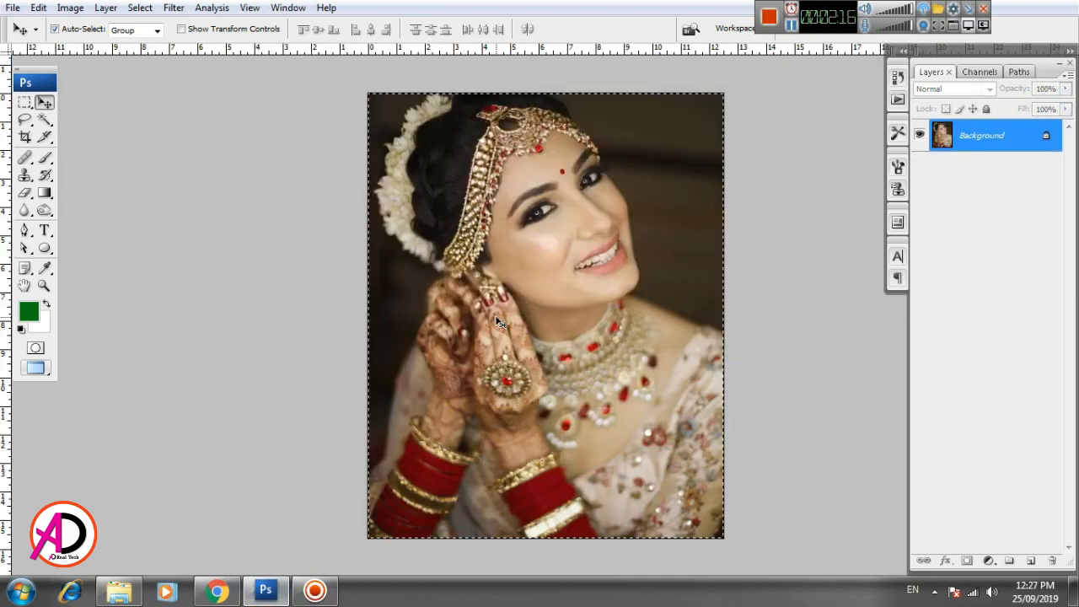
key(ctrl+Tab)
key(ctrl+v)
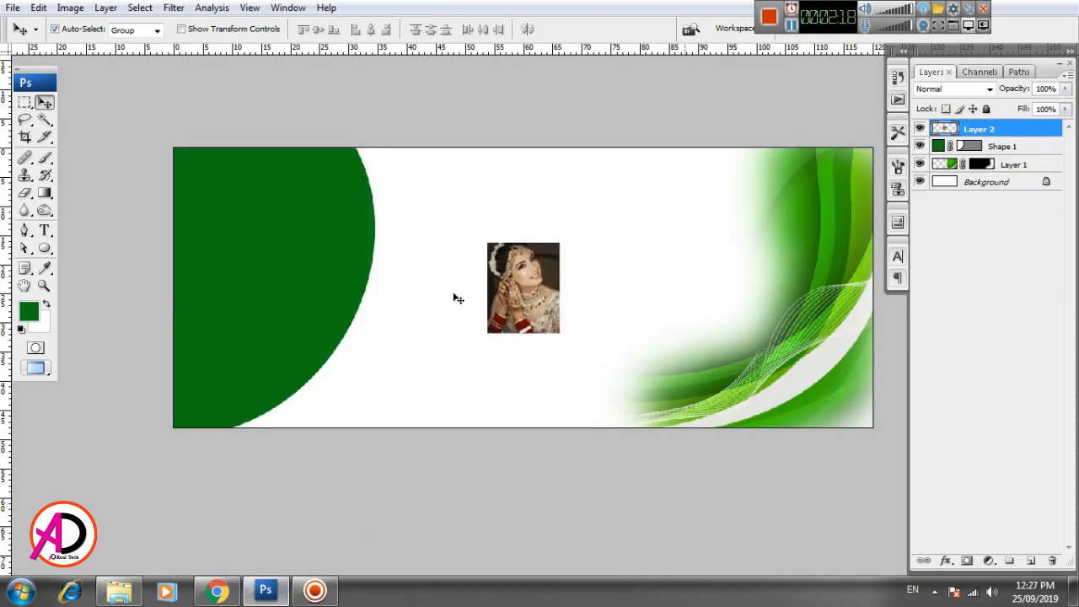
Step: Move the bride's photo over the green shape at the banner's left end and enlarge it proportionally to about 425%
drag(532, 299, 454, 305)
key(ctrl+t)
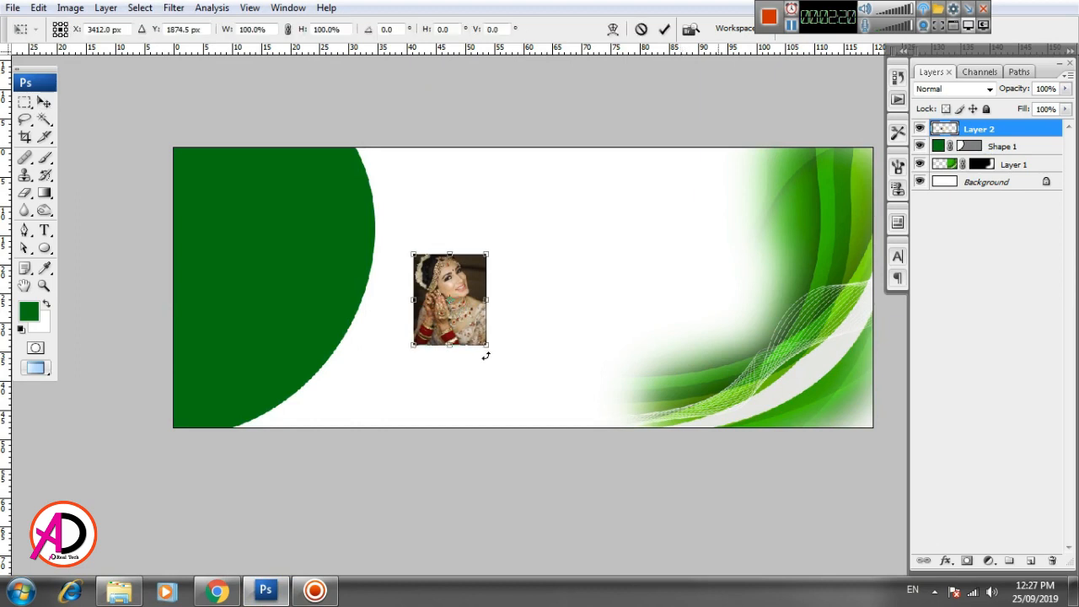
drag(487, 344, 552, 407)
drag(477, 320, 294, 305)
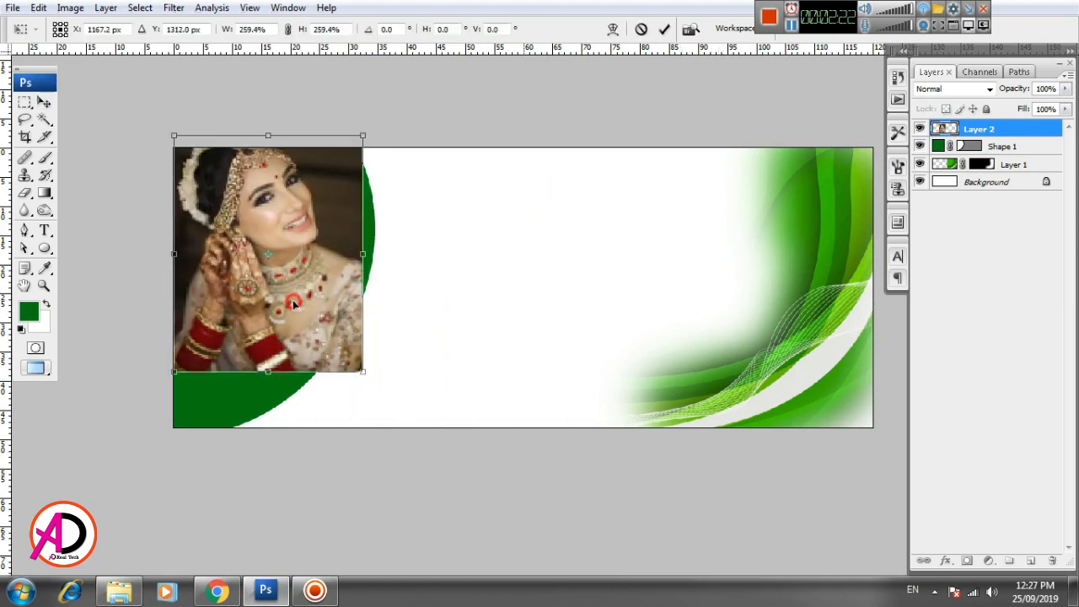
drag(358, 376, 427, 441)
drag(337, 356, 351, 362)
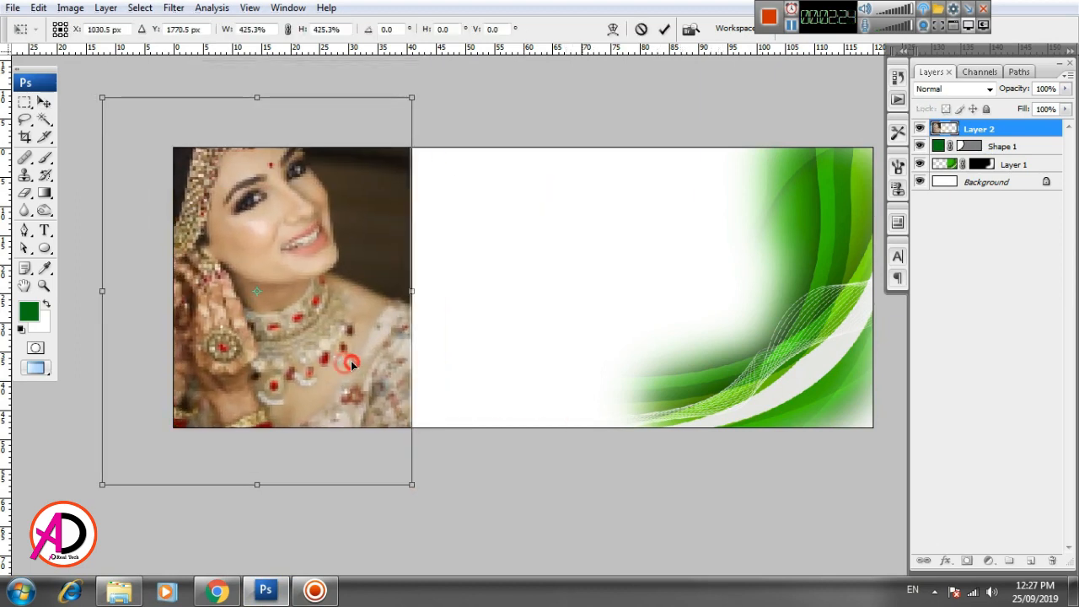
key(Return)
Step: Clip the photo to the green curved shape and shift it down to show the bride's headpiece
right_click(1022, 131)
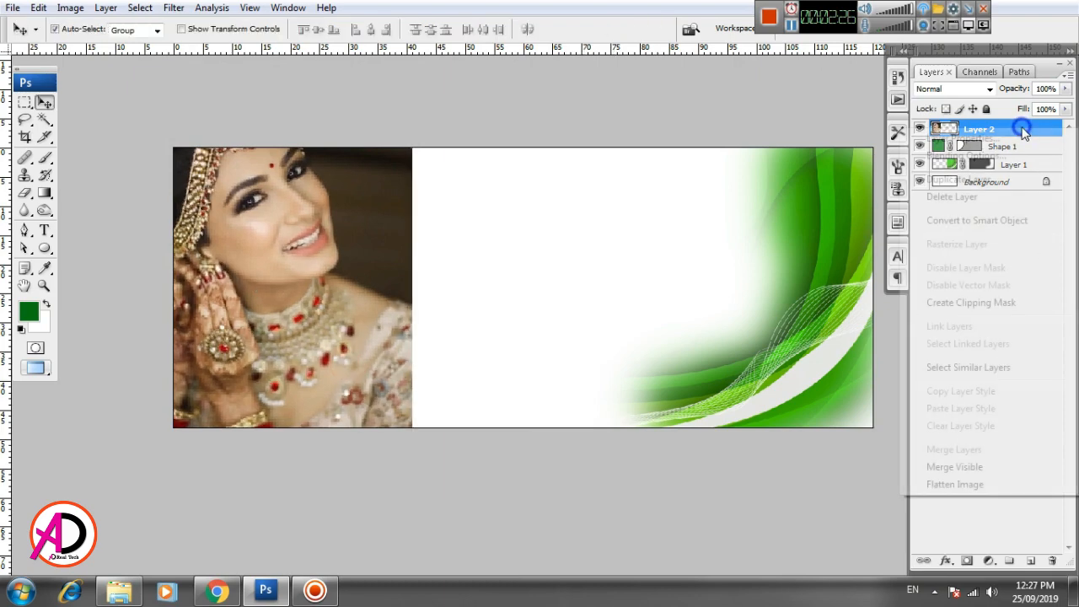
click(971, 302)
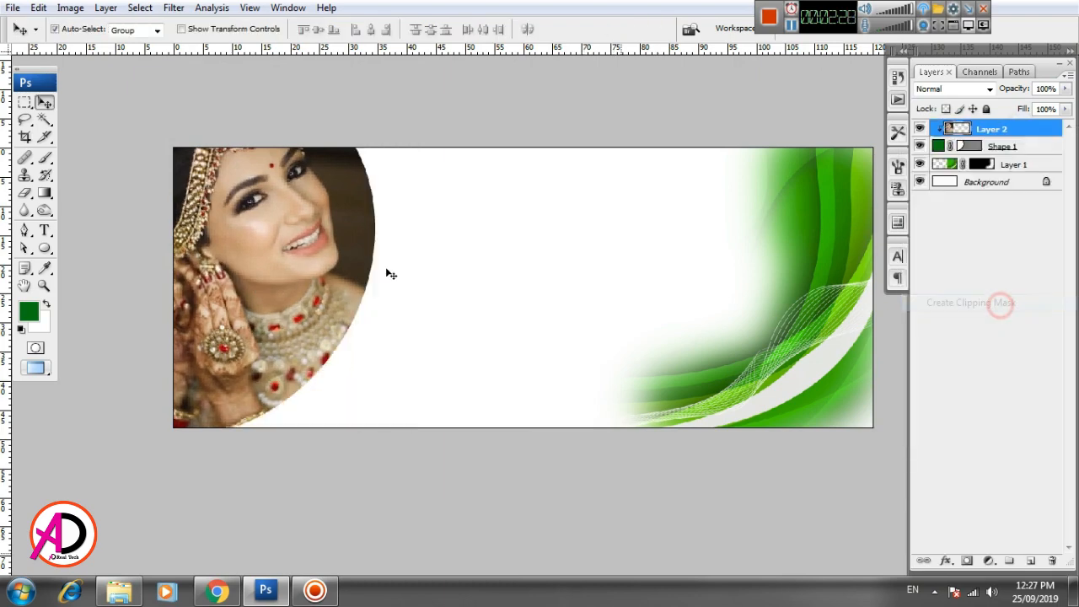
drag(297, 275, 290, 312)
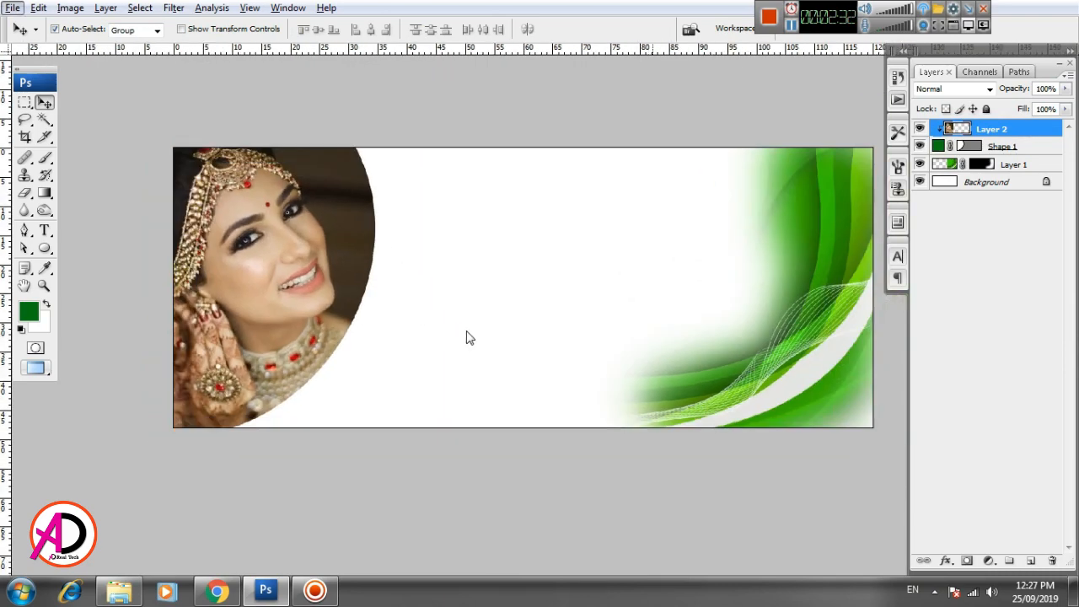
click(480, 331)
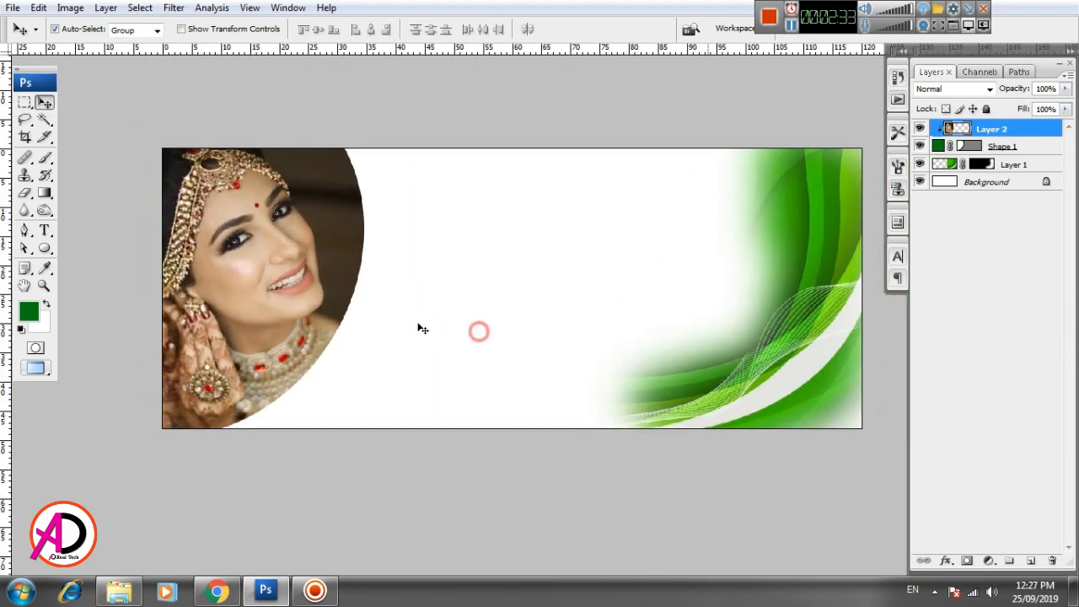
Step: Merge the clipped portrait and the green shape into one layer and shift it slightly left
shift+click(1017, 147)
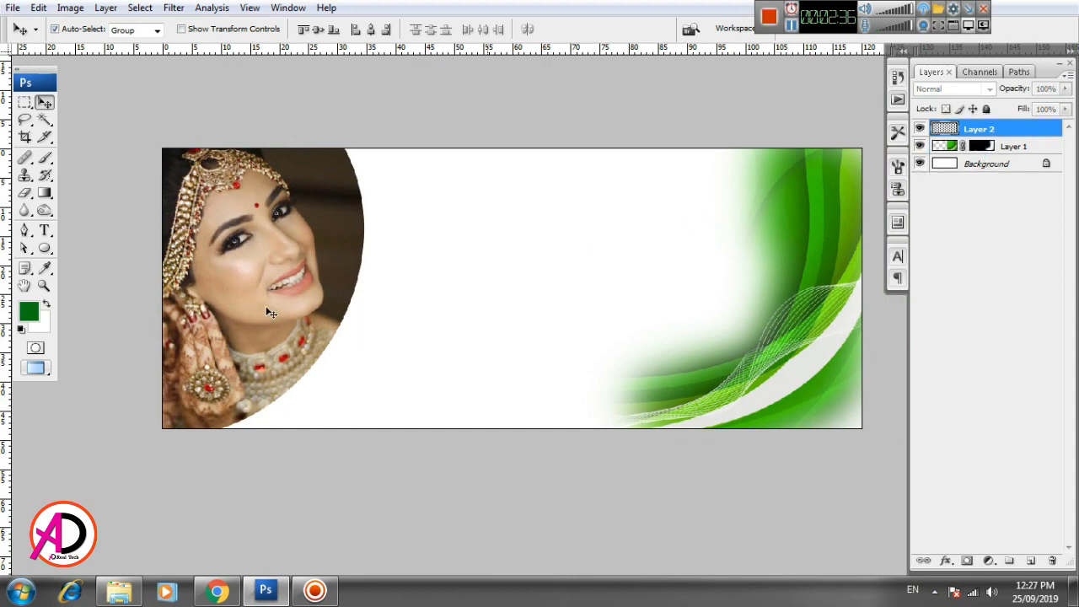
key(ctrl+e)
mouse_move(307, 285)
mouse_down()
mouse_move(330, 299)
mouse_move(311, 284)
mouse_up()
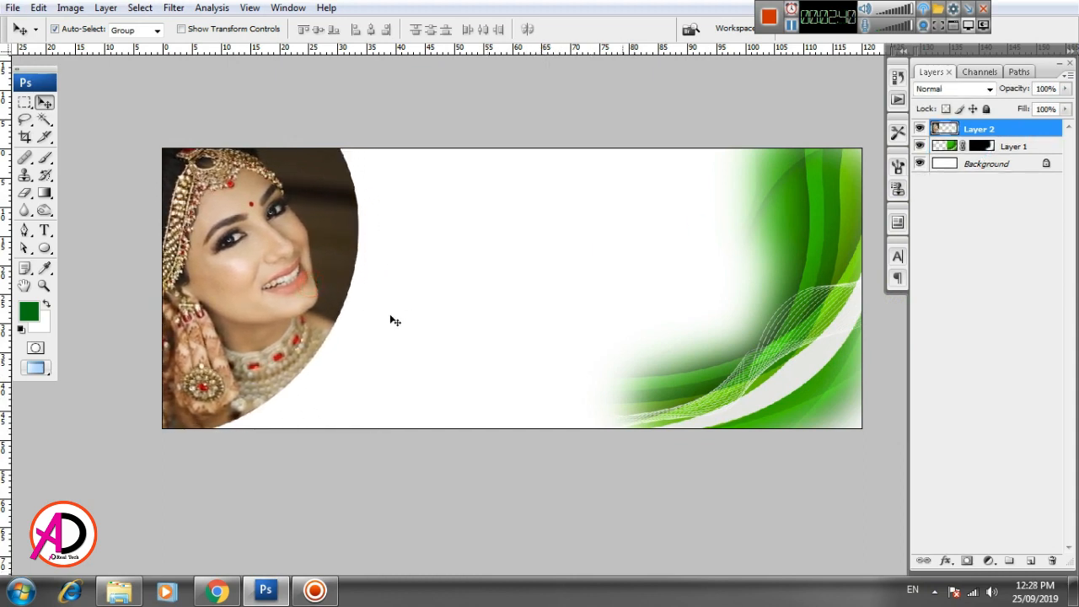
click(405, 323)
Step: Add an outside stroke to the portrait layer, 73 px wide, in dark blue 004071
alt+scroll(436, 344, up, 1)
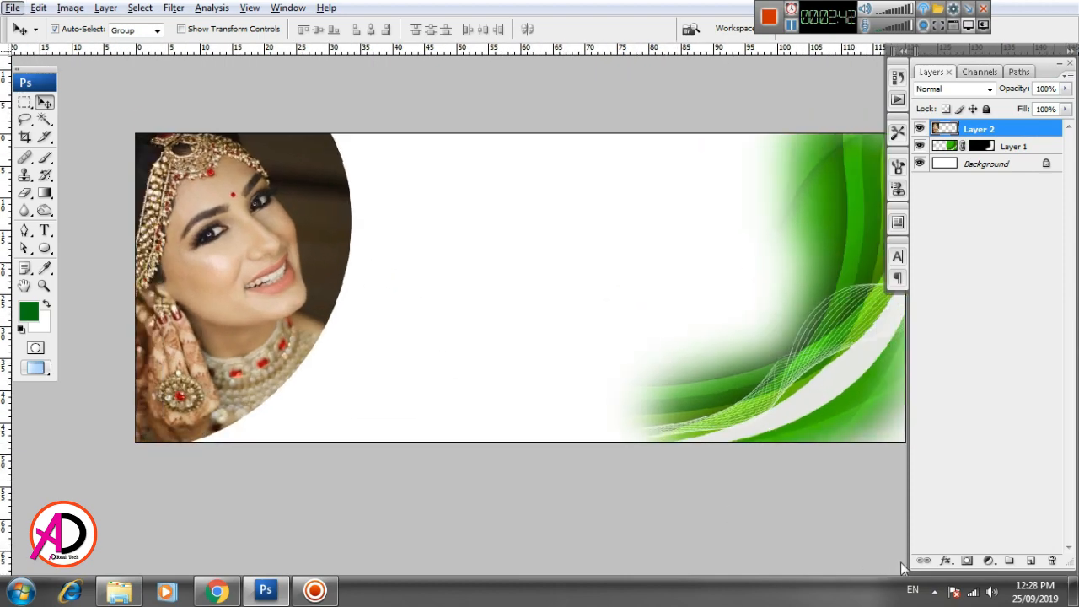
click(945, 560)
click(953, 540)
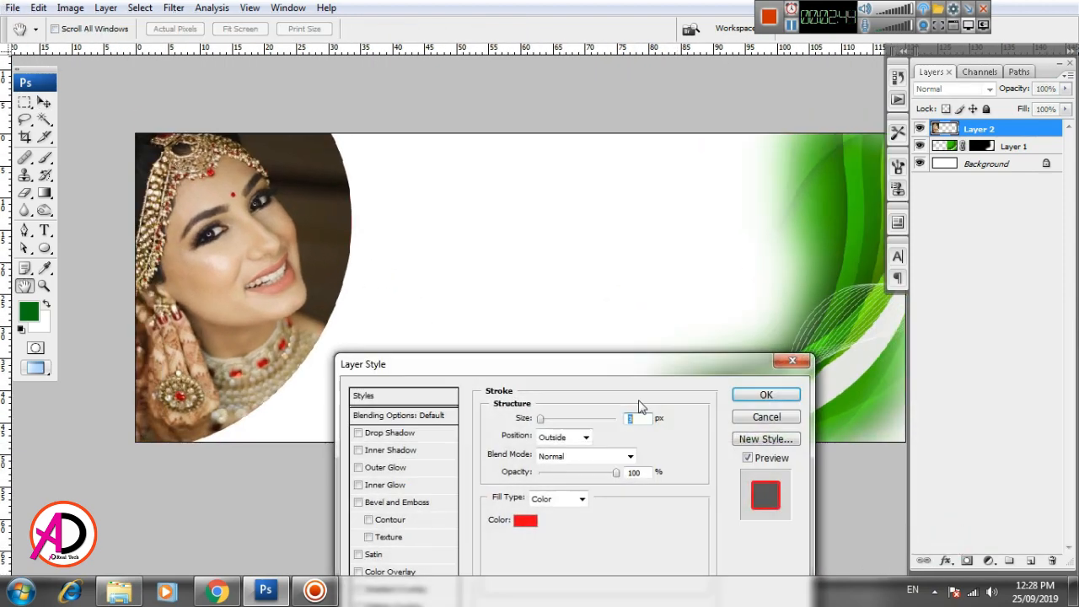
drag(559, 365, 629, 342)
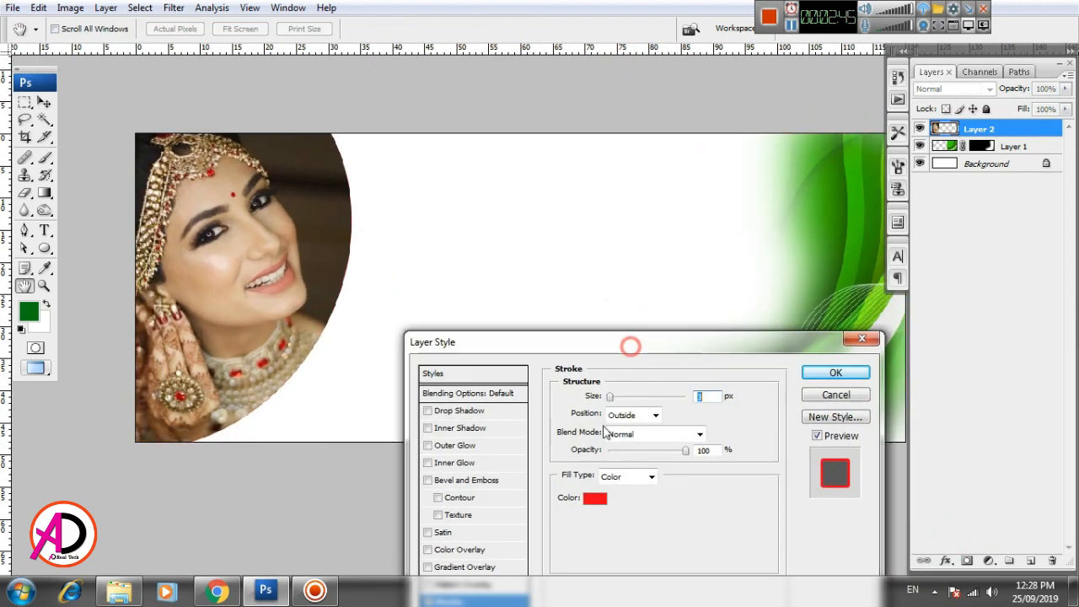
click(596, 498)
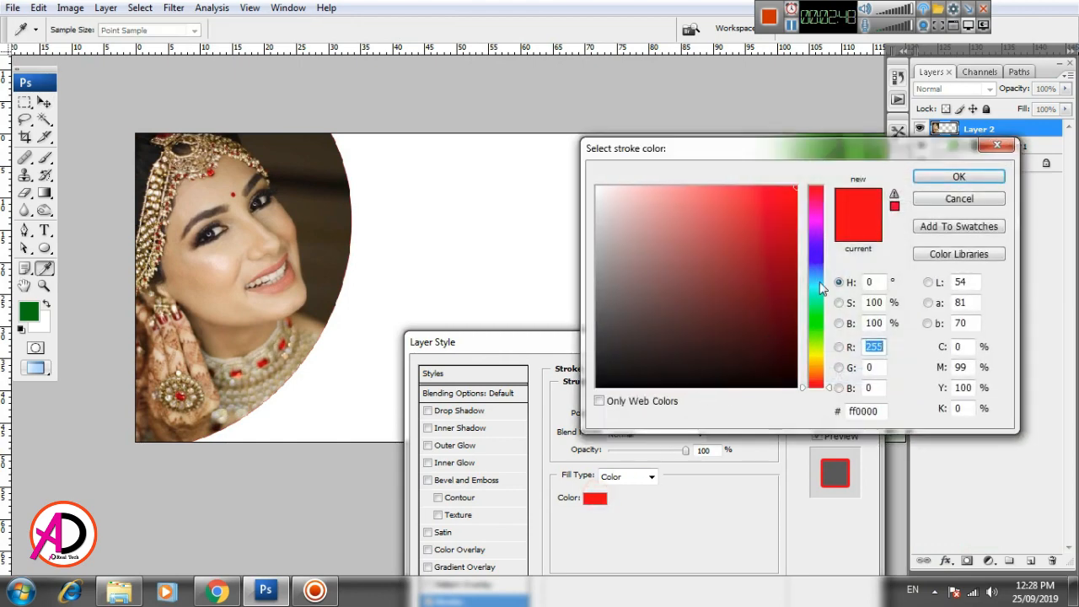
drag(821, 264, 826, 272)
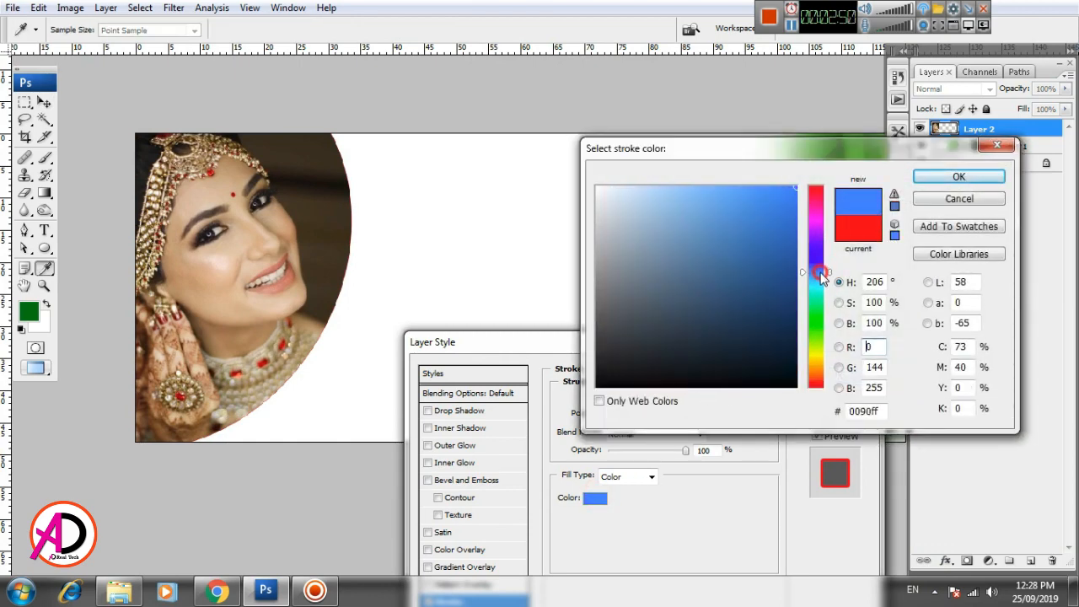
click(796, 300)
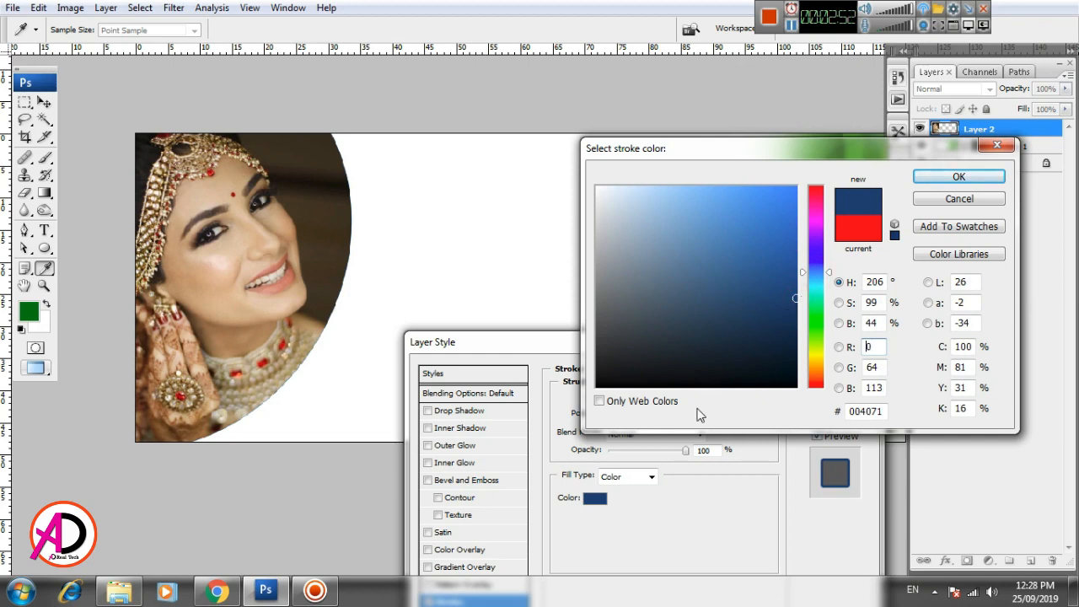
click(943, 183)
drag(609, 397, 633, 395)
Step: Try olive, magenta and purple shades for the portrait's stroke and set its colour to bright pink
click(596, 498)
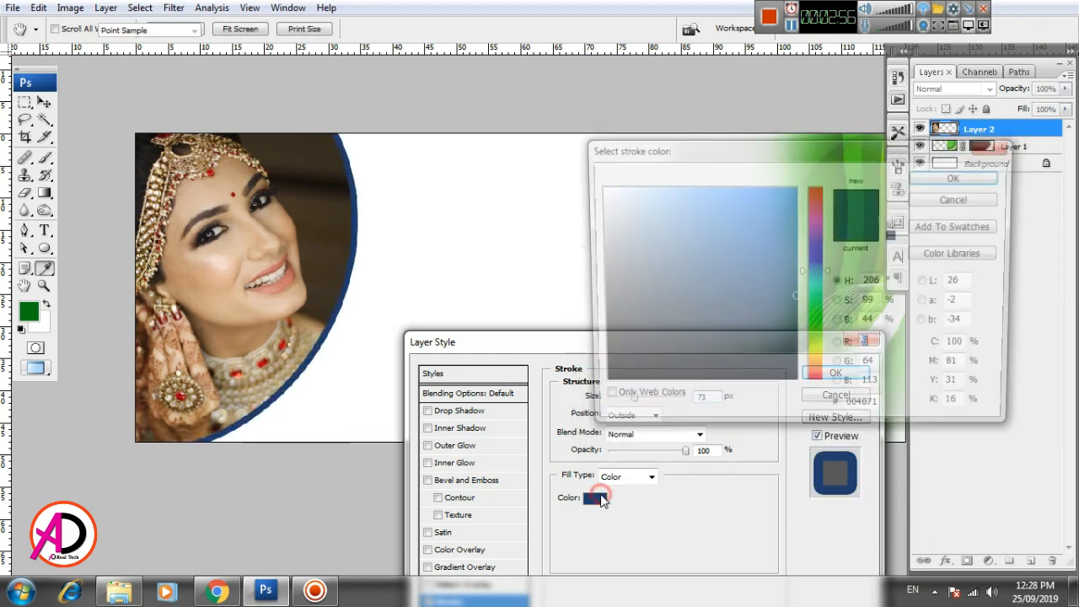
mouse_move(709, 257)
mouse_down()
mouse_move(777, 205)
mouse_move(795, 267)
mouse_move(818, 291)
mouse_move(819, 277)
mouse_move(814, 359)
mouse_up()
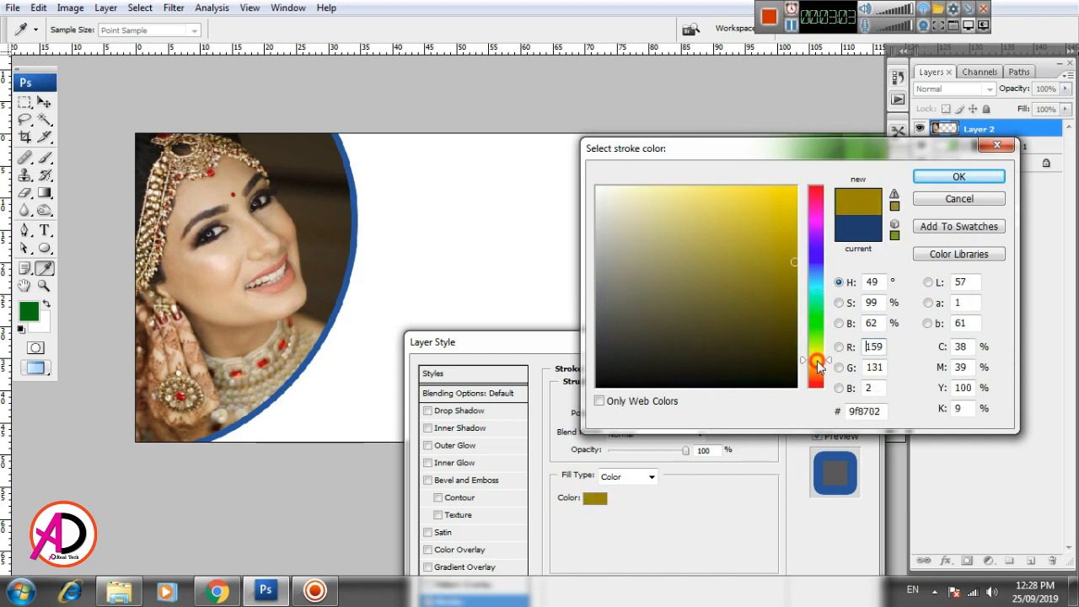
click(815, 221)
click(785, 222)
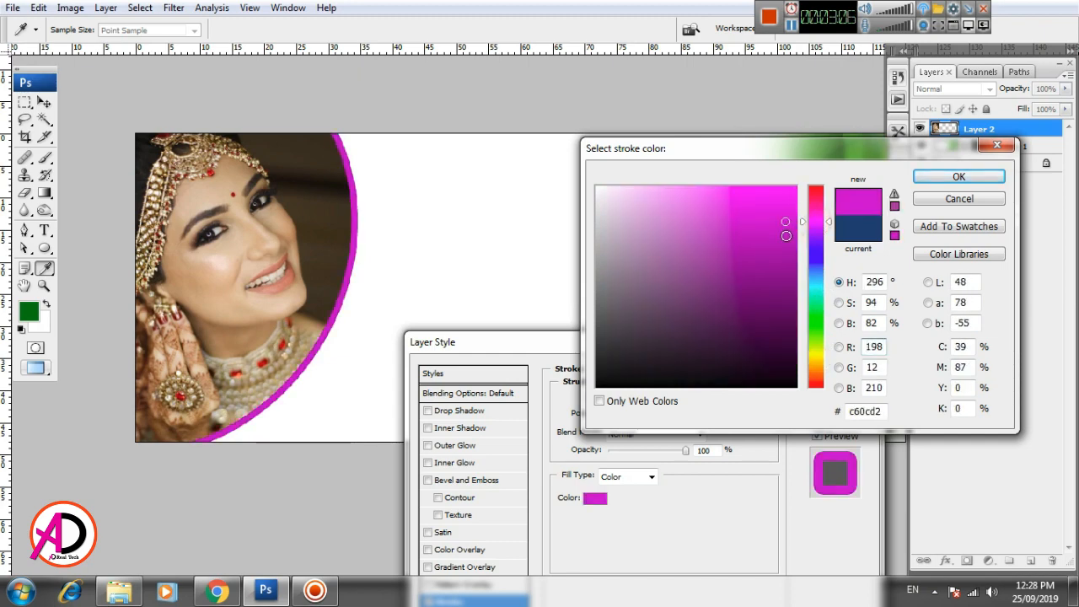
click(795, 251)
click(795, 195)
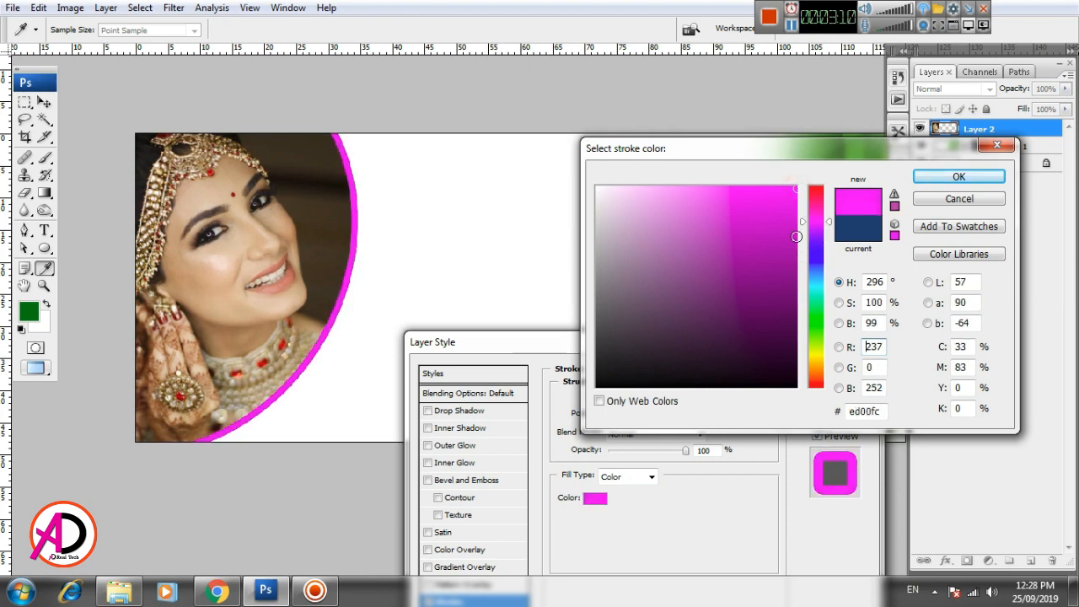
click(795, 236)
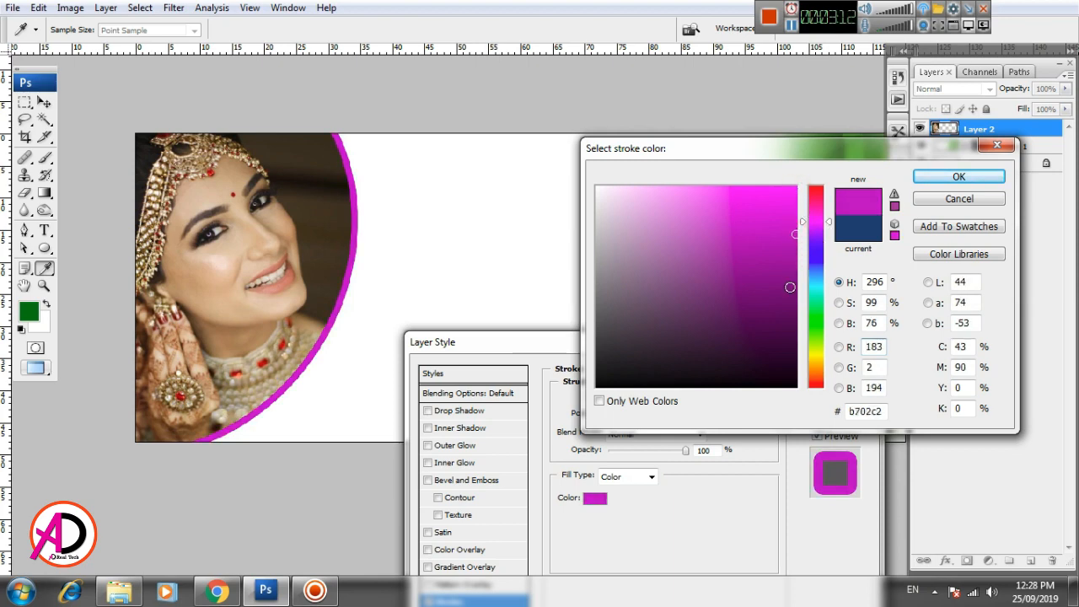
click(794, 277)
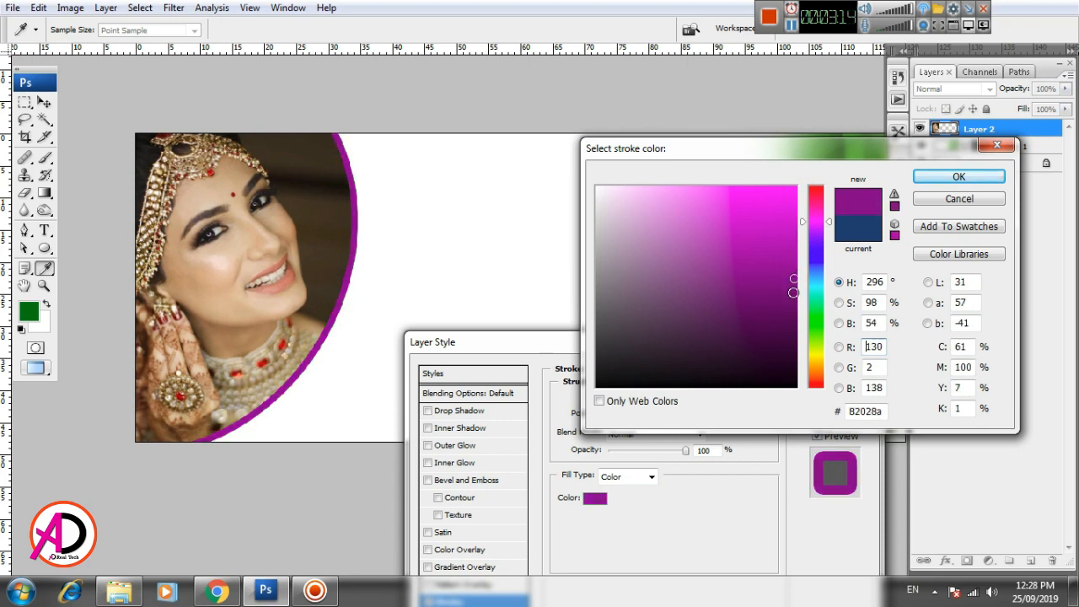
click(796, 217)
click(806, 184)
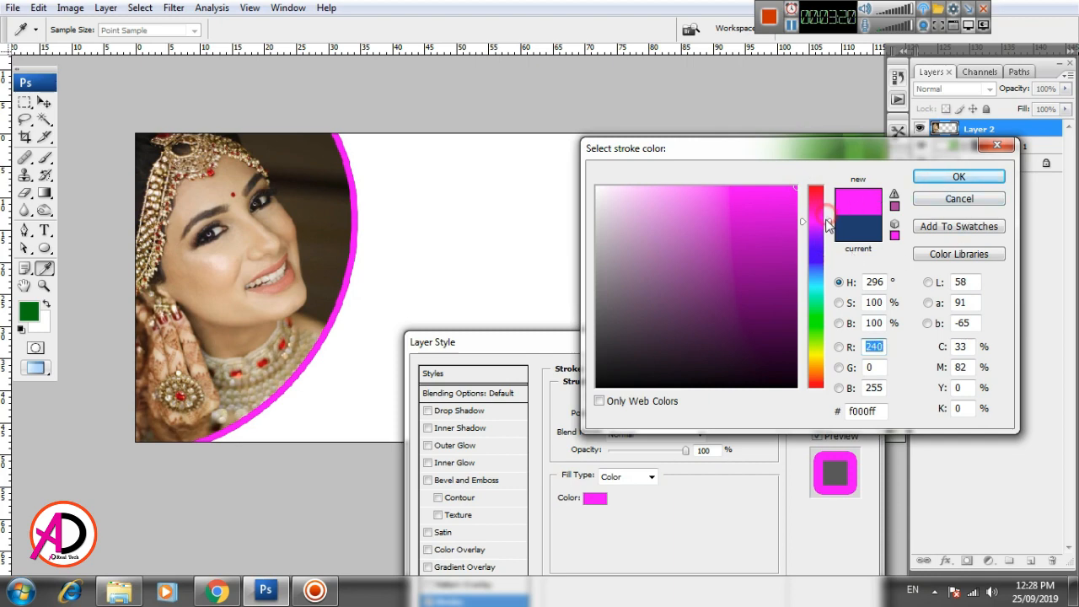
mouse_move(829, 224)
mouse_down()
mouse_move(795, 188)
mouse_move(803, 174)
mouse_up()
click(961, 176)
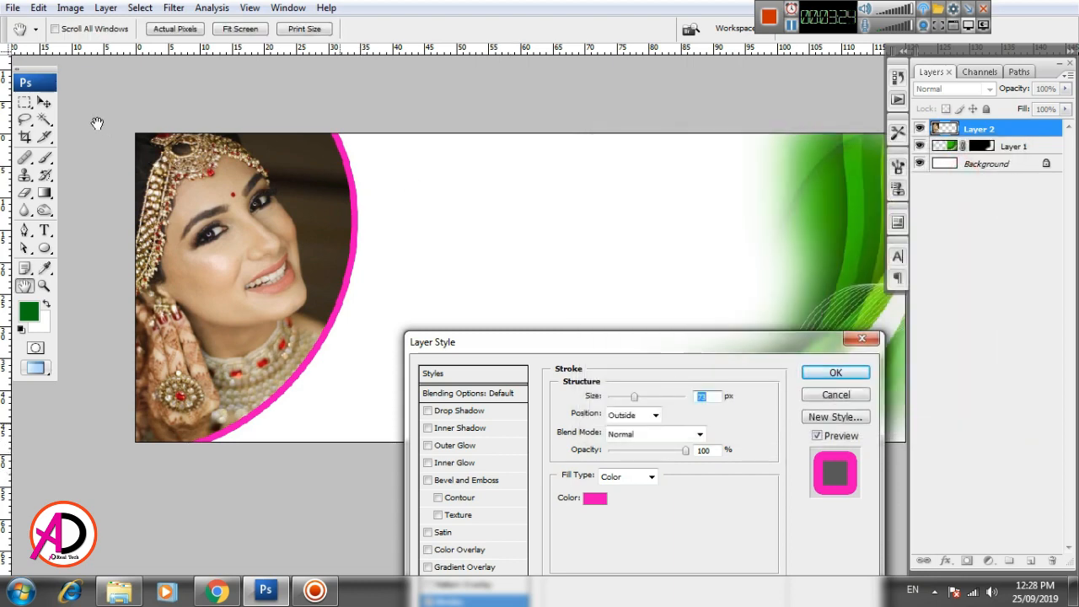
Step: Adjust the thickness of the portrait's pink stroke and apply the layer style
mouse_move(636, 397)
mouse_down()
mouse_move(648, 398)
mouse_move(618, 411)
mouse_move(631, 415)
mouse_move(573, 412)
mouse_up()
click(829, 374)
key(v)
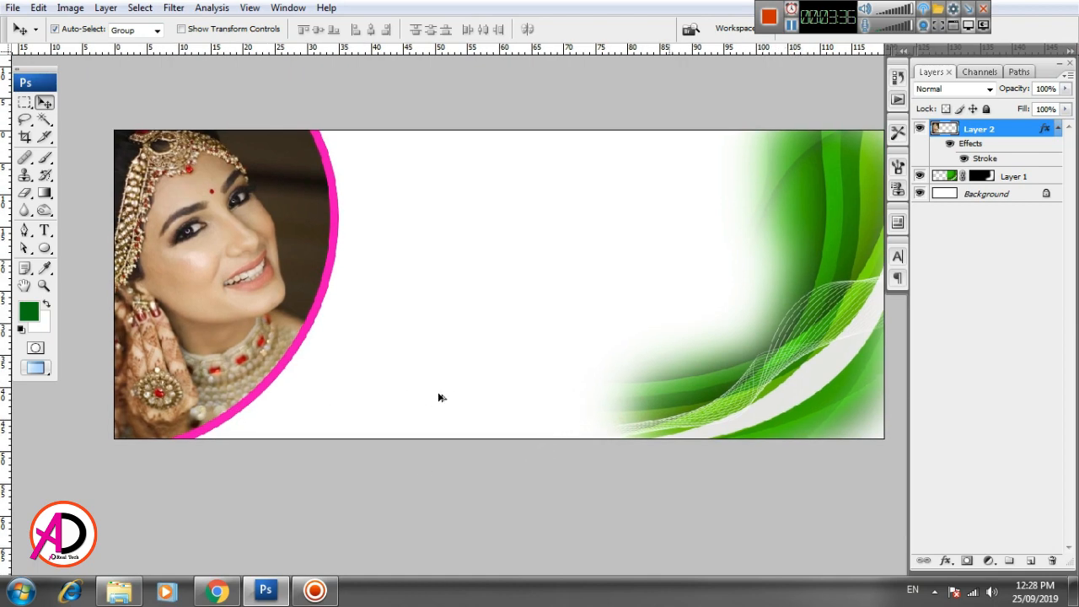
Step: Draw a large dark green ellipse over the portrait's lower-right part, extending below the banner's lower edge
key(alt+space)
click(559, 390)
ctrl+click(543, 366)
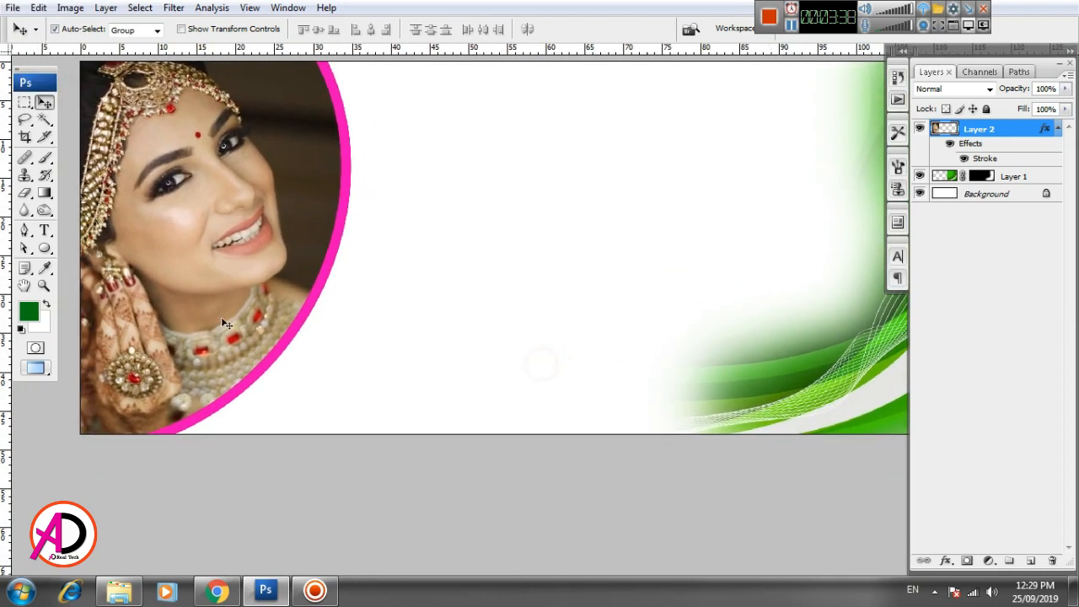
right_click(47, 251)
click(132, 280)
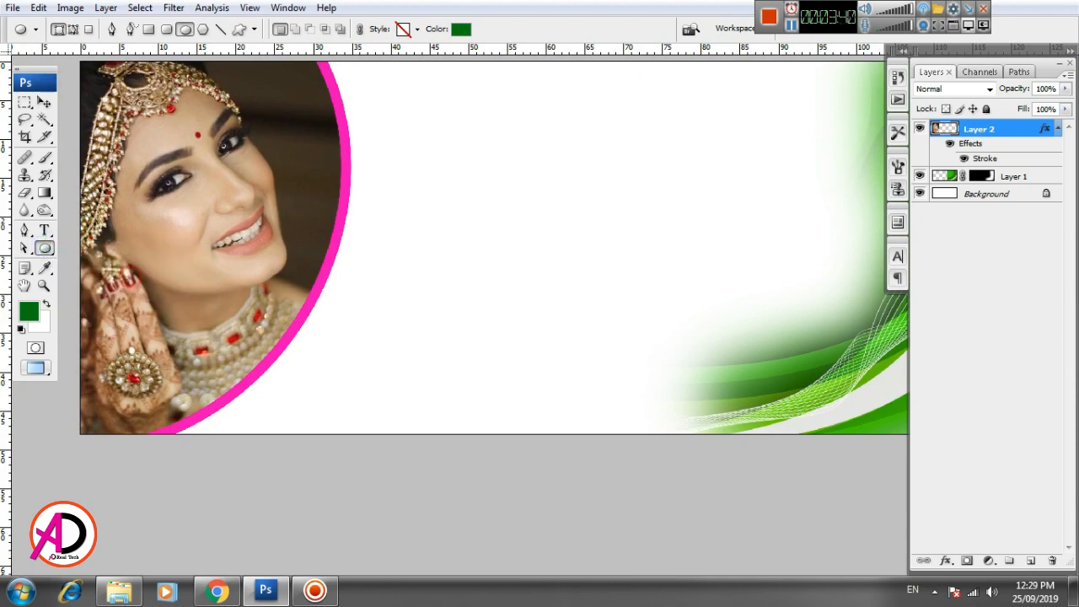
drag(503, 312, 527, 369)
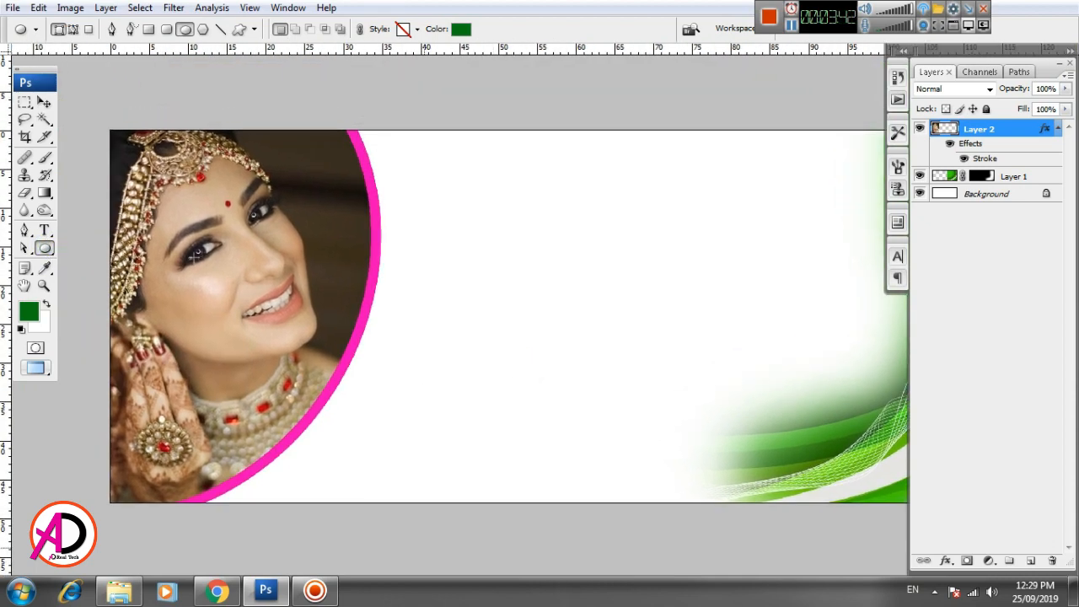
drag(193, 253, 548, 524)
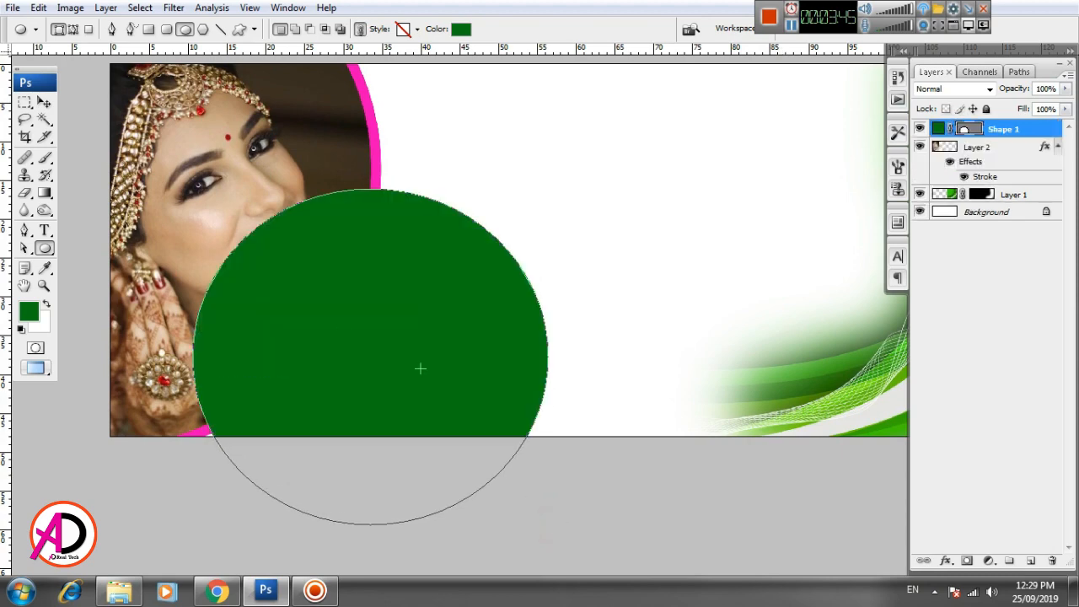
Step: Shift the new green ellipse slightly up and left, then distort it by its corners into a taller, tilted oval
click(45, 102)
mouse_move(344, 303)
mouse_down()
mouse_move(374, 284)
mouse_move(353, 304)
mouse_up()
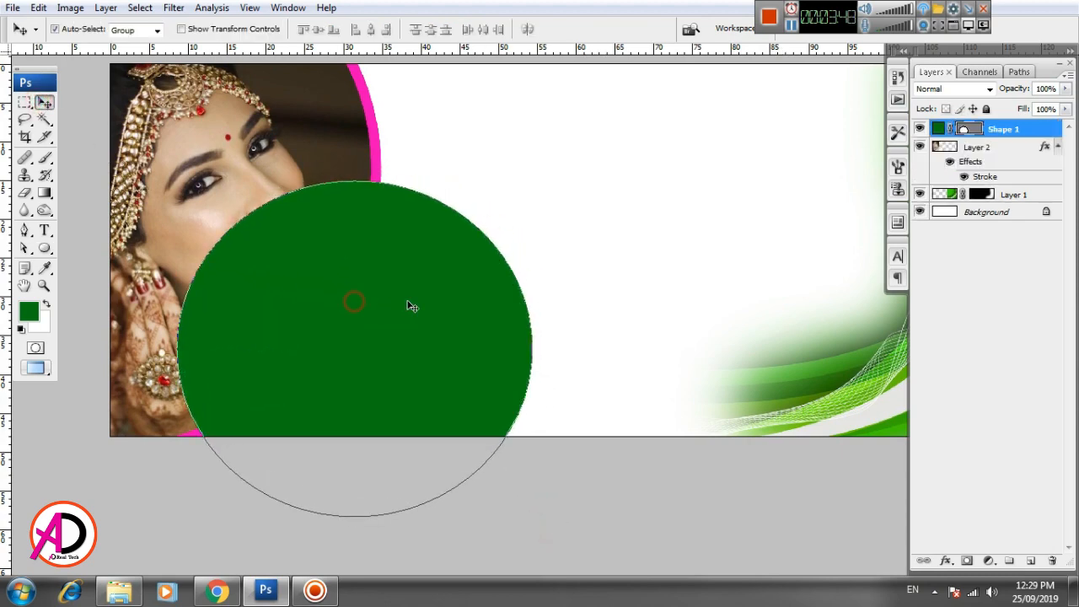
key(ctrl+t)
drag(526, 187, 531, 127)
drag(178, 184, 165, 168)
drag(533, 518, 500, 516)
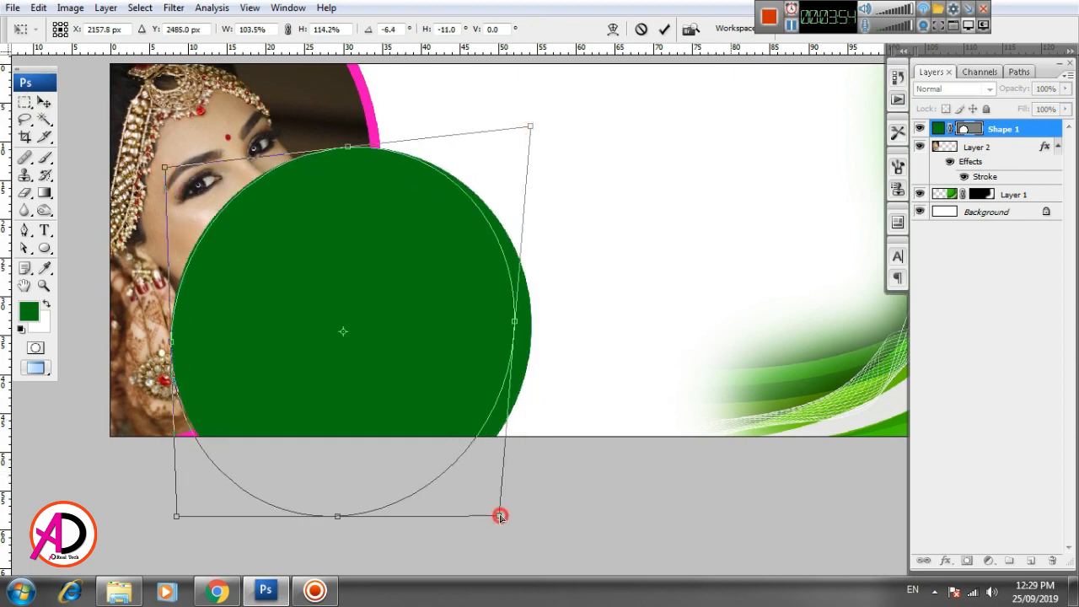
double_click(446, 334)
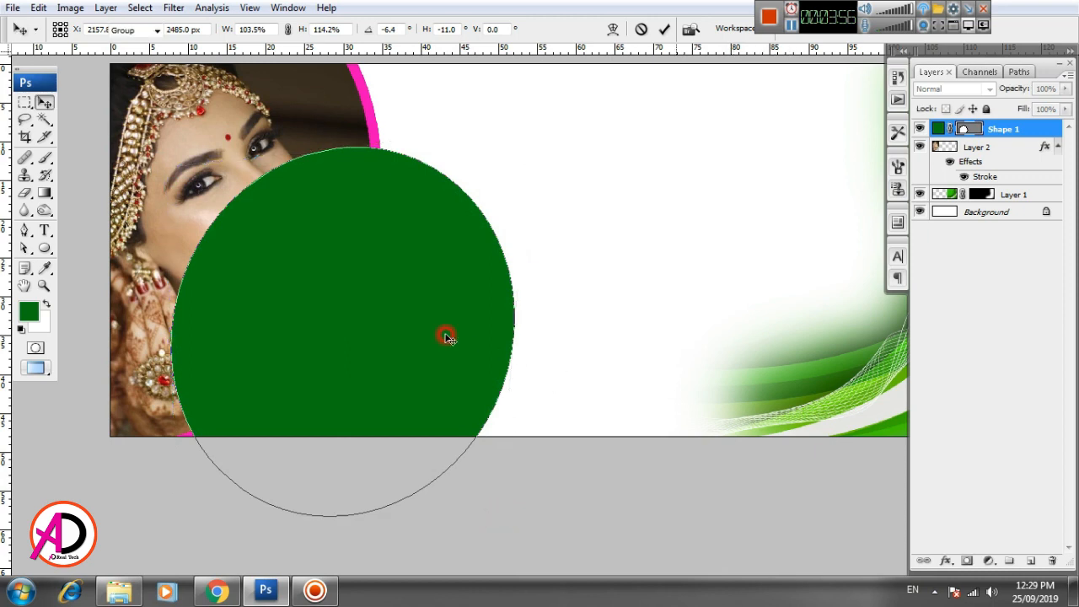
Step: Place the green ellipse's layer beneath the portrait layer and nudge the ellipse slightly up and to the right
drag(1020, 133, 1029, 177)
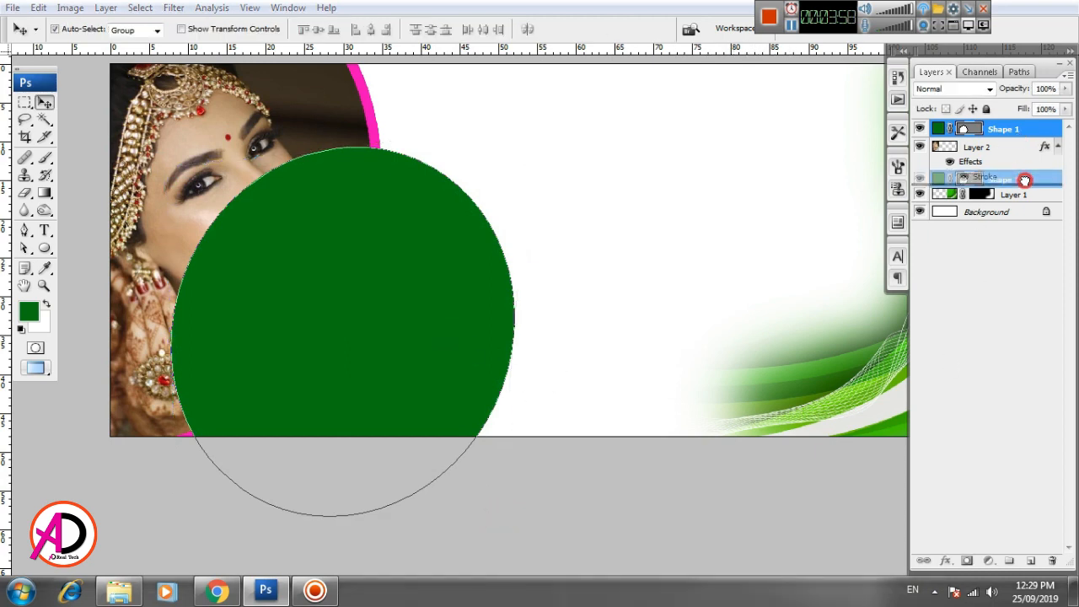
click(622, 320)
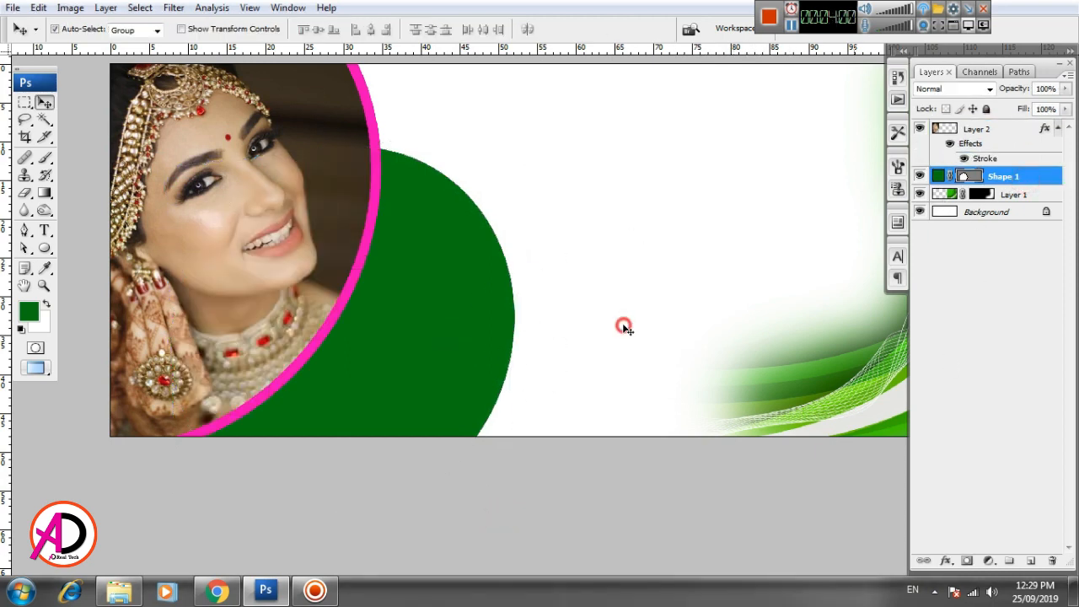
click(457, 334)
drag(456, 335, 457, 328)
Step: Distort the green ellipse by its corners, lowering its upper edge and pulling its right side inward for a narrower, tilted shape
key(ctrl+t)
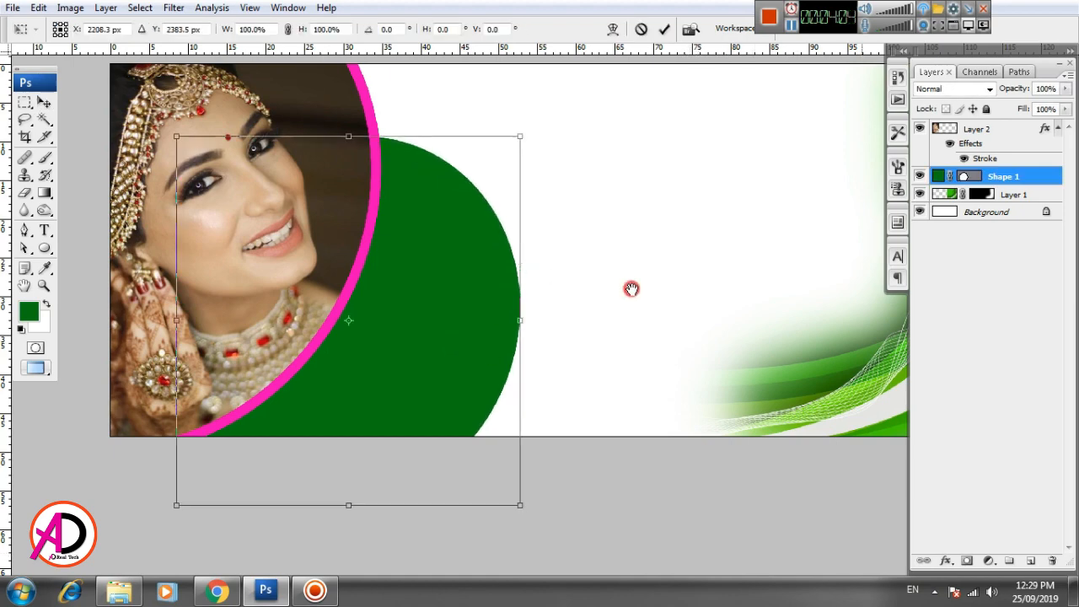
drag(629, 287, 626, 342)
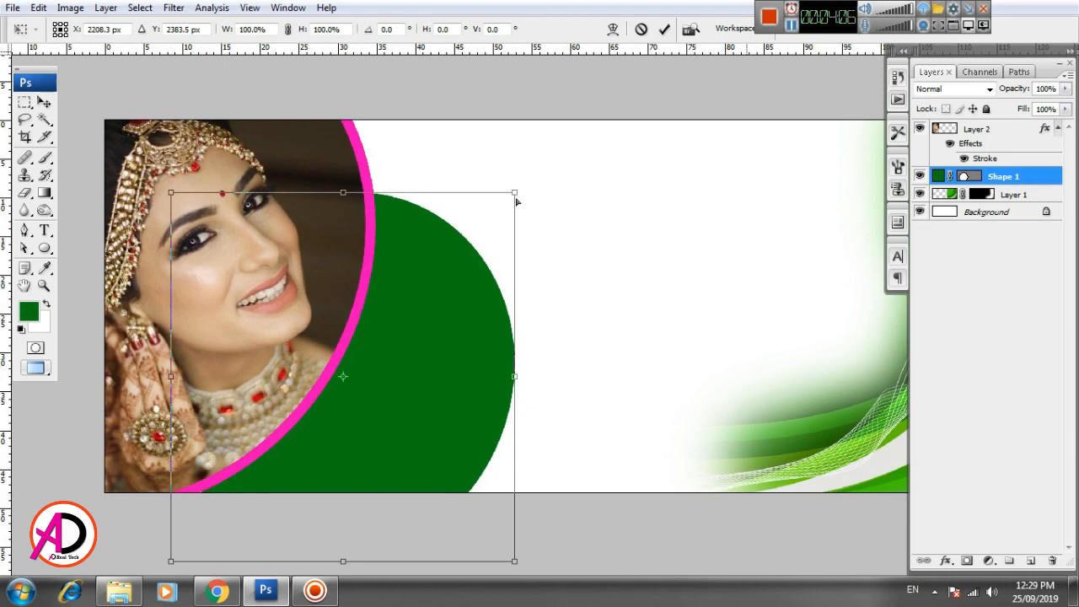
drag(514, 194, 498, 245)
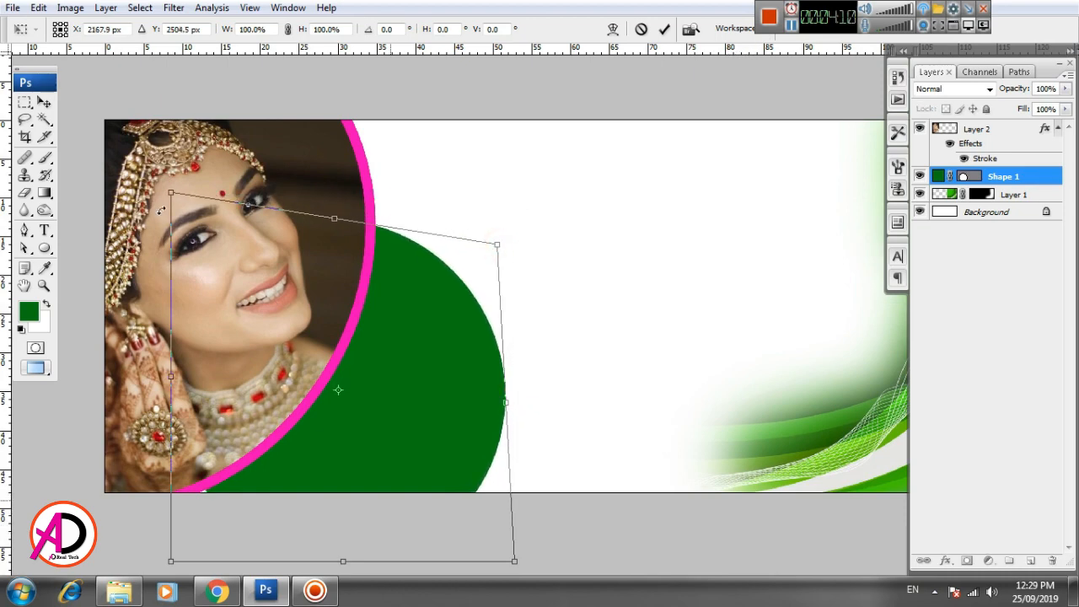
drag(170, 195, 173, 203)
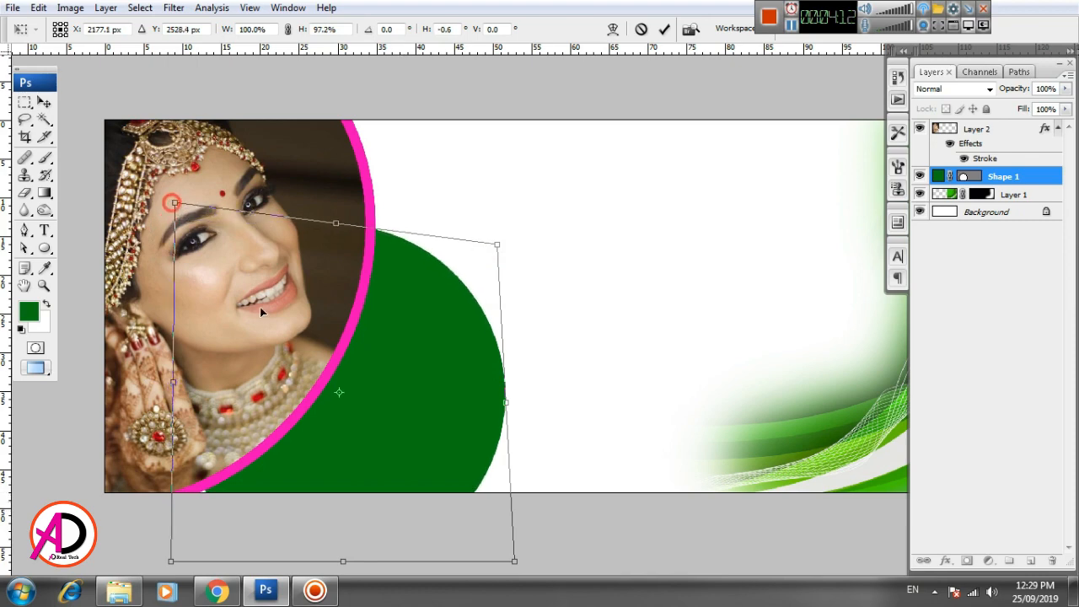
drag(511, 412, 491, 414)
drag(508, 574, 496, 544)
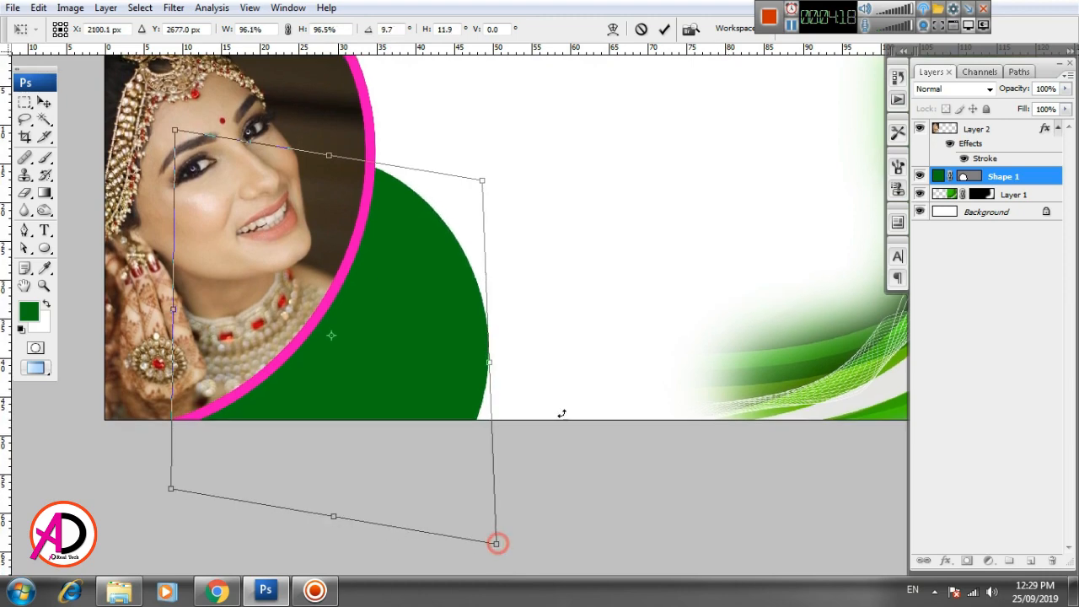
double_click(405, 350)
Step: Open the necklace picture IMG_4772half from the image folder, copy all of it, and paste it into the banner
key(alt+Tab)
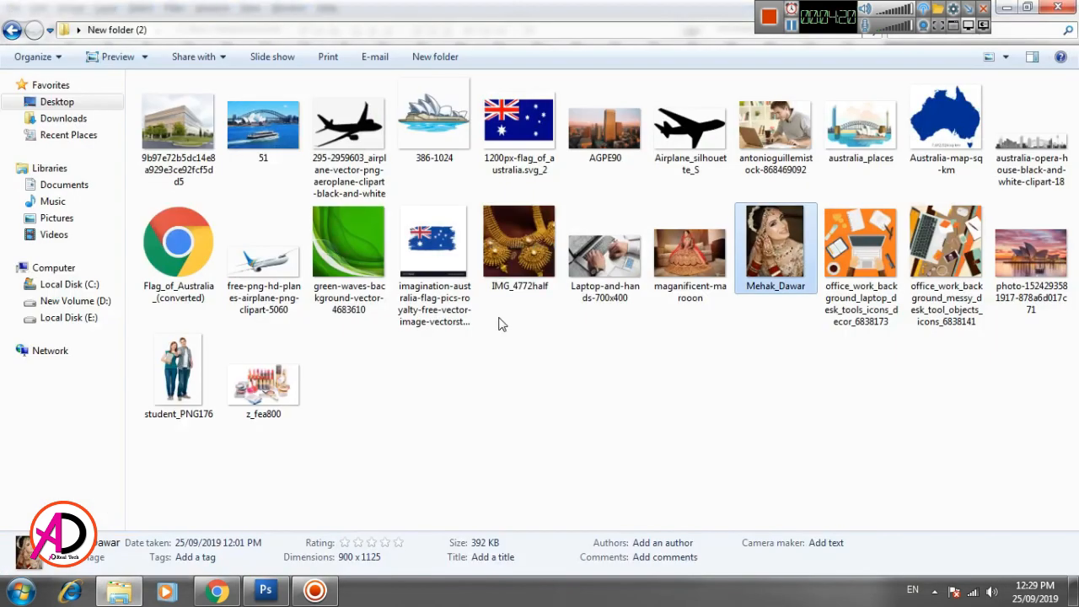
drag(519, 249, 414, 379)
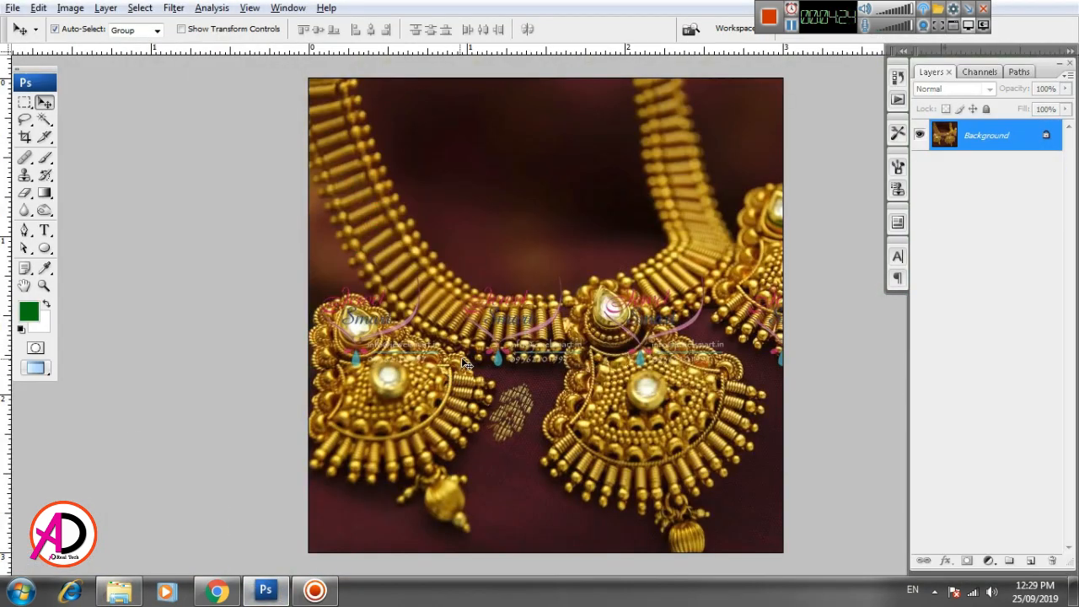
key(ctrl+a)
key(ctrl+c)
key(ctrl+w)
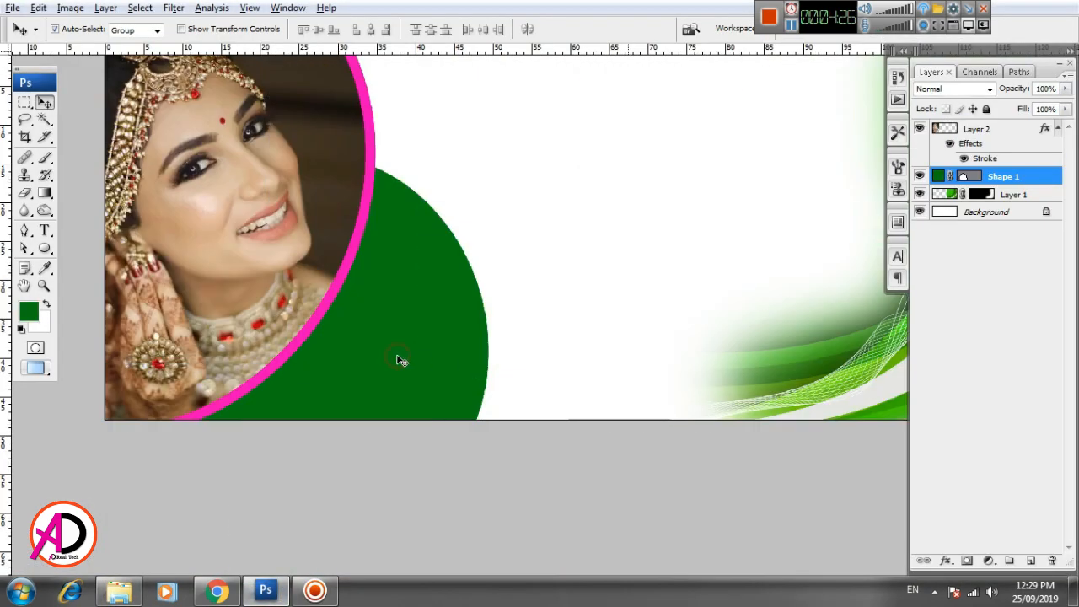
key(ctrl+v)
Step: Enlarge the necklace picture proportionally to about 520% and position it over the green ellipse, extending below the banner
key(ctrl+t)
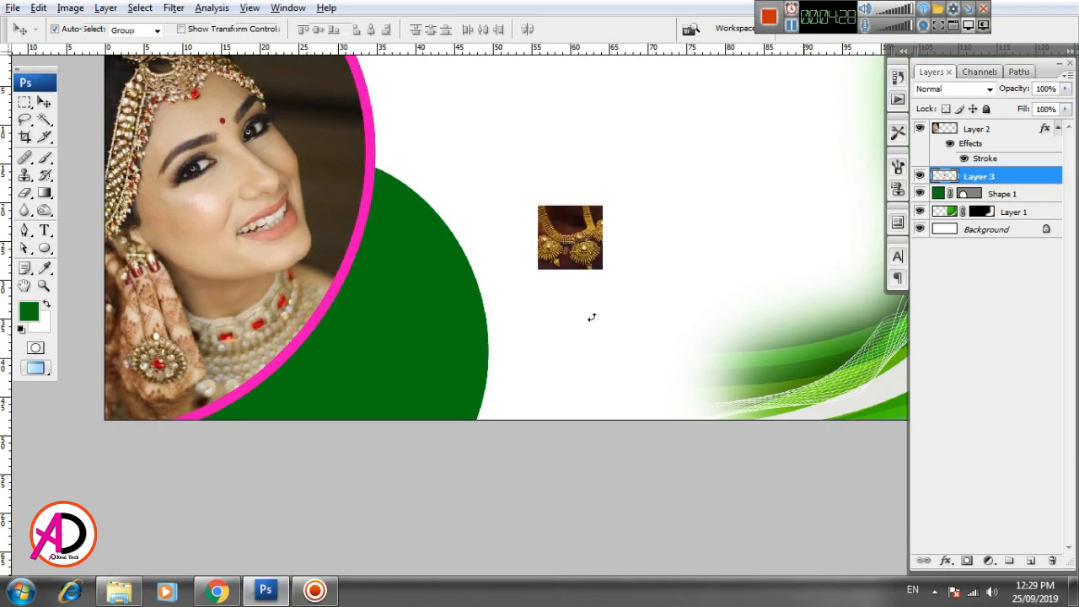
drag(604, 206, 692, 140)
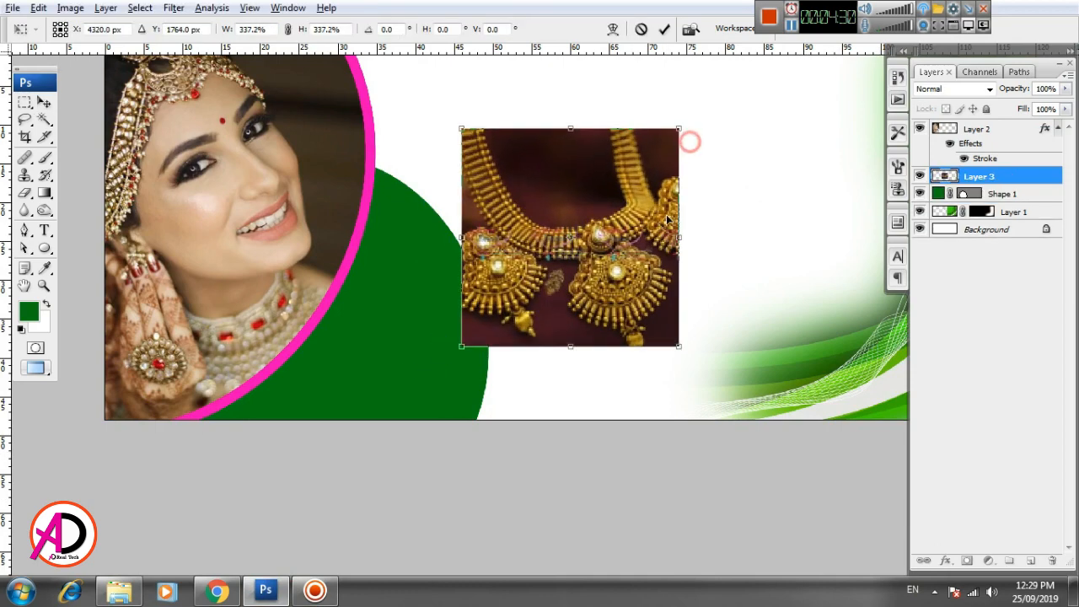
drag(532, 303, 449, 346)
drag(471, 228, 532, 165)
double_click(484, 228)
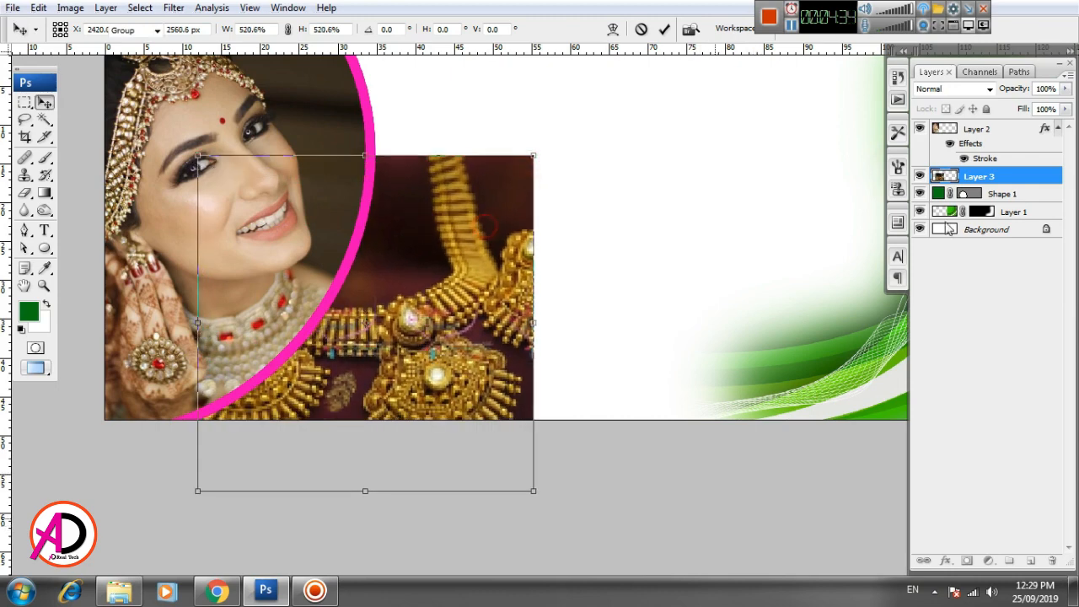
Step: Clip the necklace layer to the green ellipse with a clipping mask and shift it slightly down and left
right_click(1008, 179)
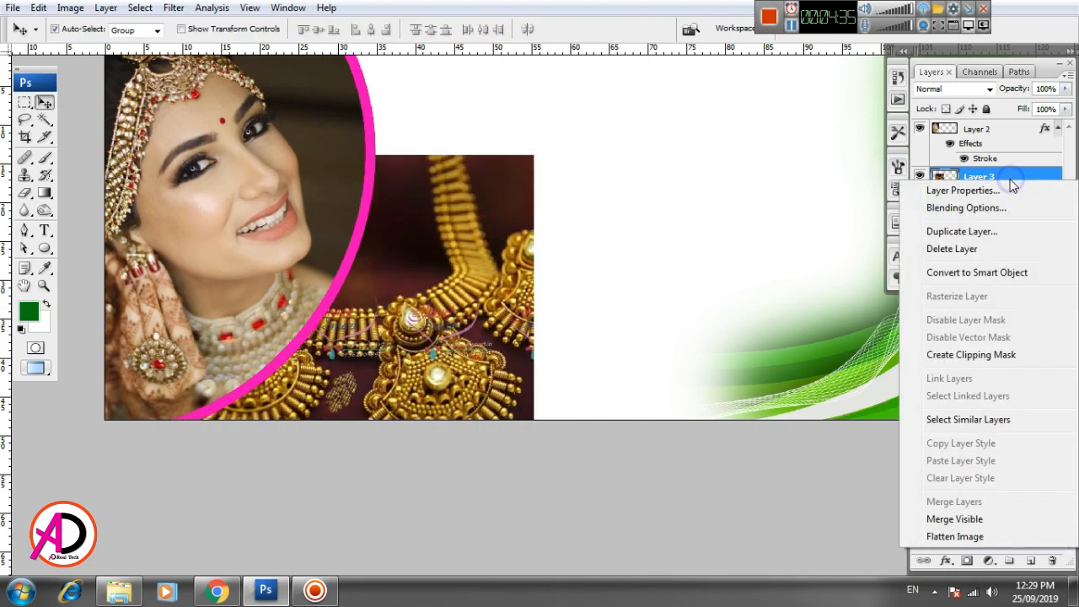
click(971, 355)
mouse_move(447, 353)
mouse_down()
mouse_move(418, 356)
mouse_move(432, 364)
mouse_up()
Step: Scale down and reposition the clipped necklace picture, then stretch it slightly so it covers the ellipse up to its right edge
key(ctrl+t)
drag(524, 163, 503, 185)
drag(428, 300, 412, 269)
key(Return)
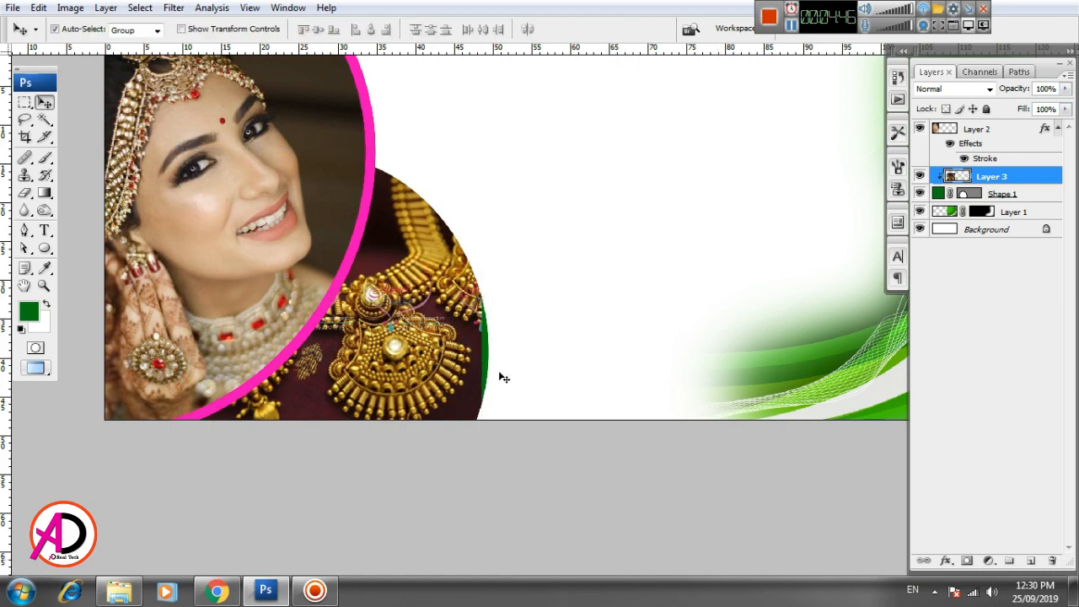
key(ctrl+t)
drag(495, 465, 498, 466)
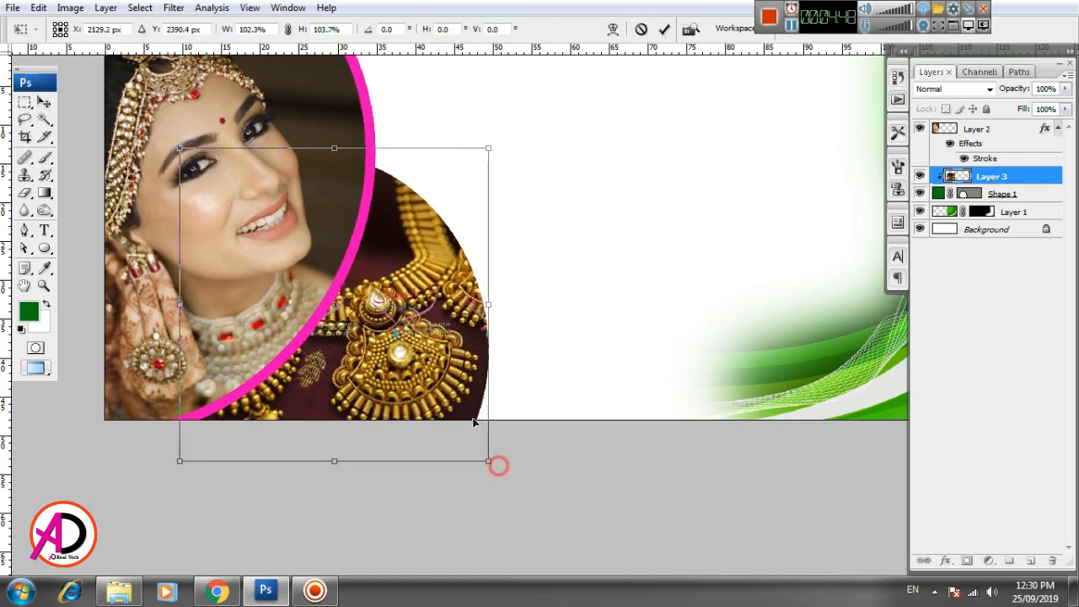
key(Return)
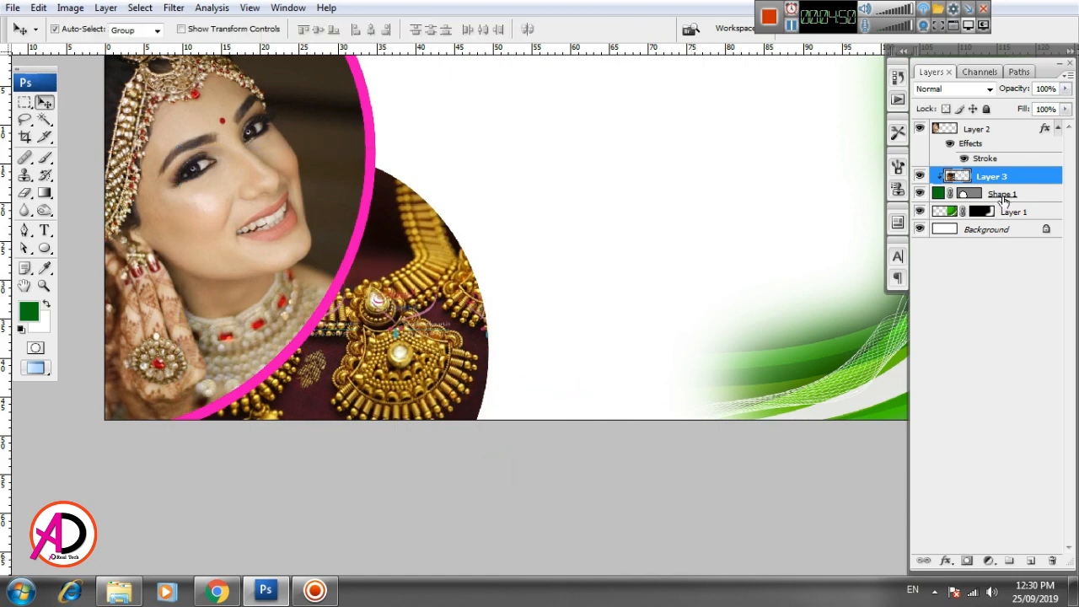
Step: Merge the necklace layer and the ellipse shape layer beneath it into one layer
click(1004, 195)
ctrl+click(1006, 179)
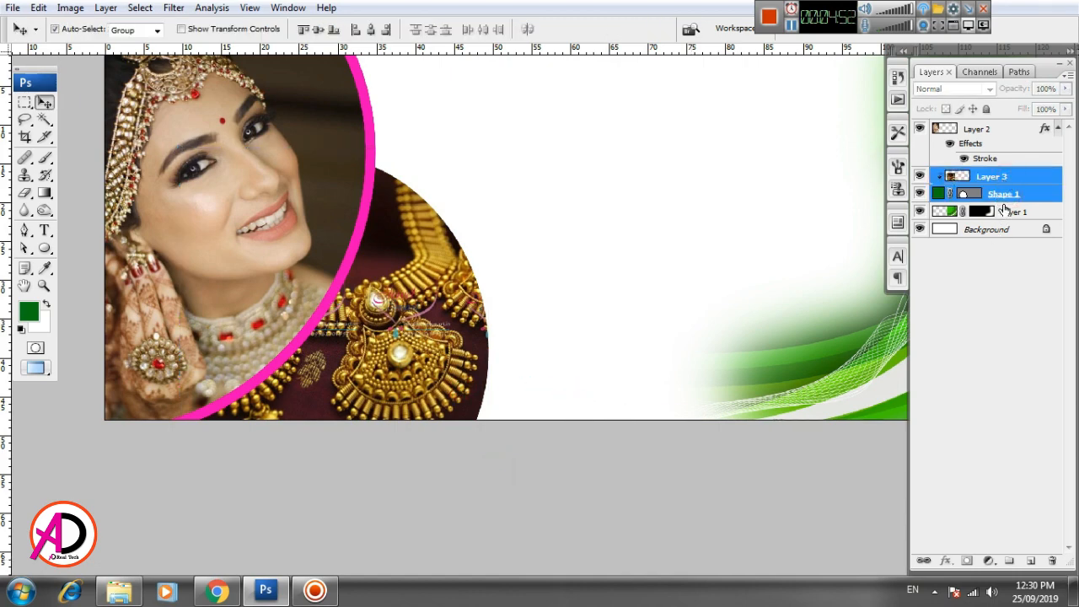
key(ctrl+e)
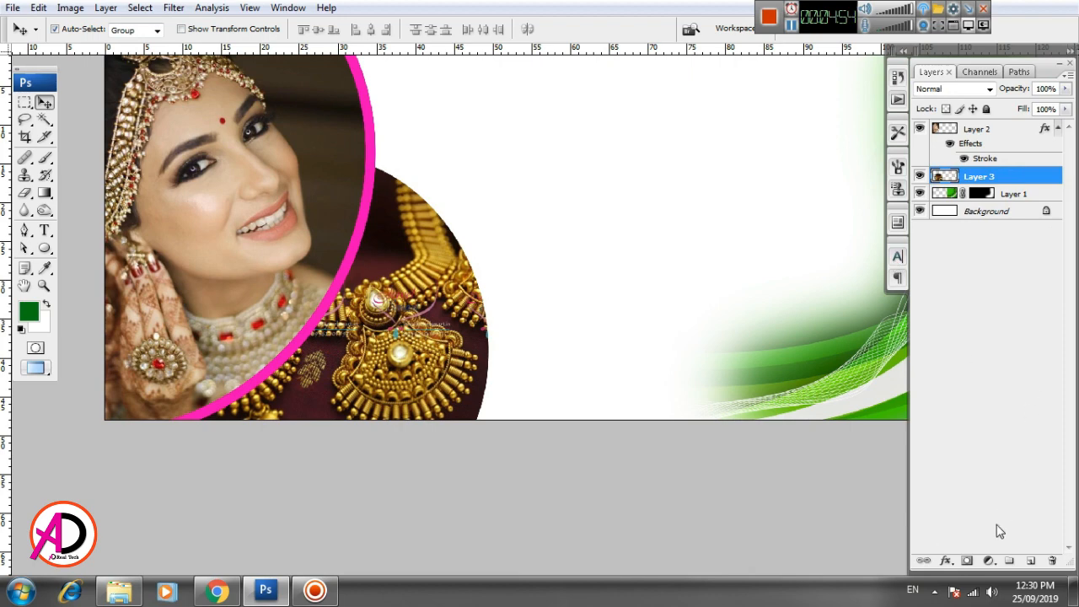
Step: Add an outside stroke to the necklace layer in pink ff00ba sampled from the portrait's outline, thickened to a clearly visible border
click(946, 561)
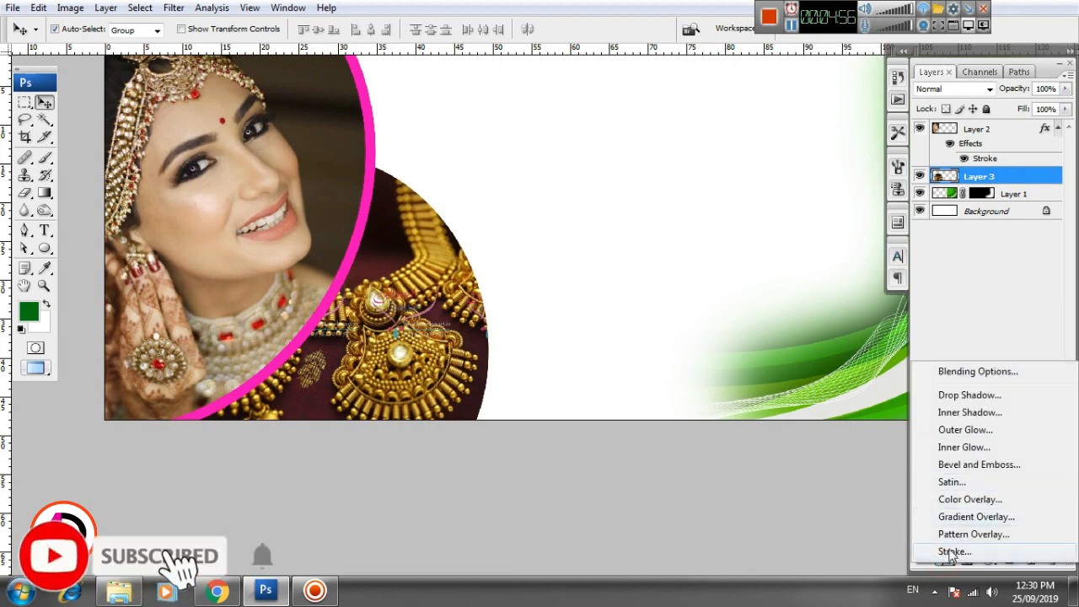
click(953, 551)
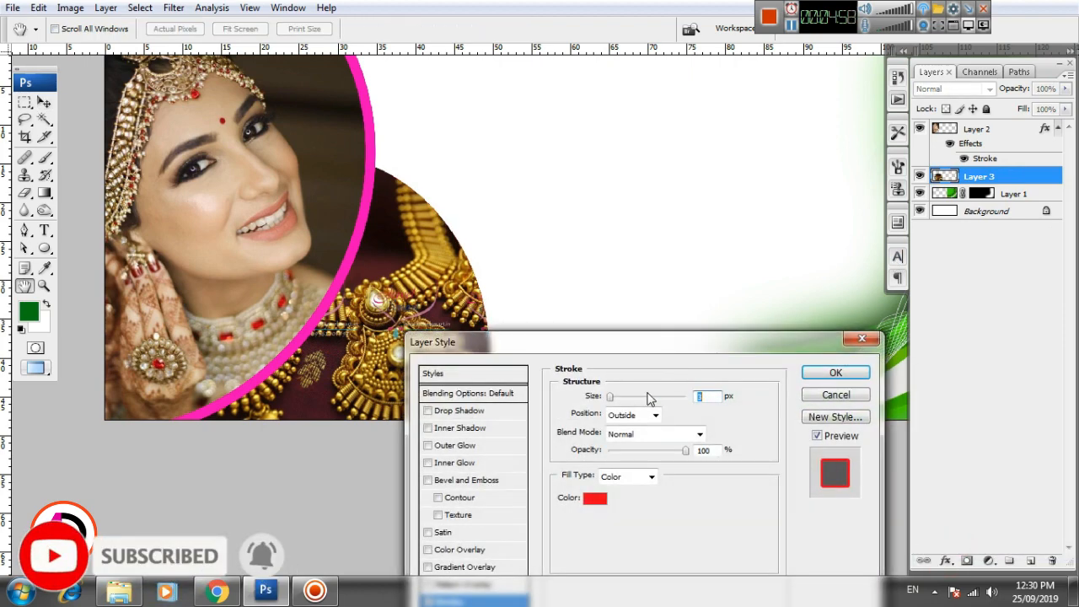
click(596, 500)
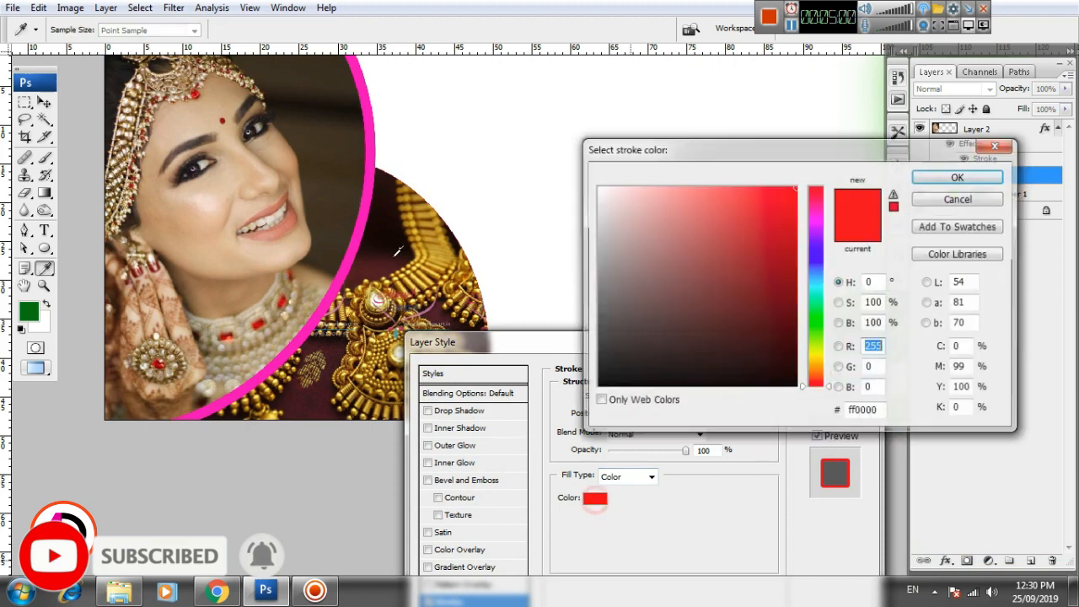
click(368, 231)
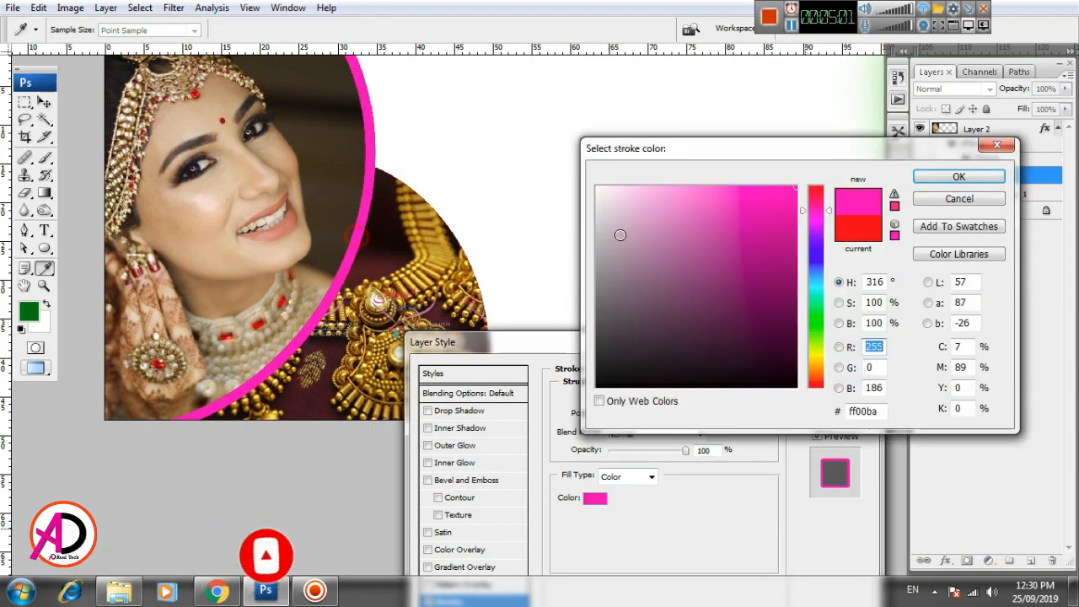
click(961, 177)
click(614, 398)
mouse_move(615, 399)
mouse_down()
mouse_move(646, 403)
mouse_move(633, 405)
mouse_up()
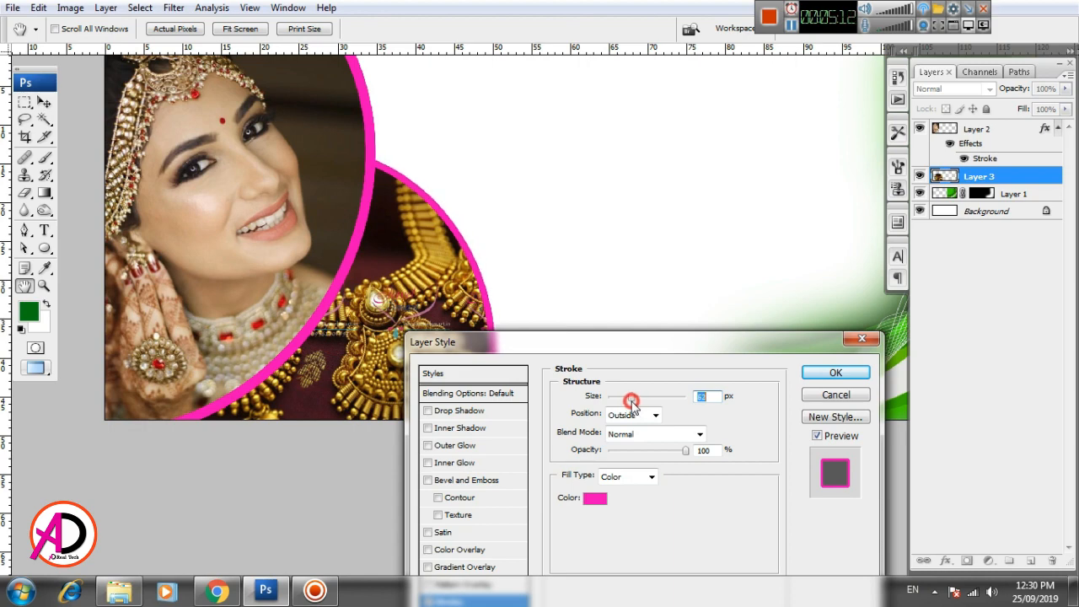
click(835, 373)
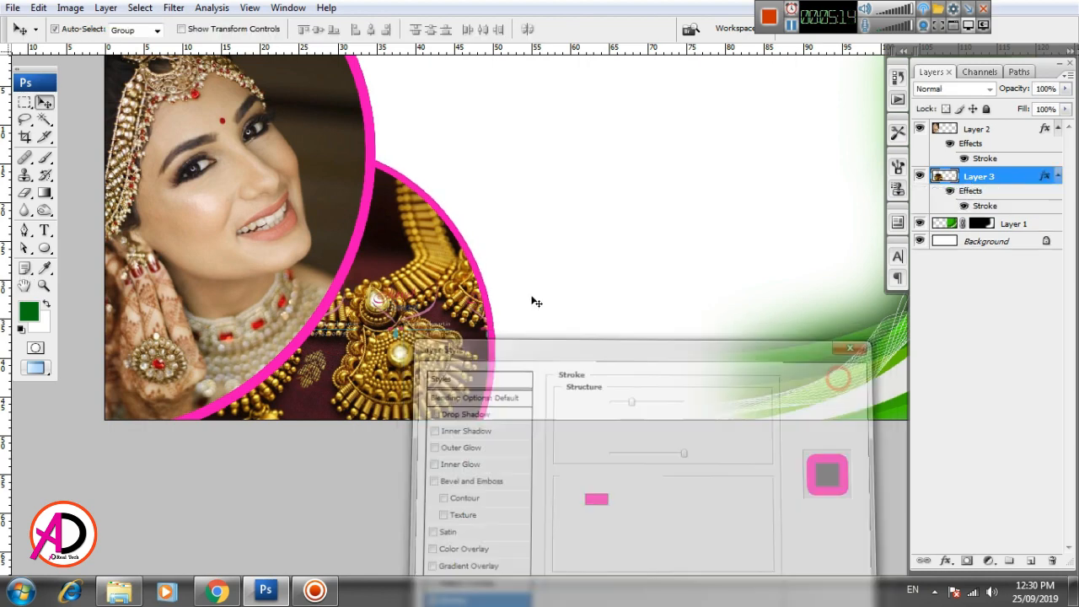
Step: Look over the whole banner with the outlined portrait and necklace pictures in view
key(ctrl+minus)
key(ctrl+minus)
scroll(555, 362, up, 3)
key(alt+space)
drag(593, 332, 585, 366)
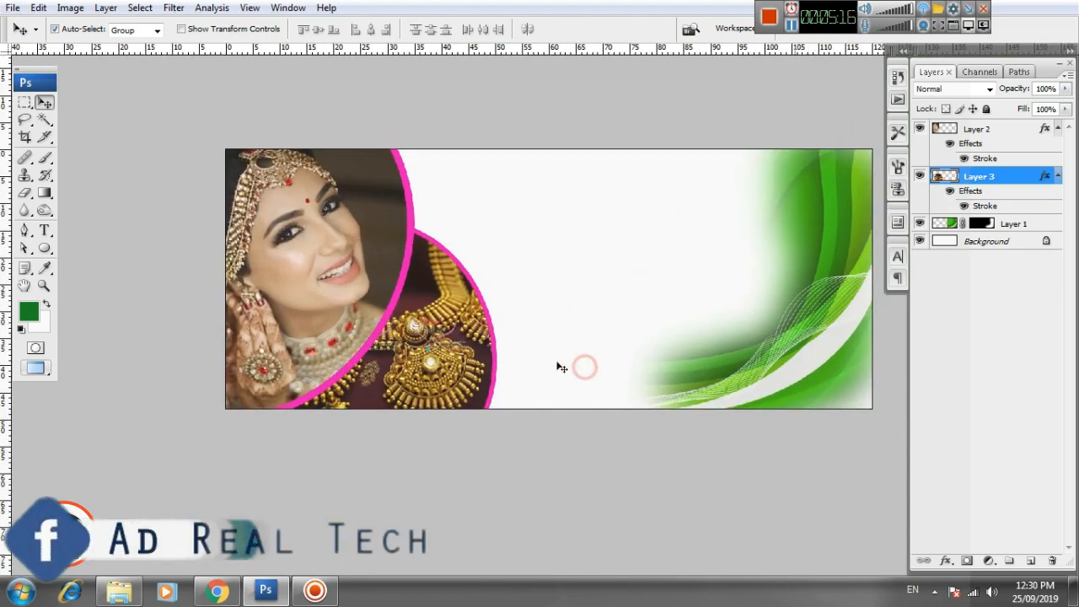
scroll(556, 365, up, 2)
scroll(557, 365, down, 1)
scroll(564, 366, down, 1)
scroll(628, 388, up, 3)
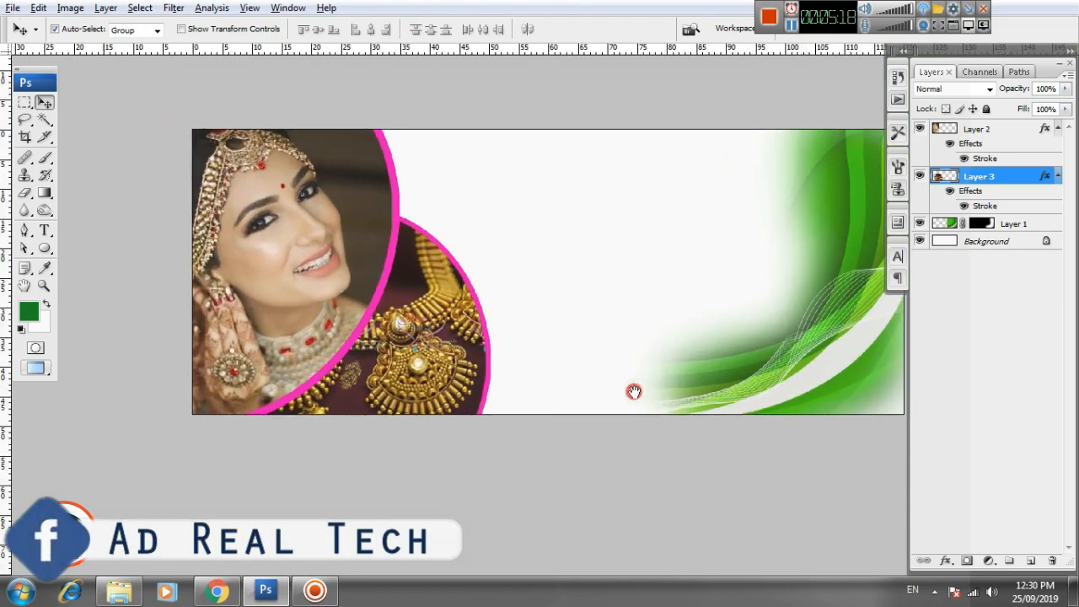
scroll(562, 381, down, 1)
scroll(553, 382, up, 1)
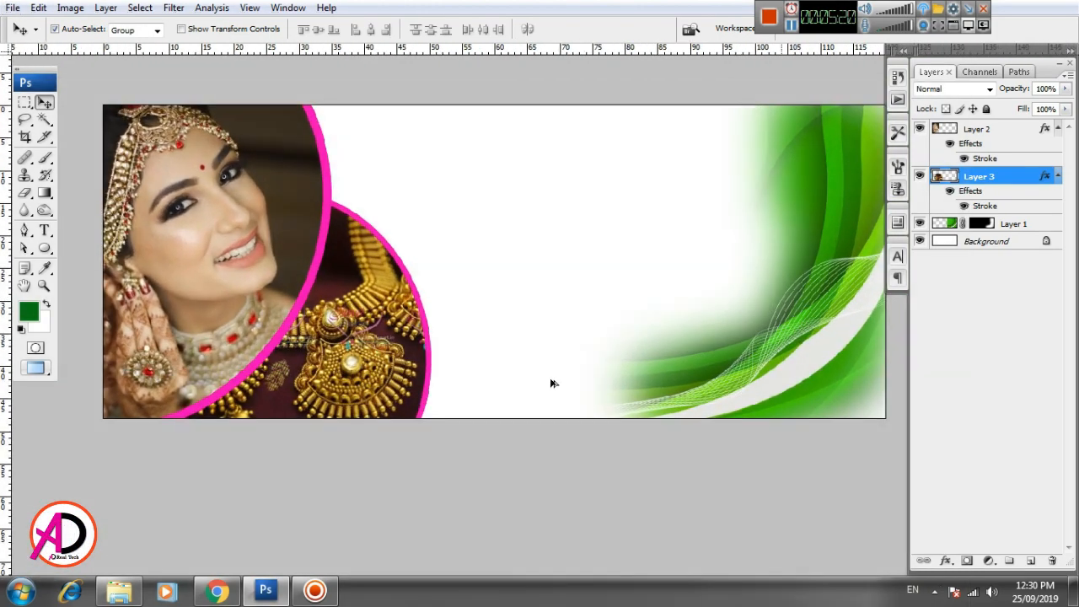
drag(527, 365, 503, 387)
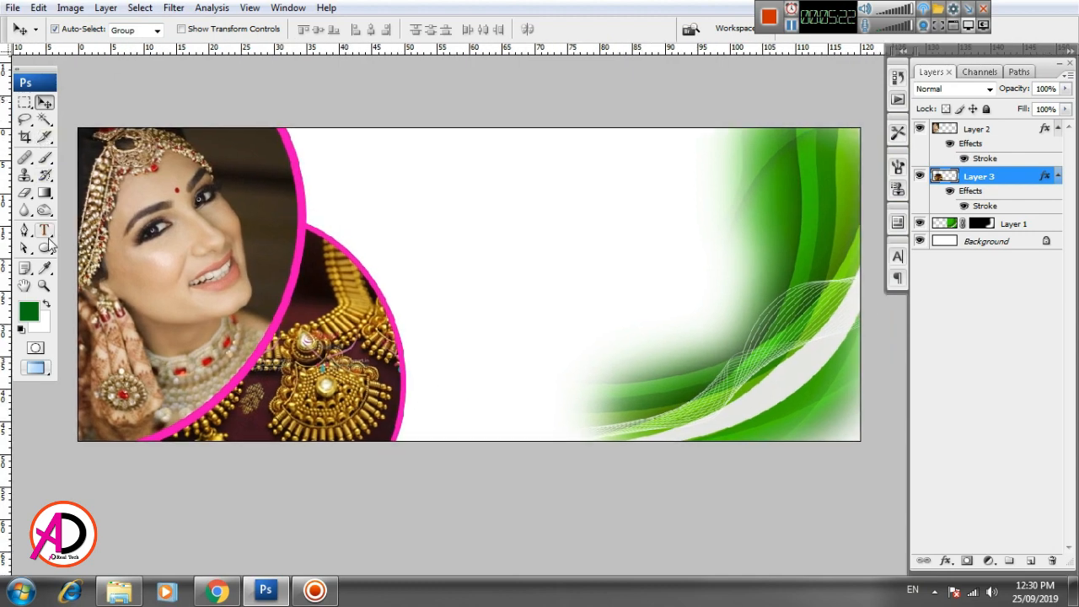
Step: Draw a dark green circle about a third of the banner's height in the white area beside the portrait and nudge it slightly
click(45, 248)
drag(402, 194, 536, 304)
click(46, 103)
click(564, 279)
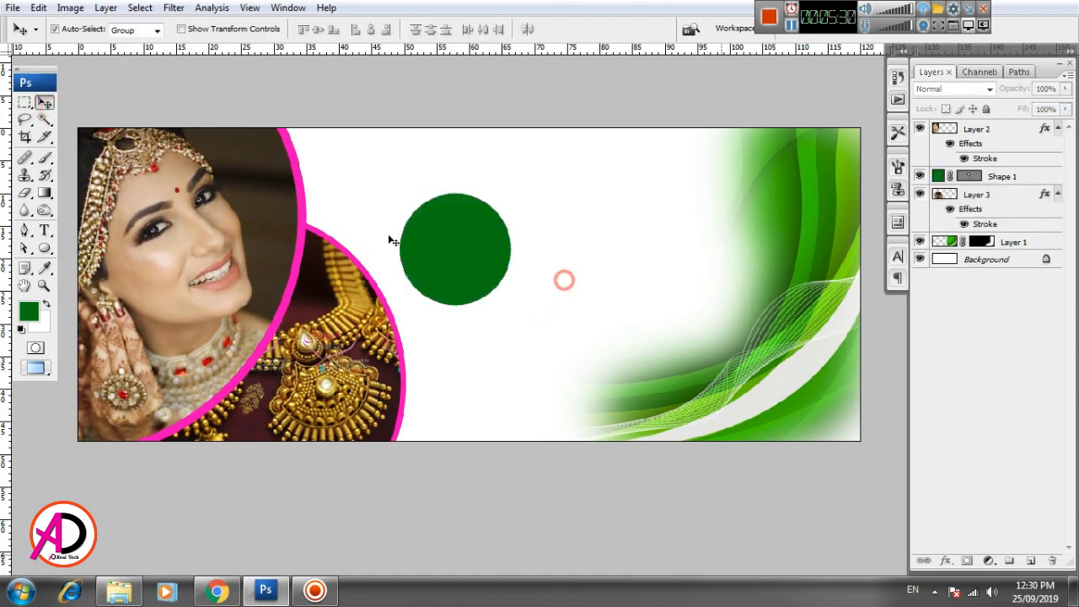
drag(433, 258, 454, 253)
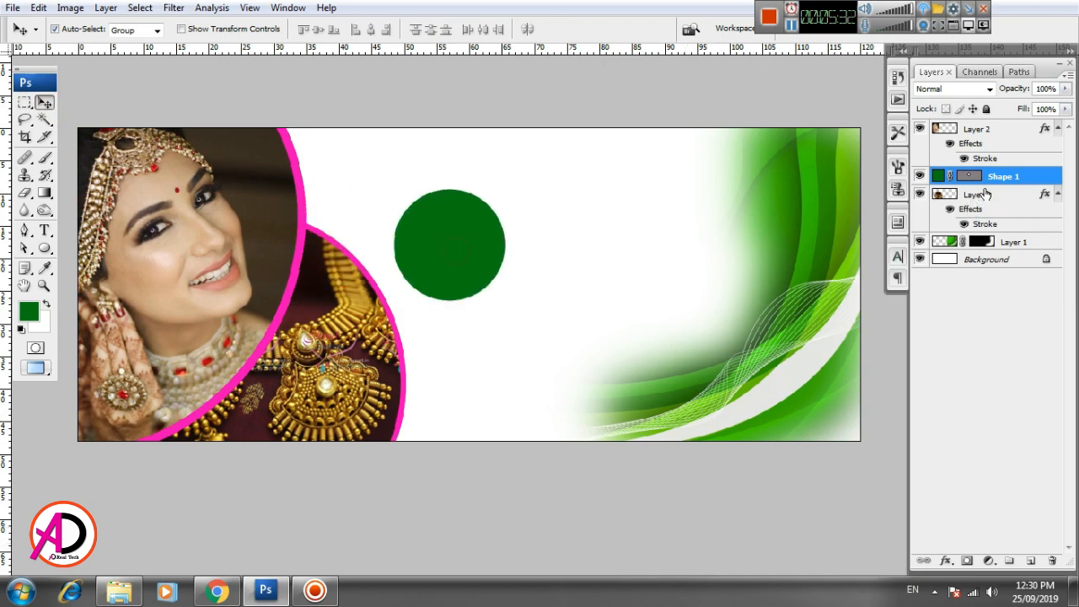
Step: Bring the green circle's layer to the top of the stack and place the circle across the portrait's right edge above the necklace
drag(1015, 176, 1028, 106)
drag(1016, 177, 1017, 124)
drag(436, 222, 311, 230)
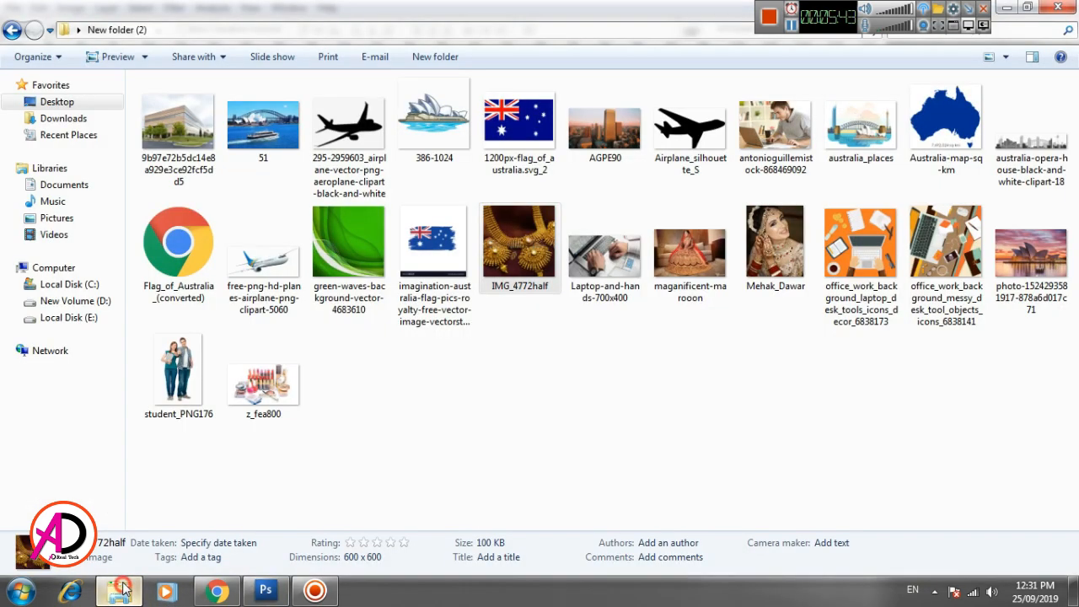
Step: Open the seated bride picture maganificent-marooon from the image folder in Photoshop
click(118, 590)
click(685, 401)
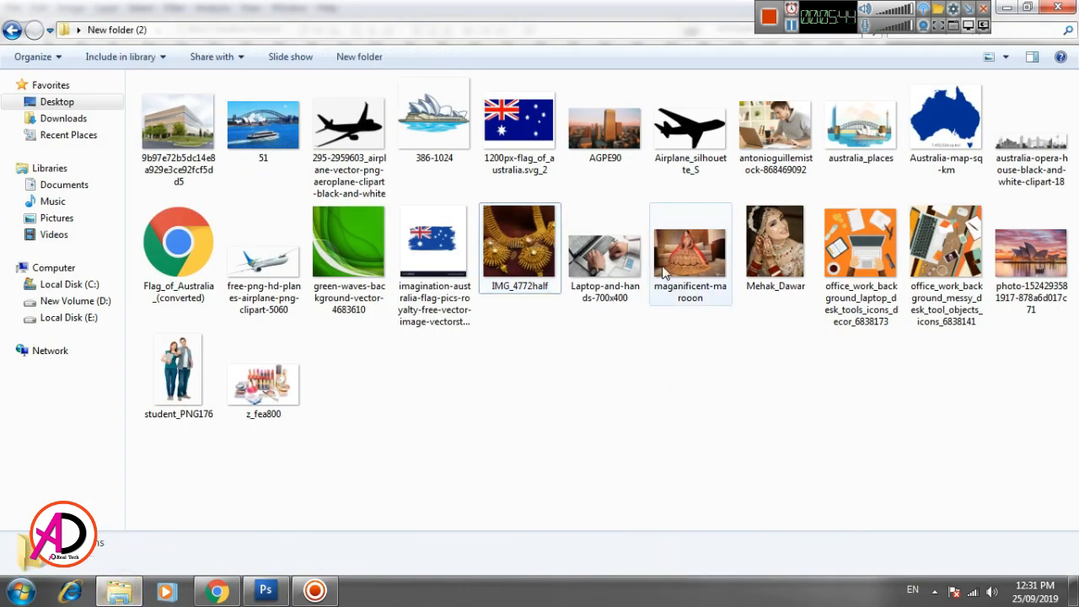
drag(689, 253, 268, 582)
drag(394, 407, 448, 279)
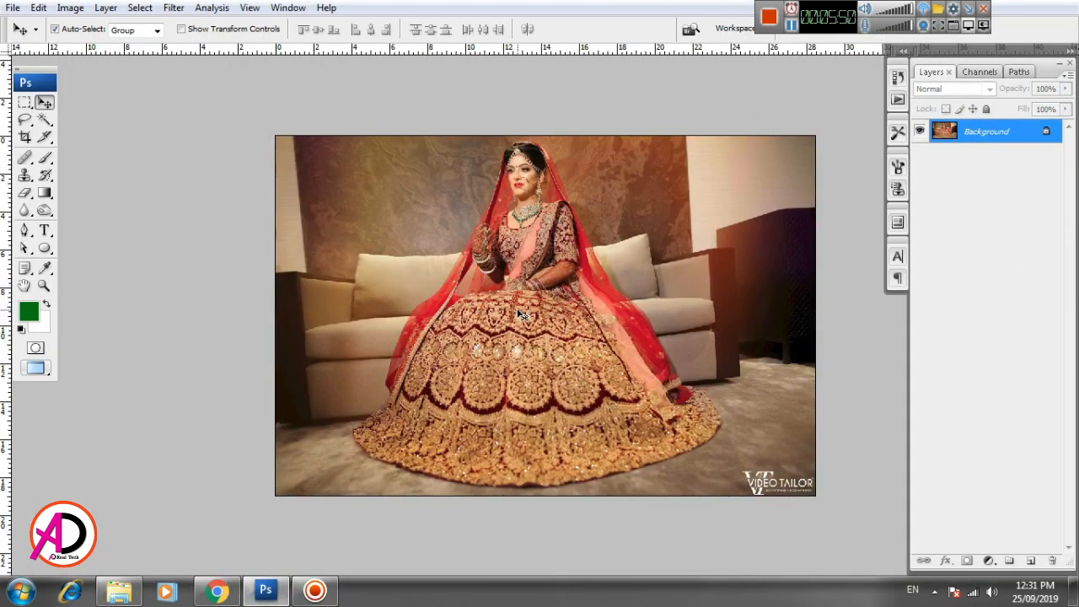
Step: Bring the seated bride picture into the banner, position it over the green circle, and clip it to the circle
key(ctrl+Tab)
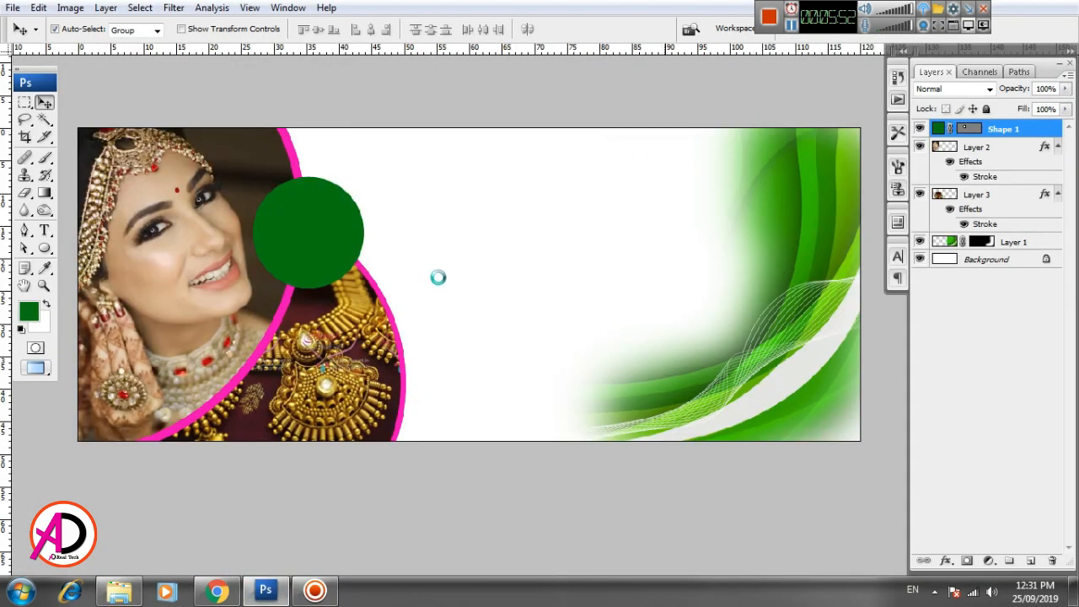
drag(465, 287, 328, 233)
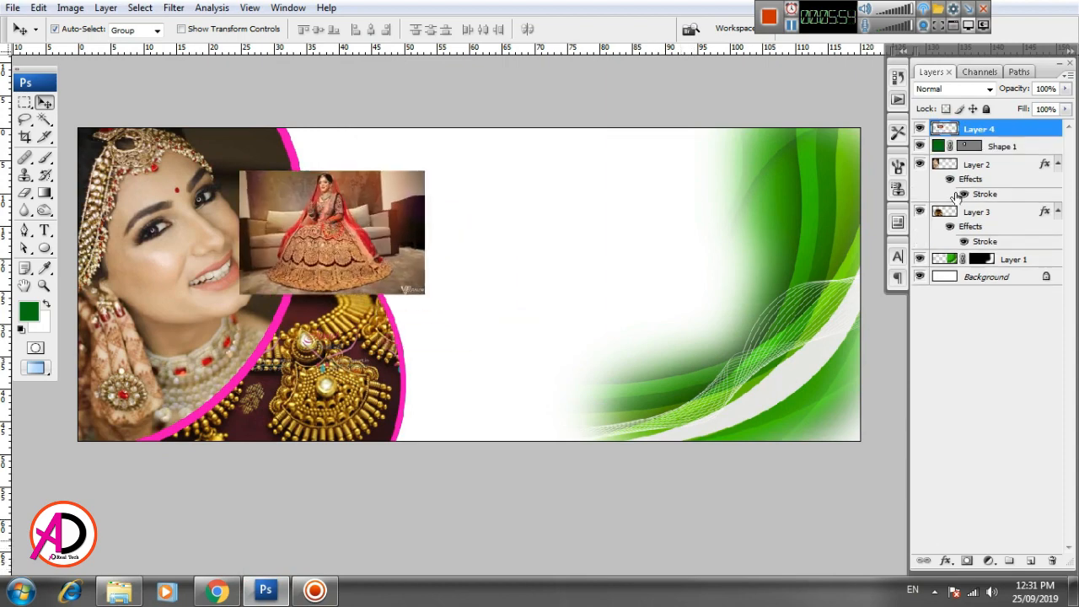
right_click(1020, 126)
click(973, 296)
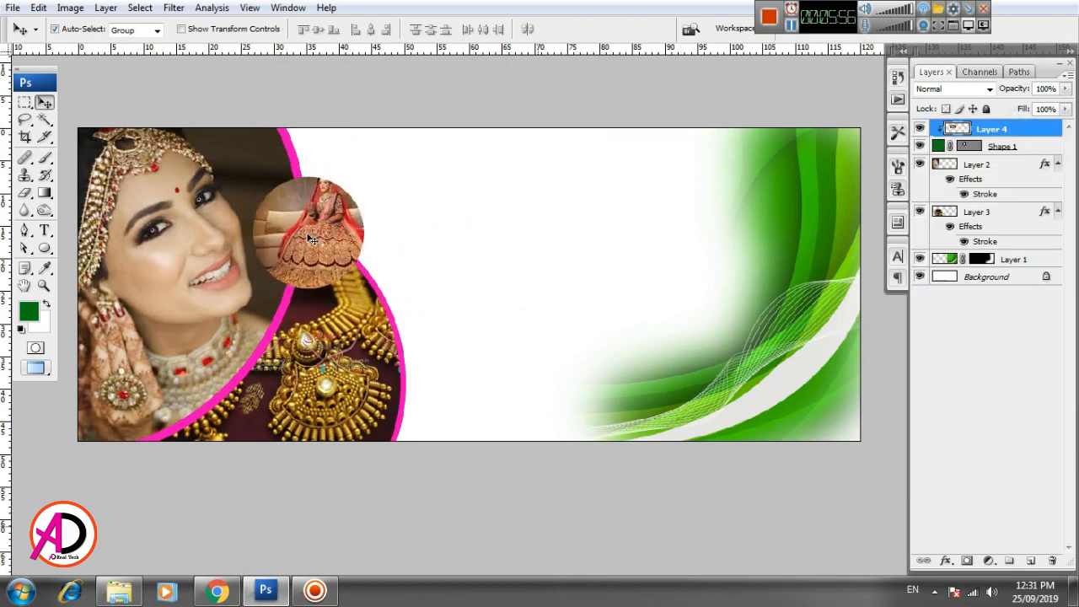
Step: Center the seated bride picture within its circle and scale it to 99.6%
drag(311, 239, 286, 247)
key(ctrl+t)
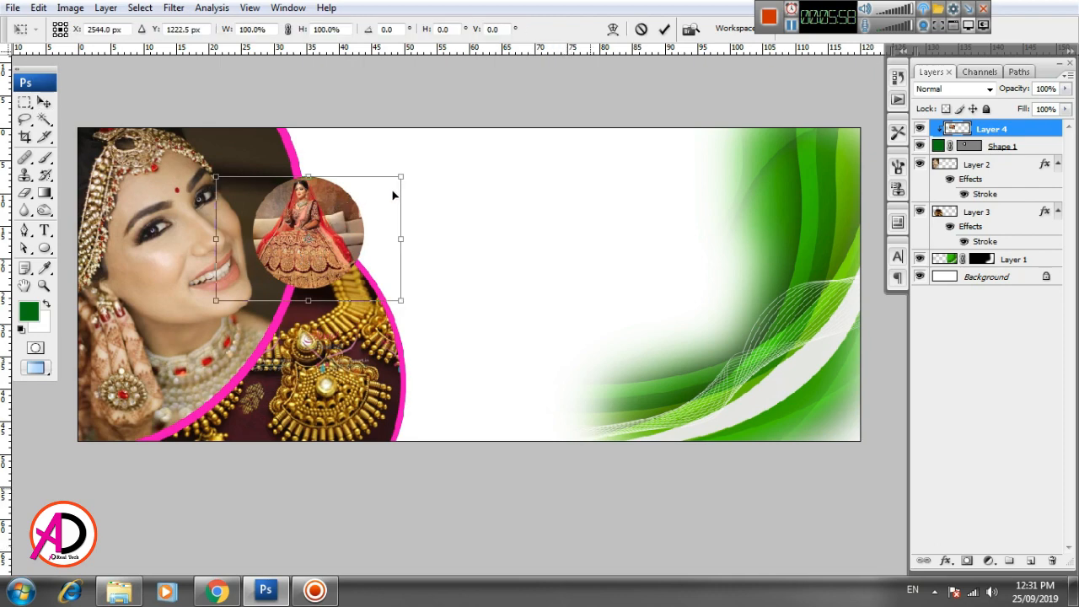
drag(401, 177, 401, 173)
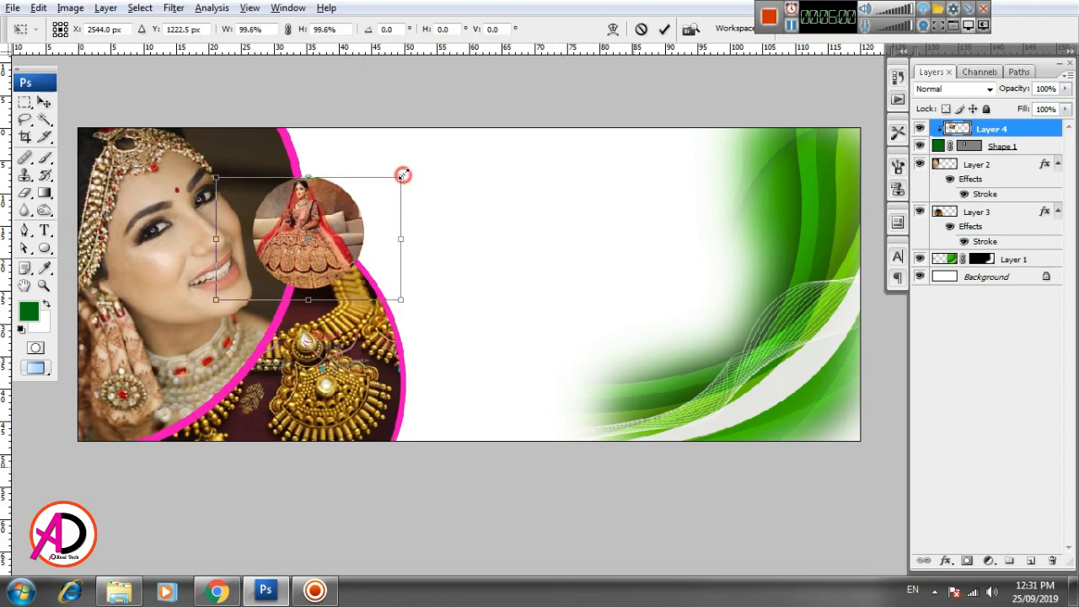
drag(335, 215, 336, 208)
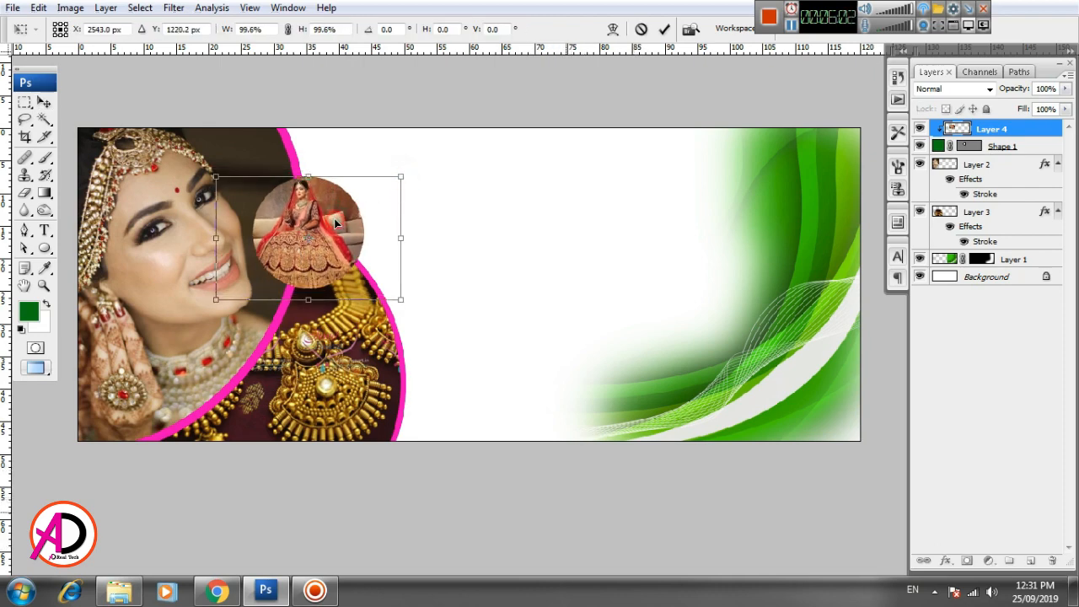
key(Return)
Step: Merge the seated bride picture with its circle shape layer and nudge the merged circle slightly away from the portrait's face
scroll(620, 312, up, 3)
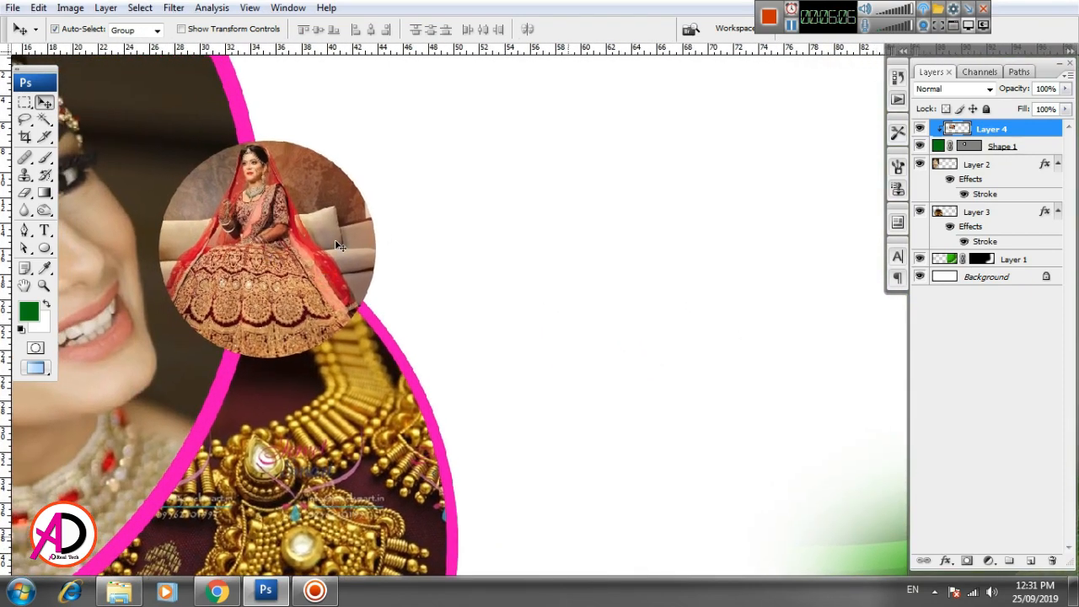
shift+click(1020, 147)
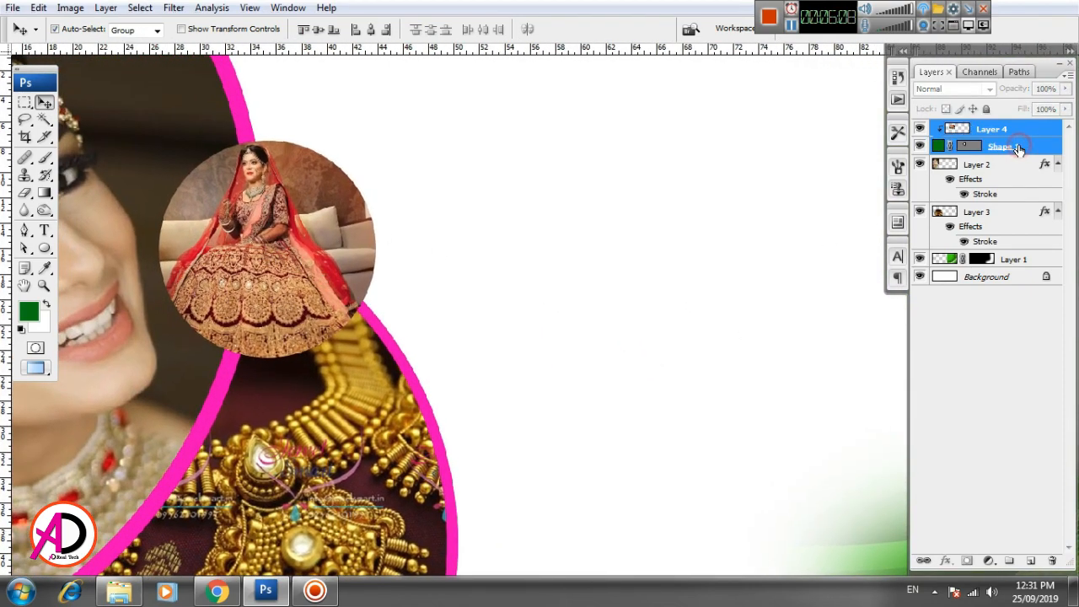
key(ctrl+e)
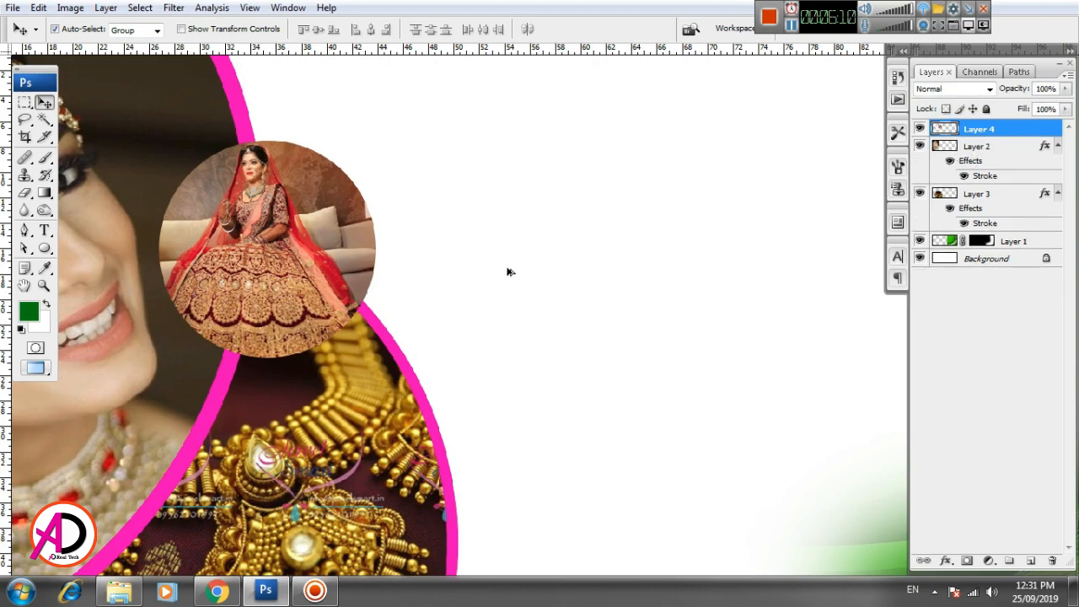
scroll(514, 282, down, 3)
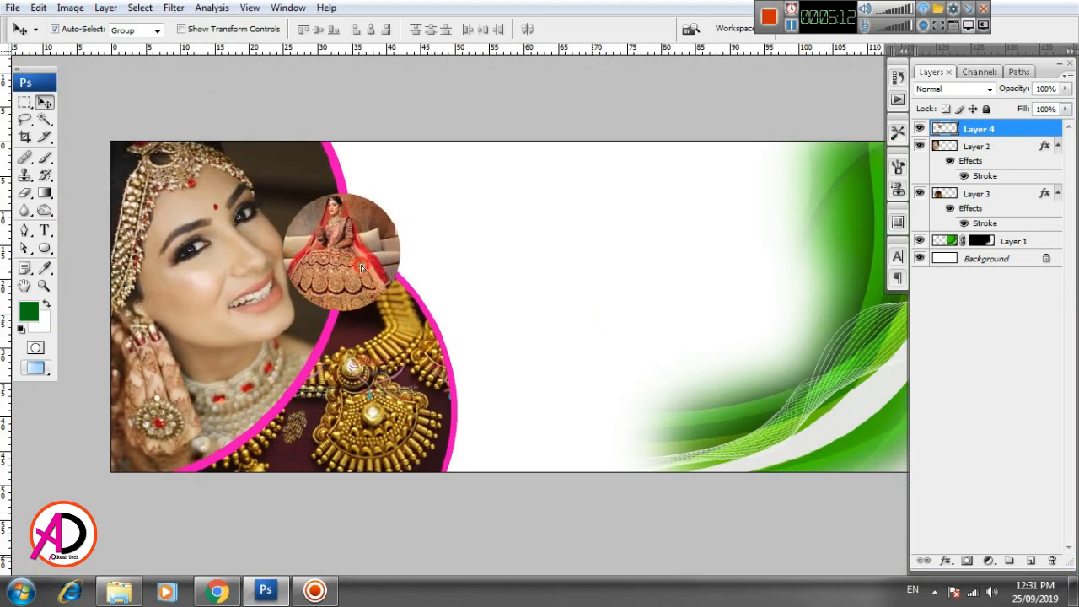
drag(361, 268, 371, 269)
Step: Add a red 40 px outside stroke to the circular seated bride picture
click(946, 561)
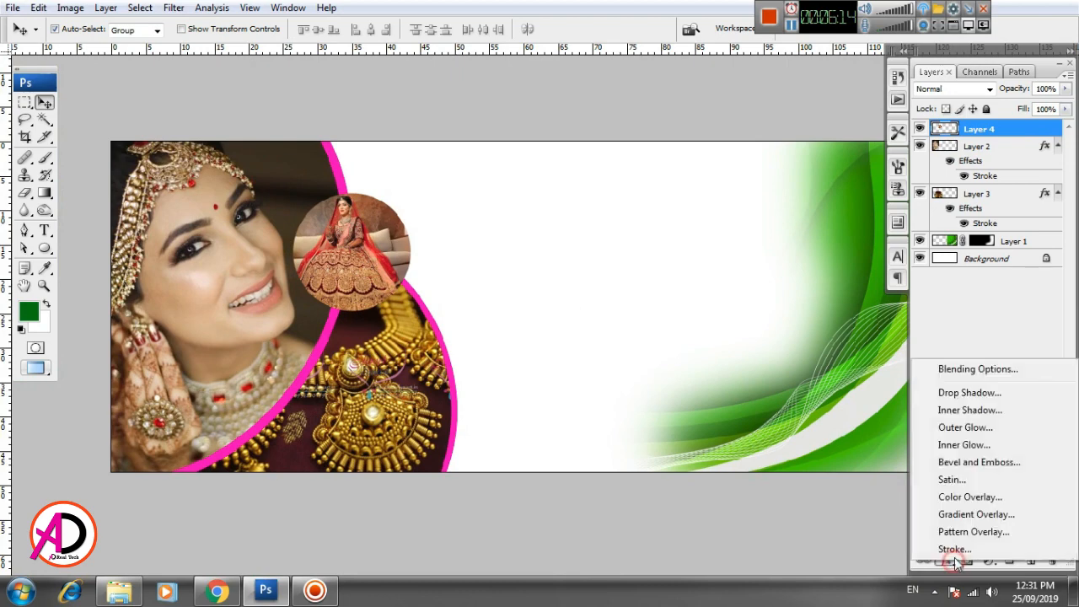
click(945, 548)
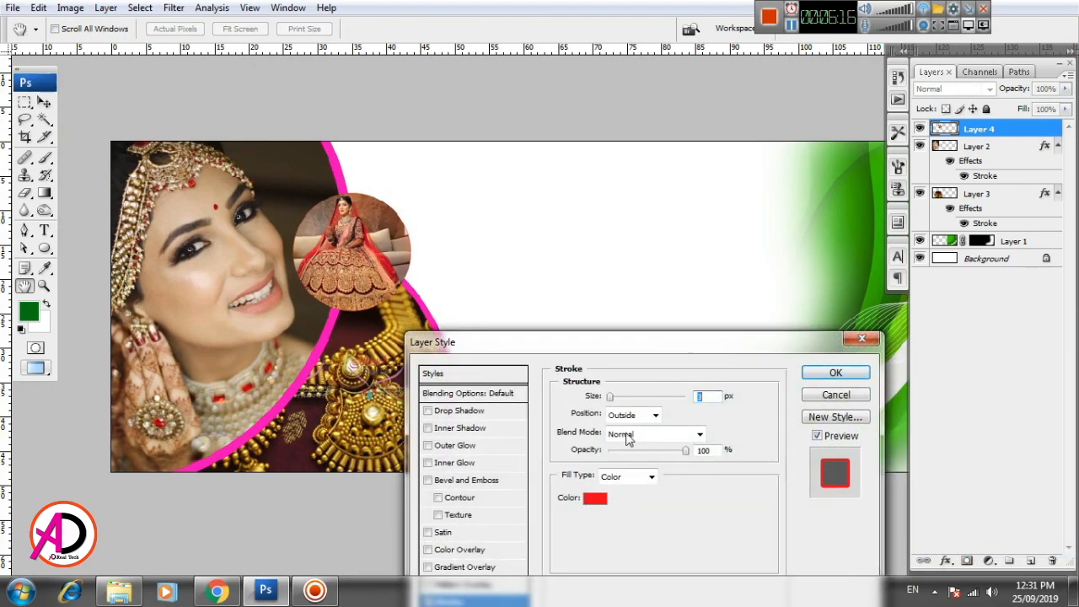
drag(610, 397, 626, 400)
drag(645, 338, 671, 275)
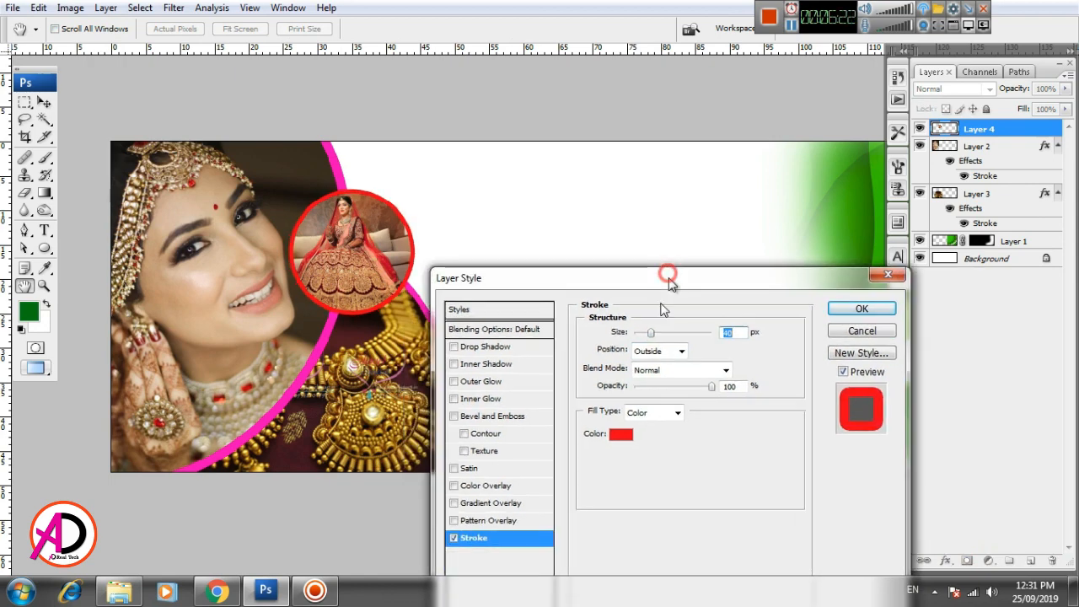
Step: Add a soft drop shadow to the circular bride picture with 84% opacity, 146° angle and 82 px distance
click(506, 347)
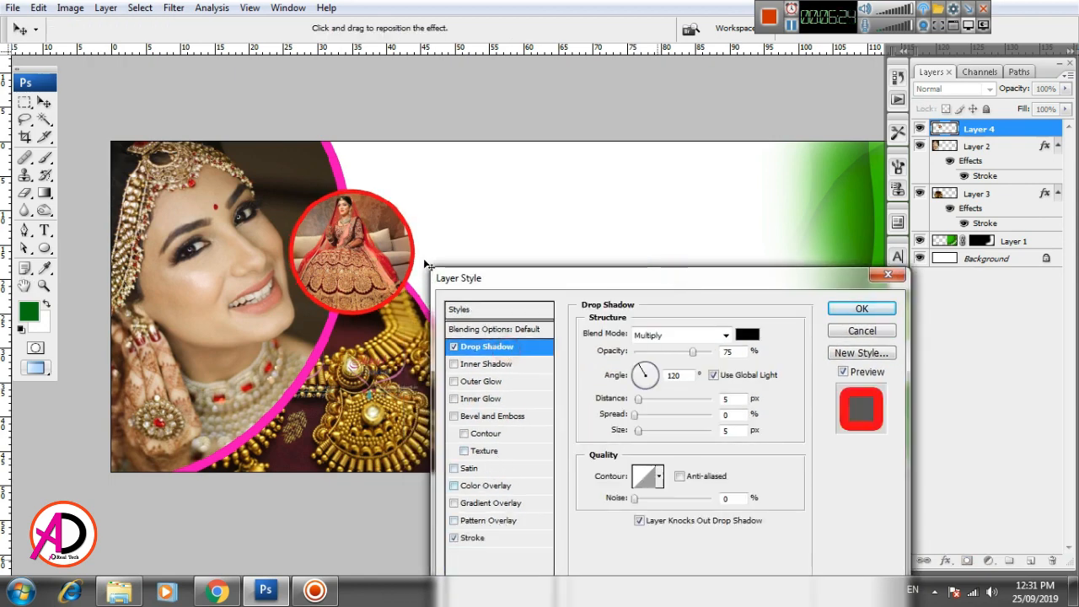
drag(700, 356, 700, 355)
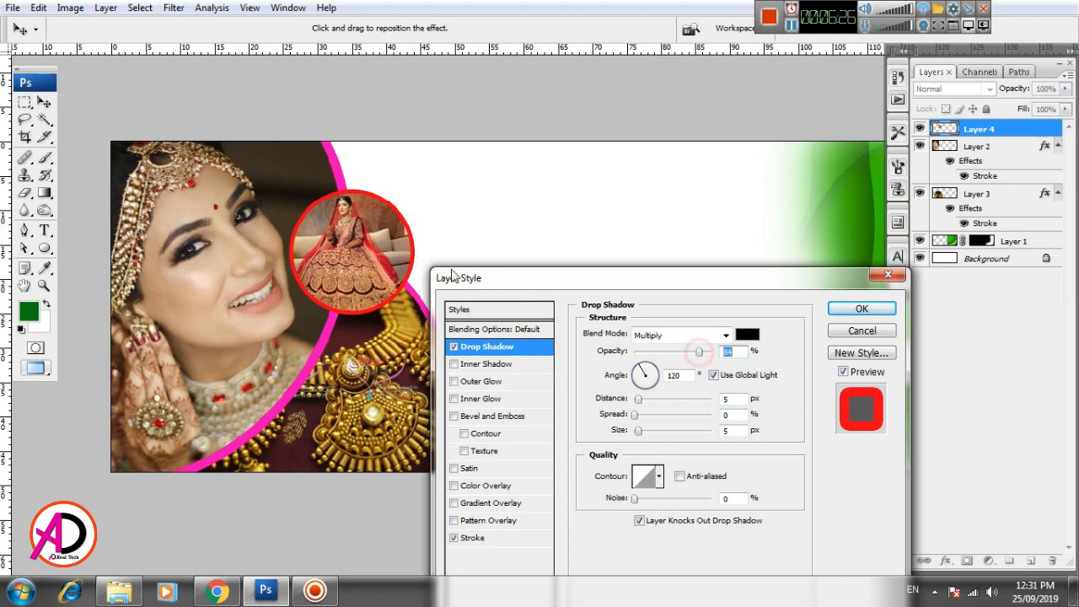
mouse_move(405, 260)
mouse_down()
mouse_move(402, 278)
mouse_move(413, 255)
mouse_move(411, 266)
mouse_up()
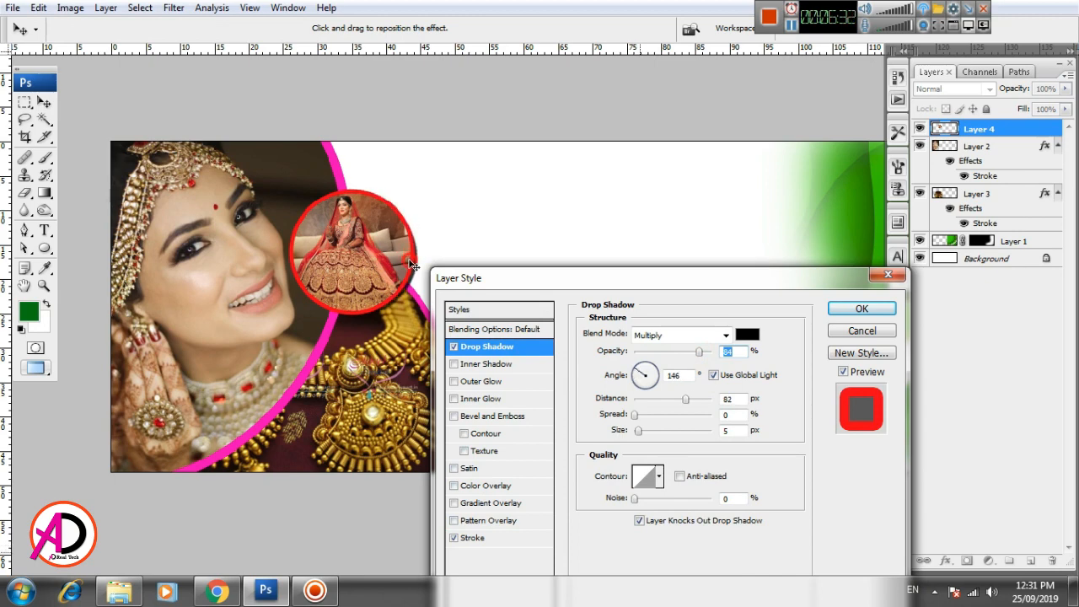
drag(645, 435, 639, 414)
click(861, 311)
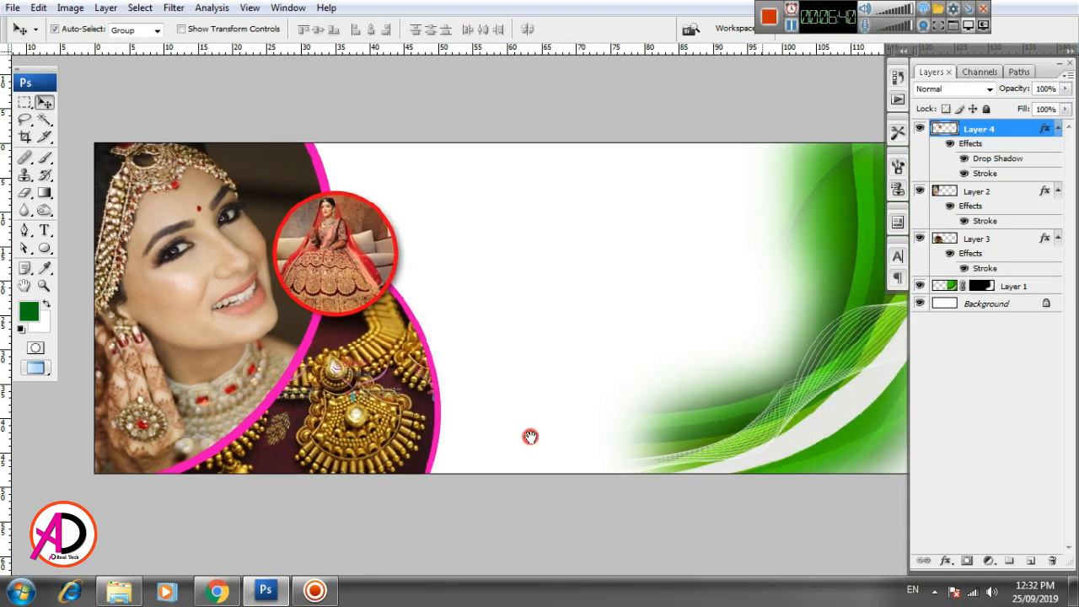
Step: Add a drop shadow to the large bridal portrait with 59% opacity, 164° angle, 159 px distance and 35 px size
drag(531, 436, 568, 470)
click(299, 403)
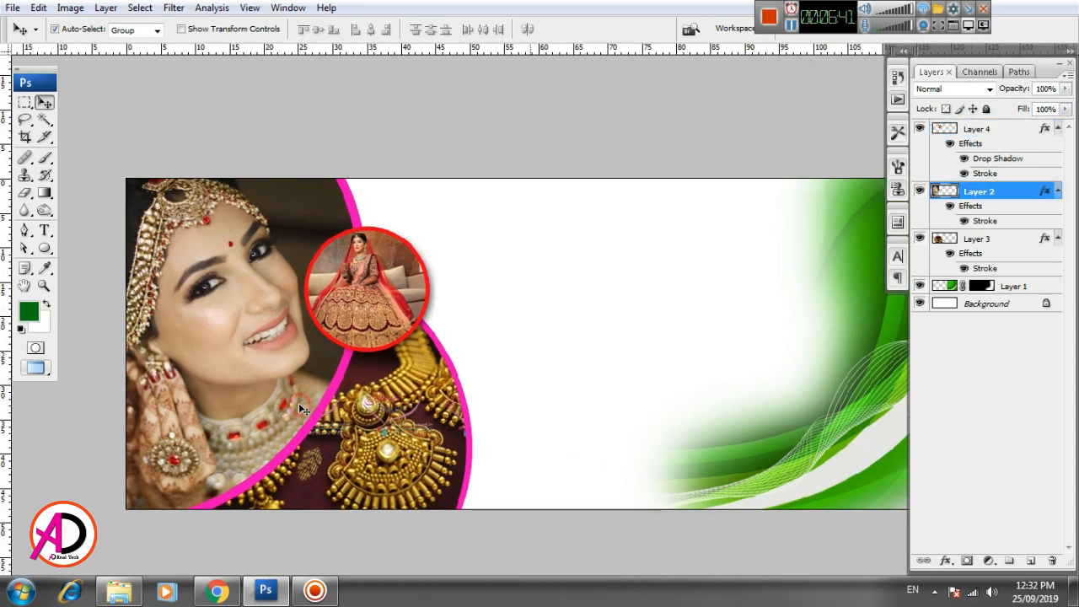
click(946, 561)
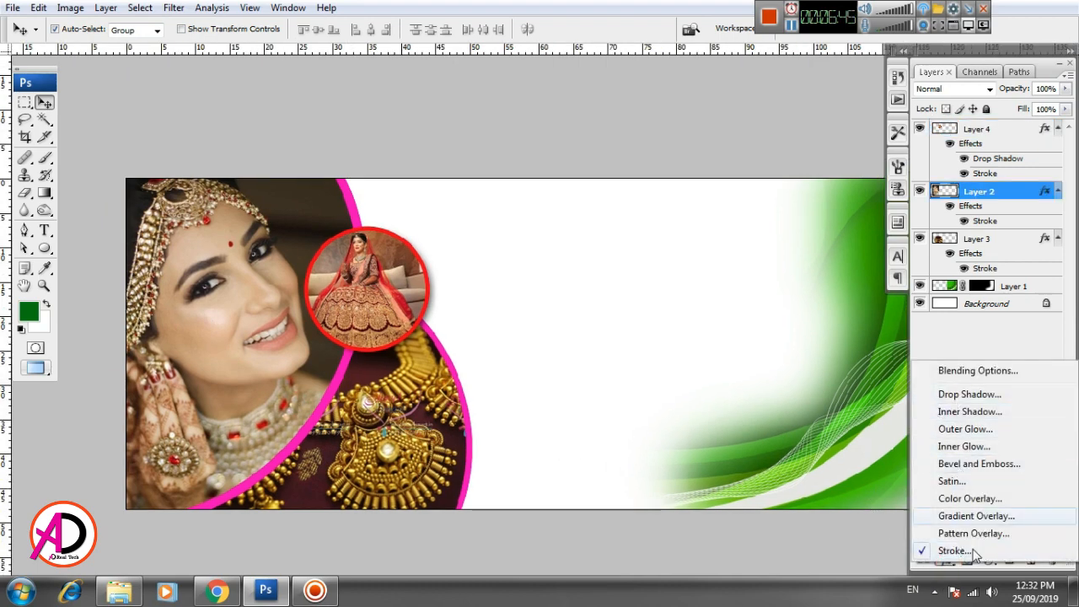
click(978, 394)
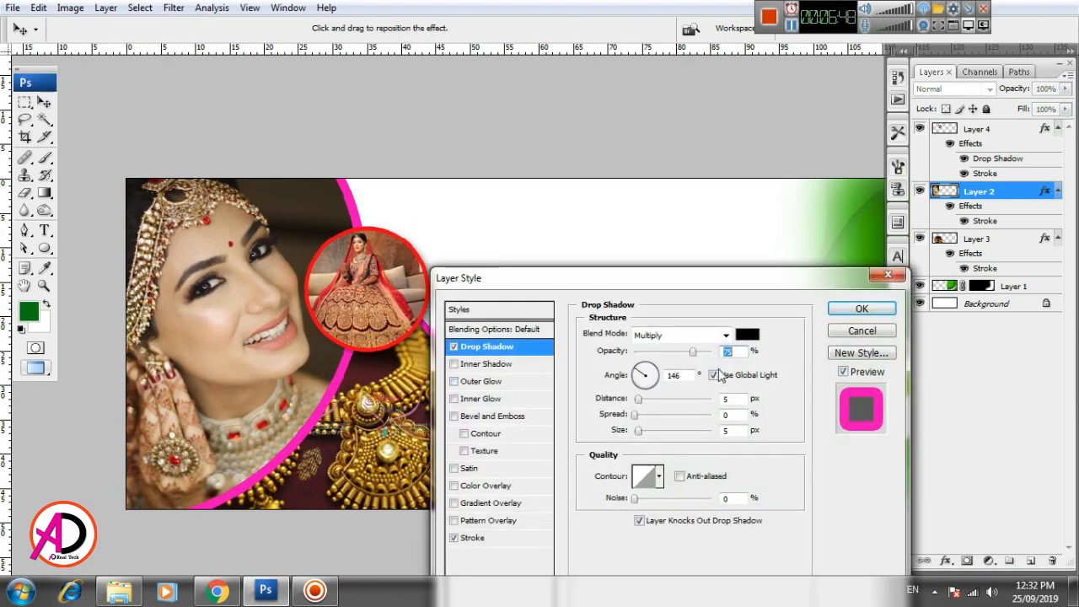
drag(638, 434, 672, 410)
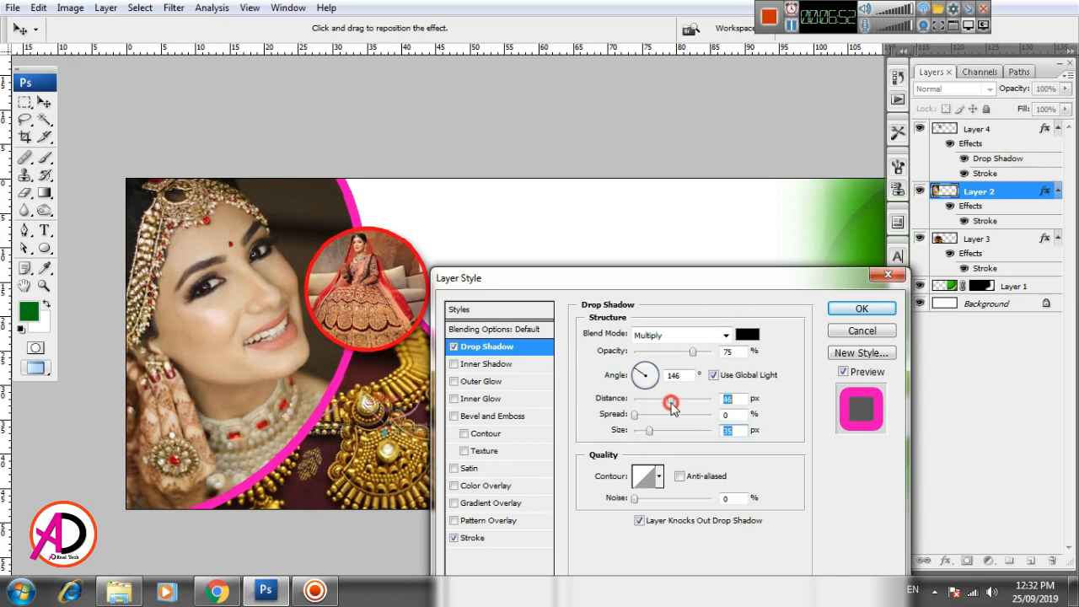
drag(309, 380, 323, 386)
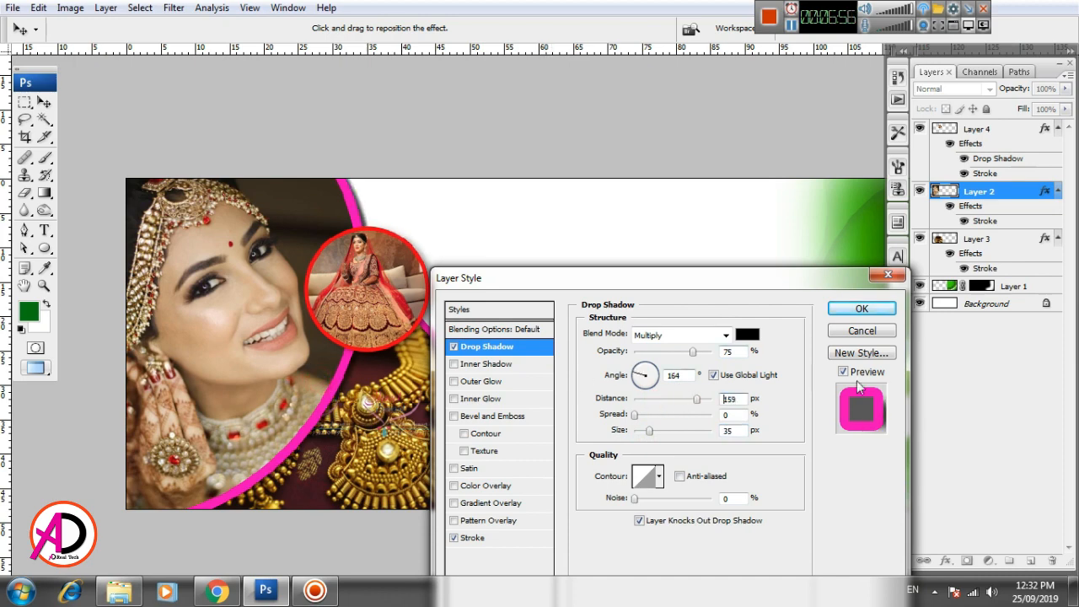
drag(758, 284, 706, 379)
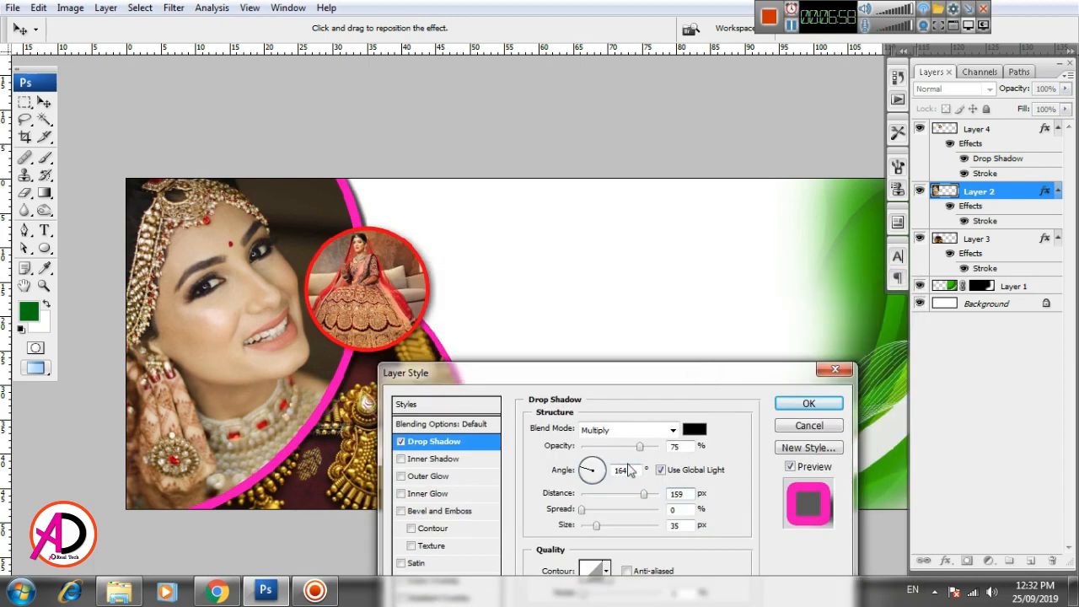
drag(643, 446, 628, 449)
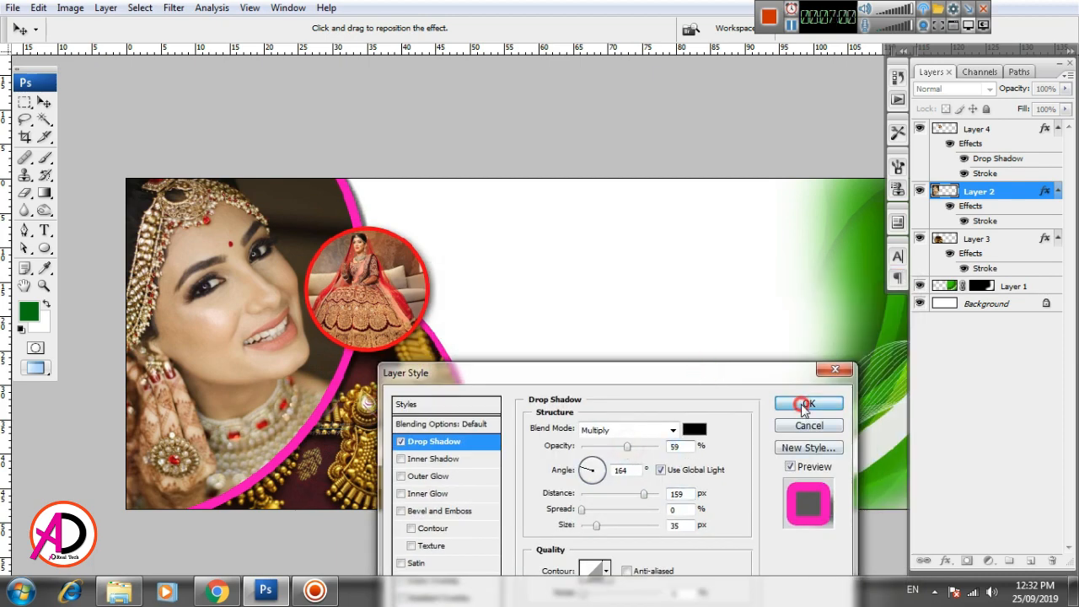
click(807, 405)
Step: Draw a dark green rectangle above the necklace layer, along the banner's bottom edge from the necklace to the right edge, about a quarter of its height
drag(532, 424, 569, 404)
scroll(557, 419, up, 1)
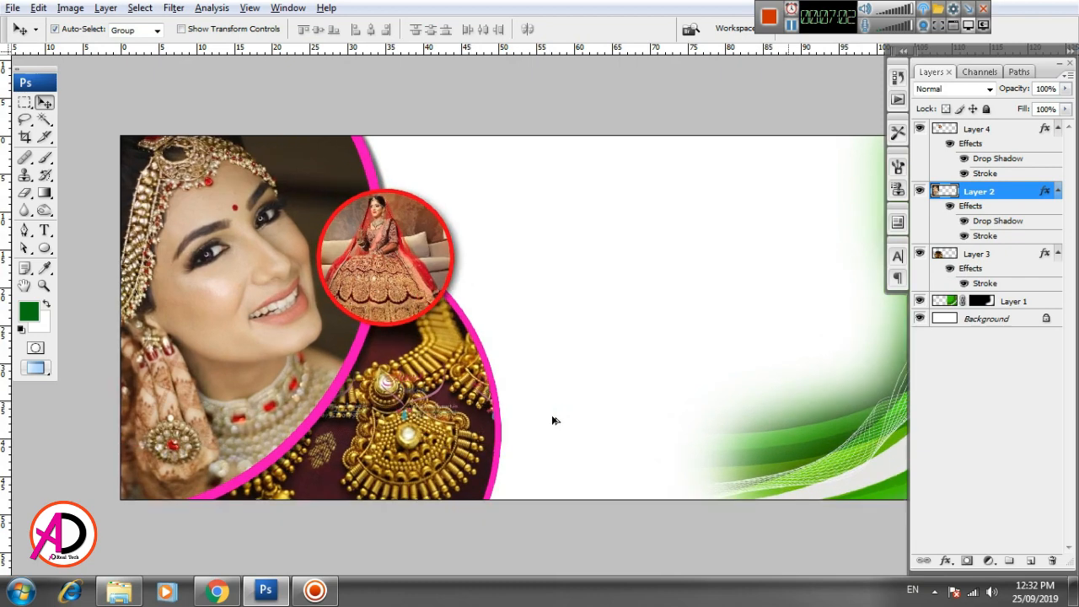
click(436, 436)
scroll(540, 359, down, 3)
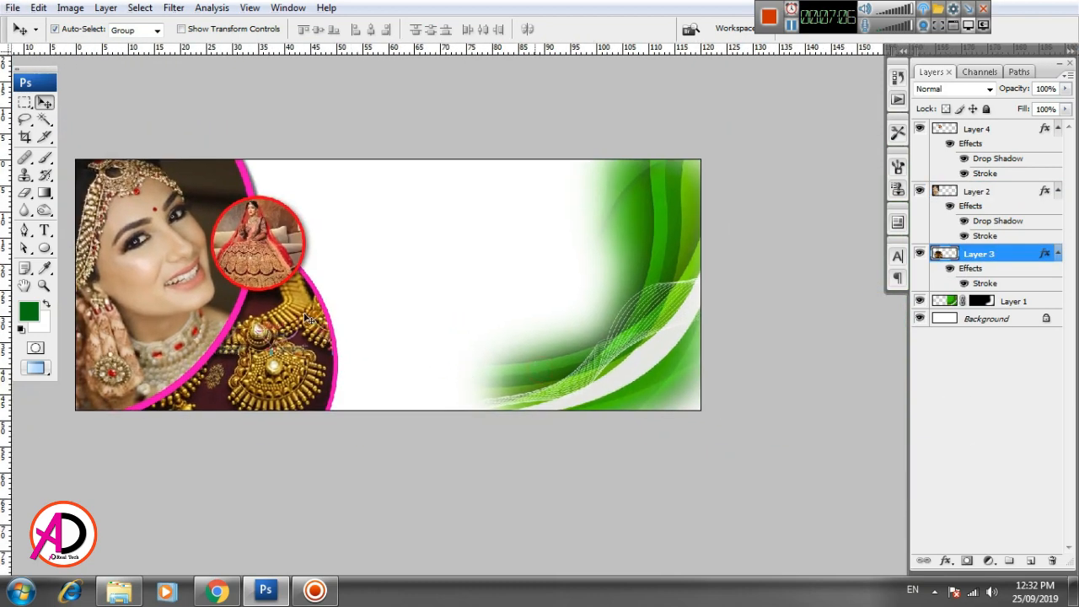
click(44, 247)
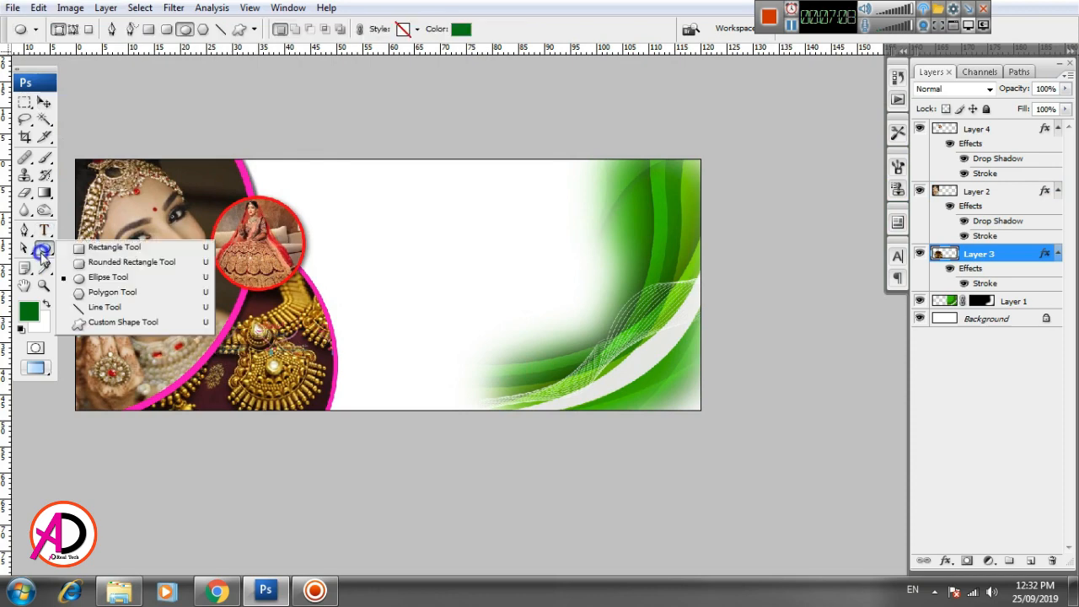
click(106, 247)
drag(417, 388, 441, 361)
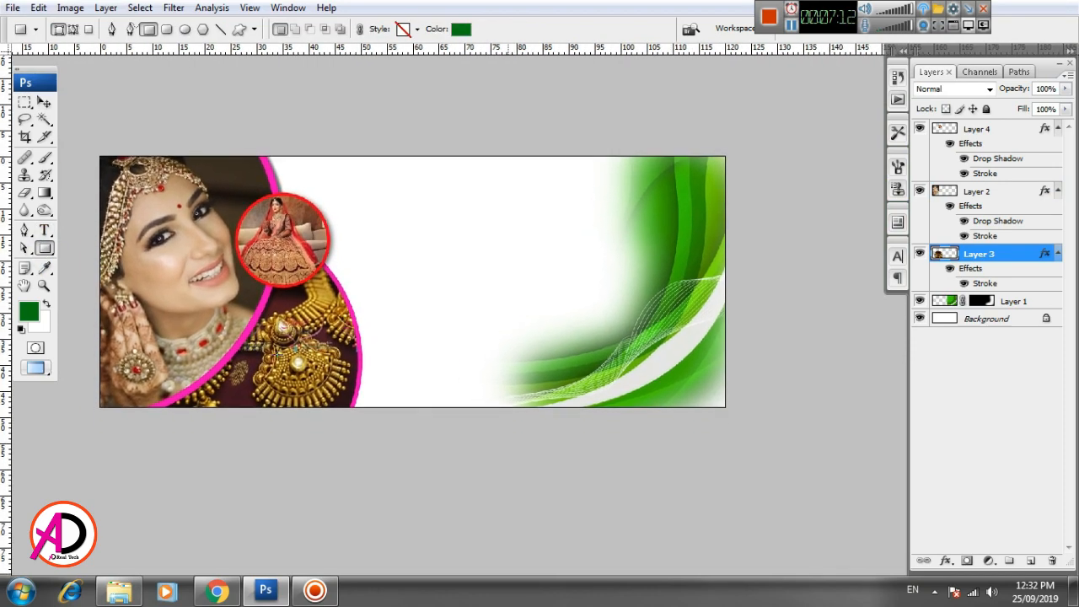
drag(302, 339, 725, 409)
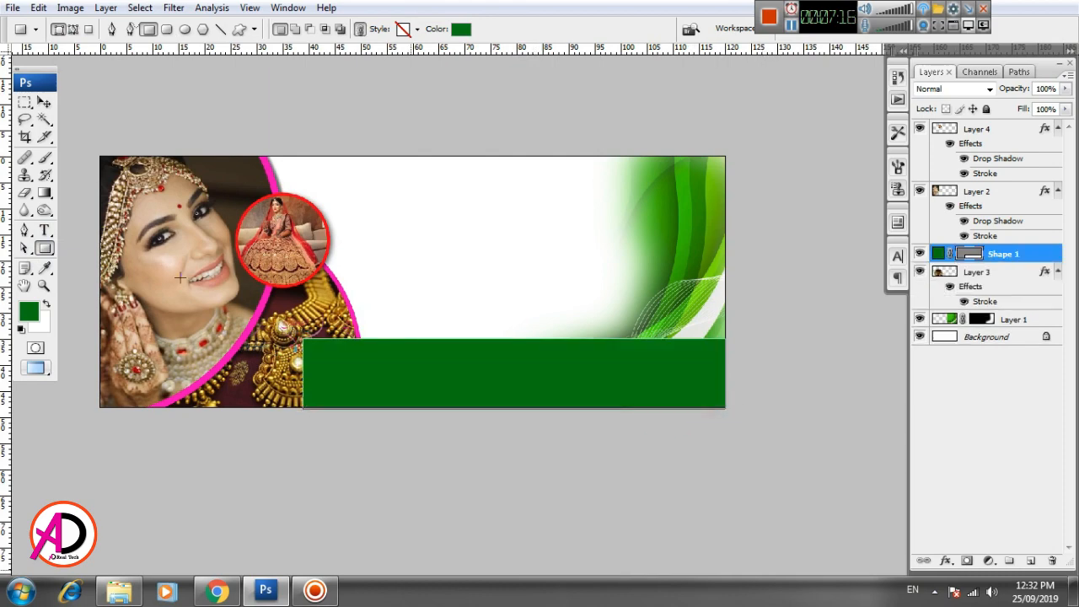
click(44, 102)
click(519, 292)
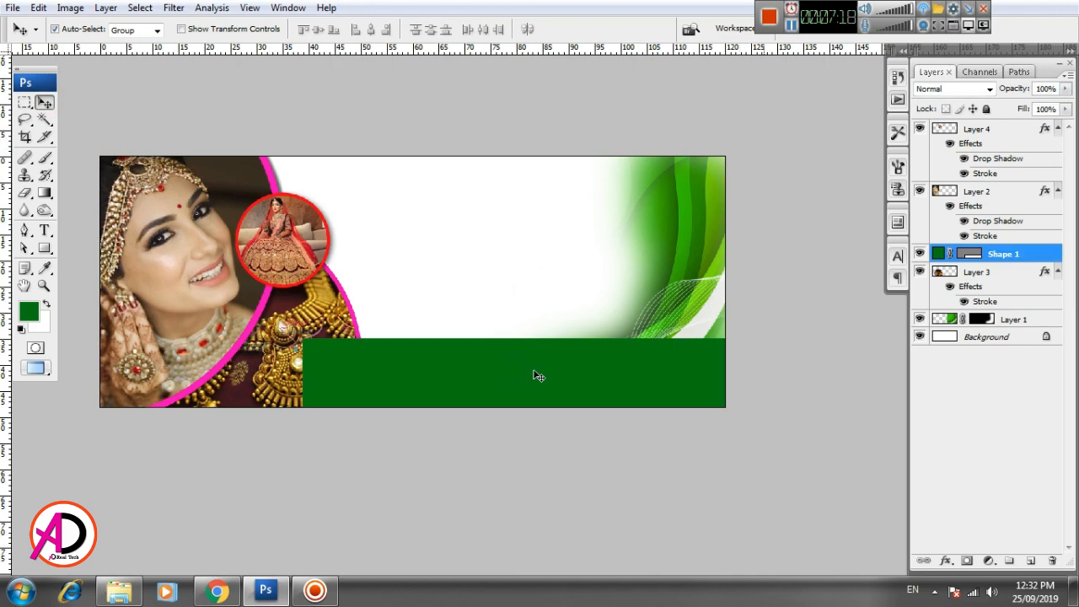
Step: Add an anchor point at the middle of the green rectangle's top edge and raise it to form an arch
scroll(523, 414, up, 4)
mouse_move(627, 431)
mouse_down()
mouse_move(579, 434)
mouse_move(610, 441)
mouse_up()
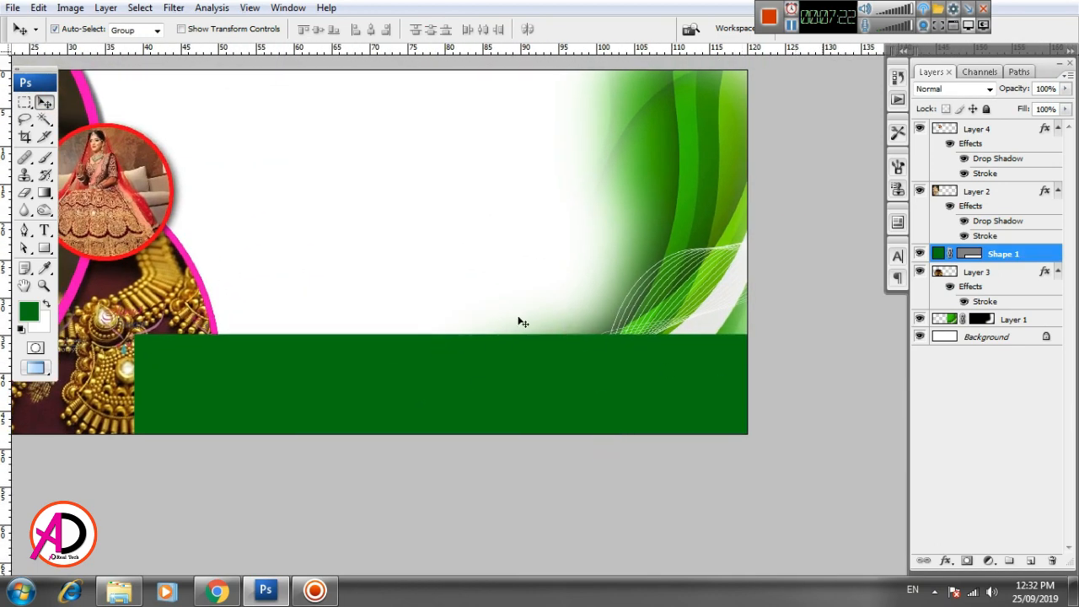
click(25, 248)
click(403, 336)
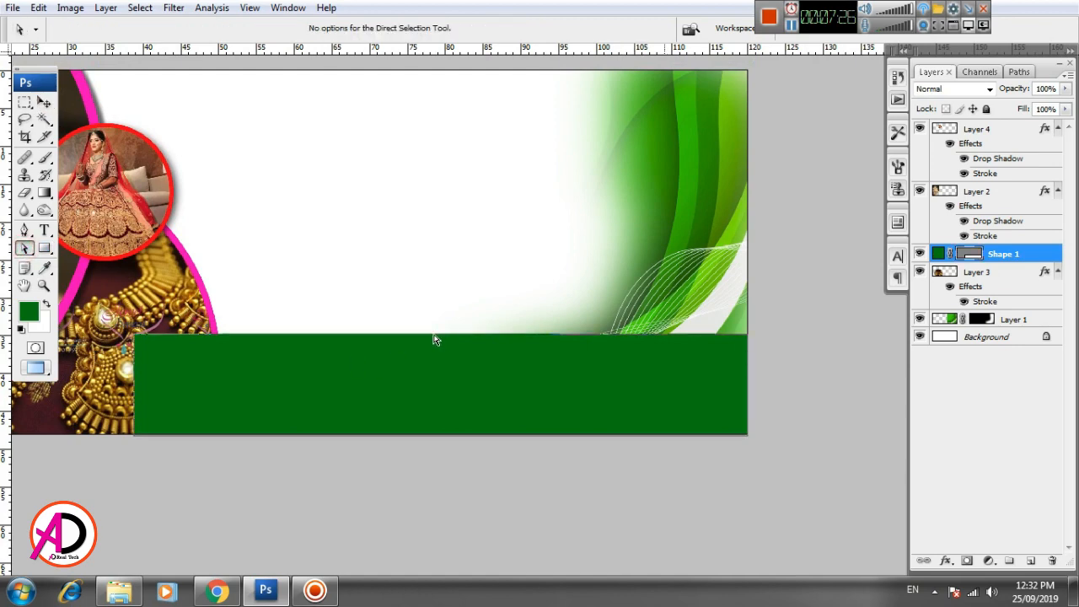
right_click(435, 339)
click(477, 348)
drag(433, 334, 438, 267)
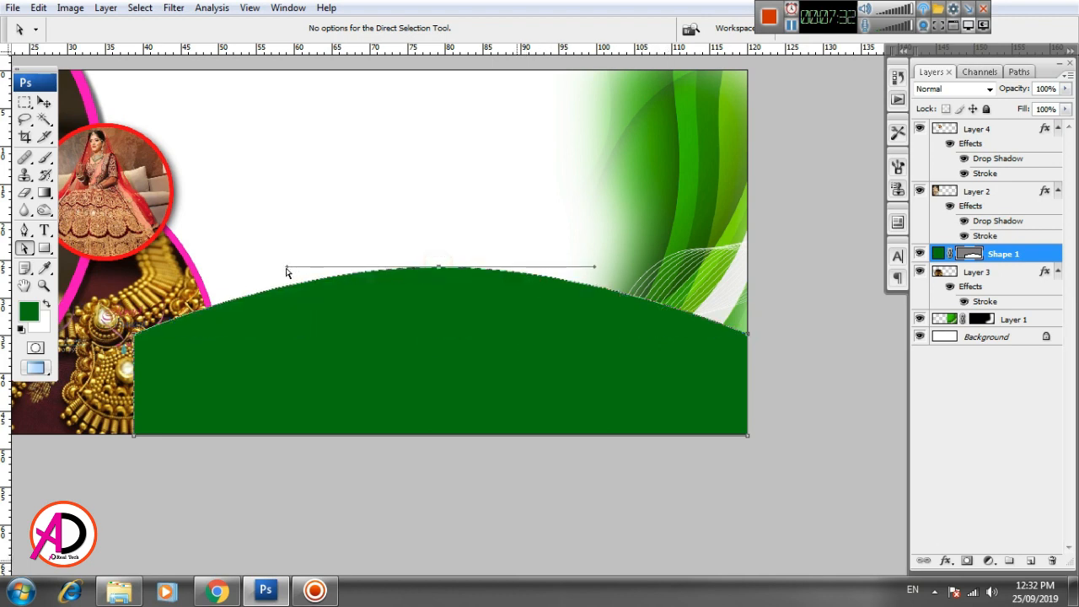
Step: Reshape the arch into a smooth wave dipping beside the necklace and rising toward the right edge, with its middle anchor lowered slightly
drag(286, 268, 299, 361)
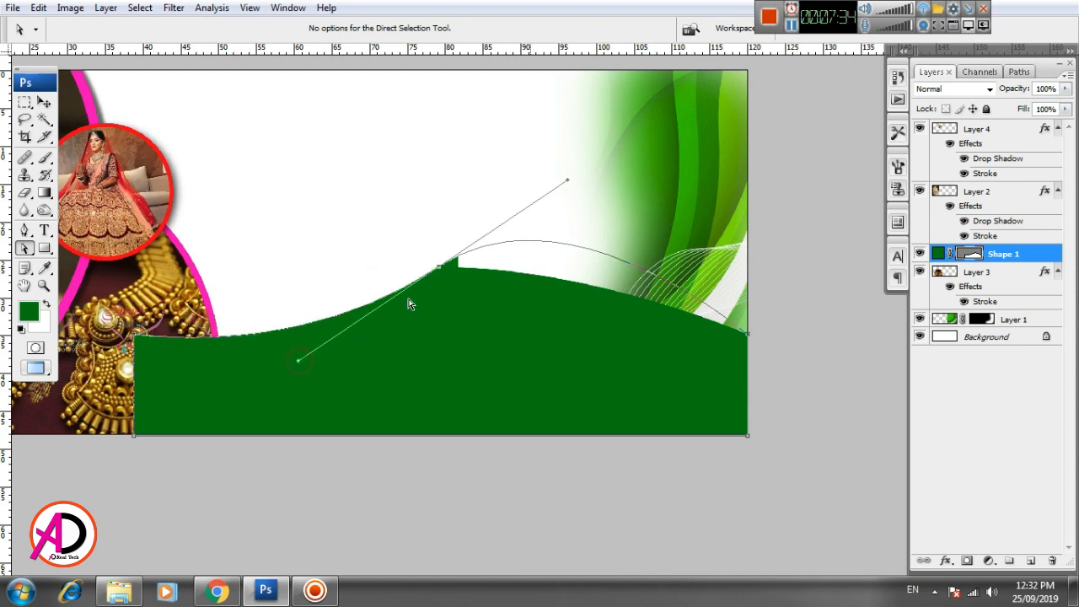
drag(439, 271, 434, 309)
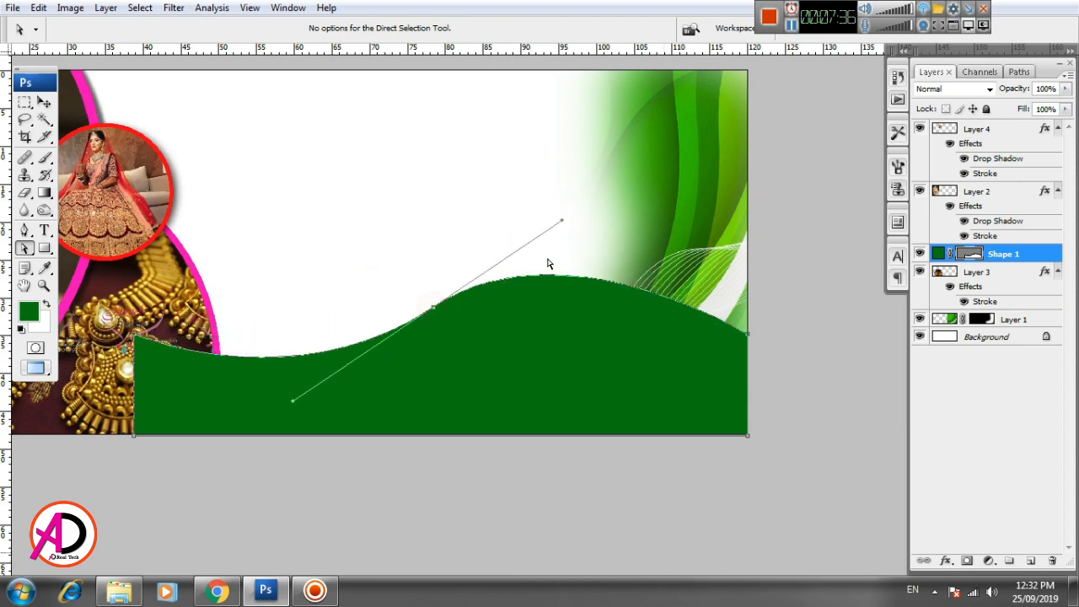
drag(562, 225, 612, 236)
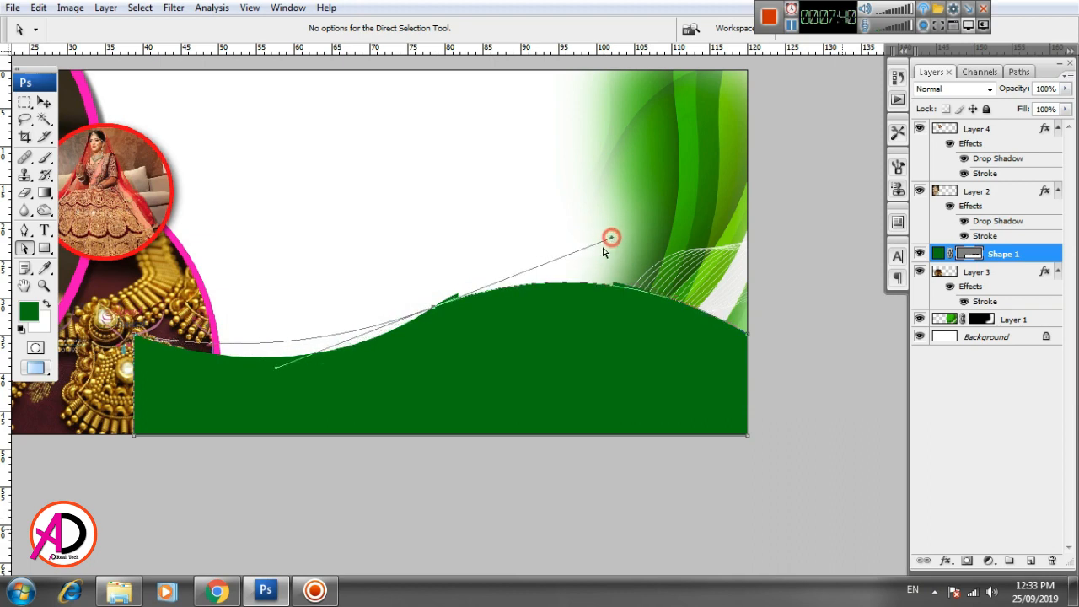
drag(277, 371, 253, 398)
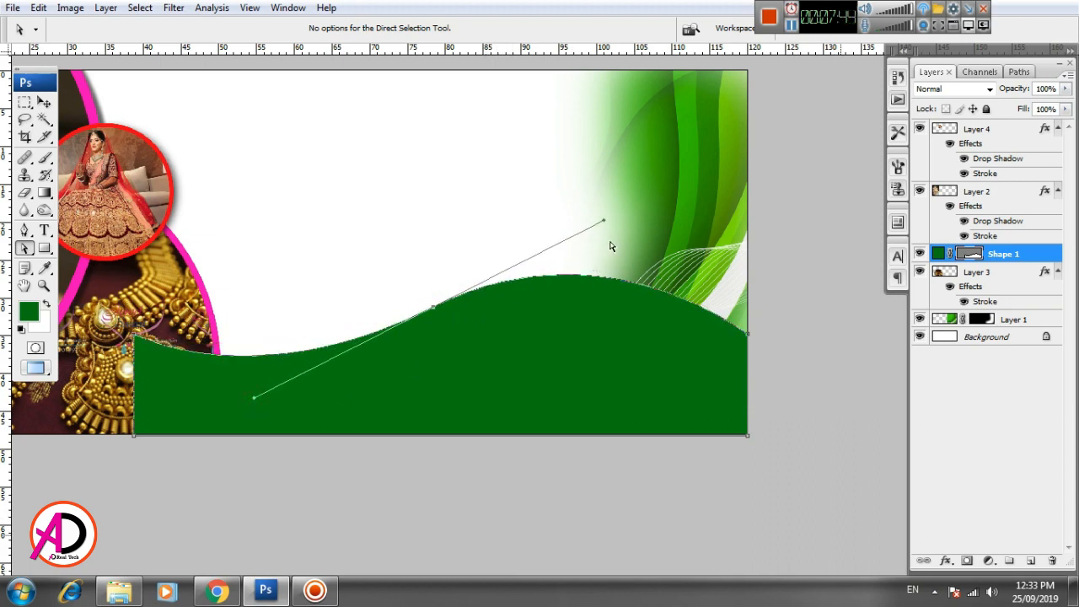
drag(605, 223, 610, 224)
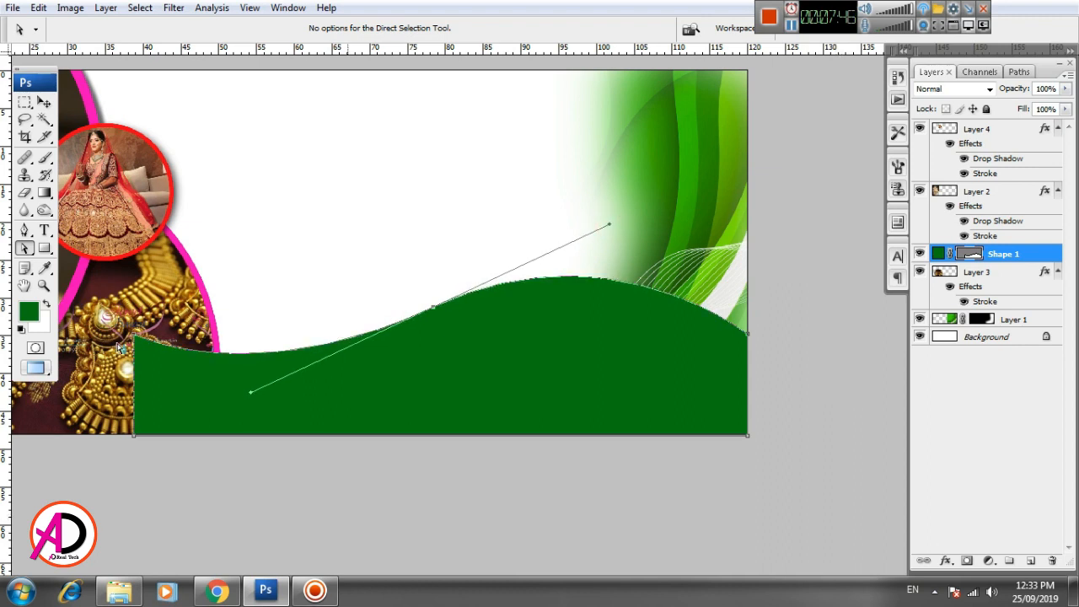
Step: Lower the green wave's anchor beneath the necklace and its middle anchor, adjusting the middle handle for a flatter curve
drag(136, 341, 135, 378)
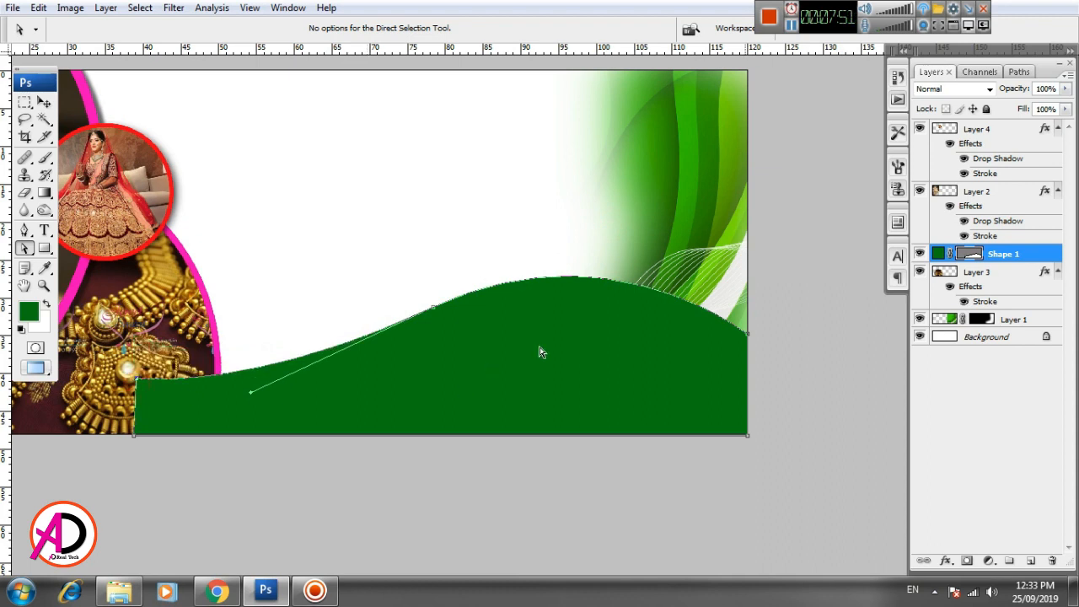
click(433, 311)
drag(612, 228, 620, 231)
drag(433, 310, 432, 335)
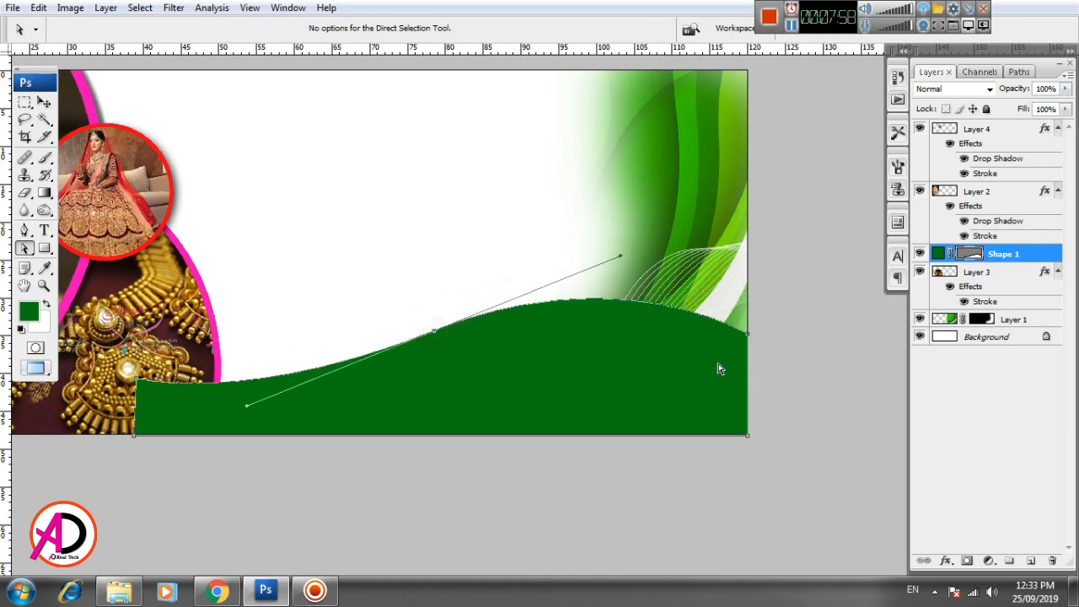
click(803, 367)
scroll(571, 382, down, 3)
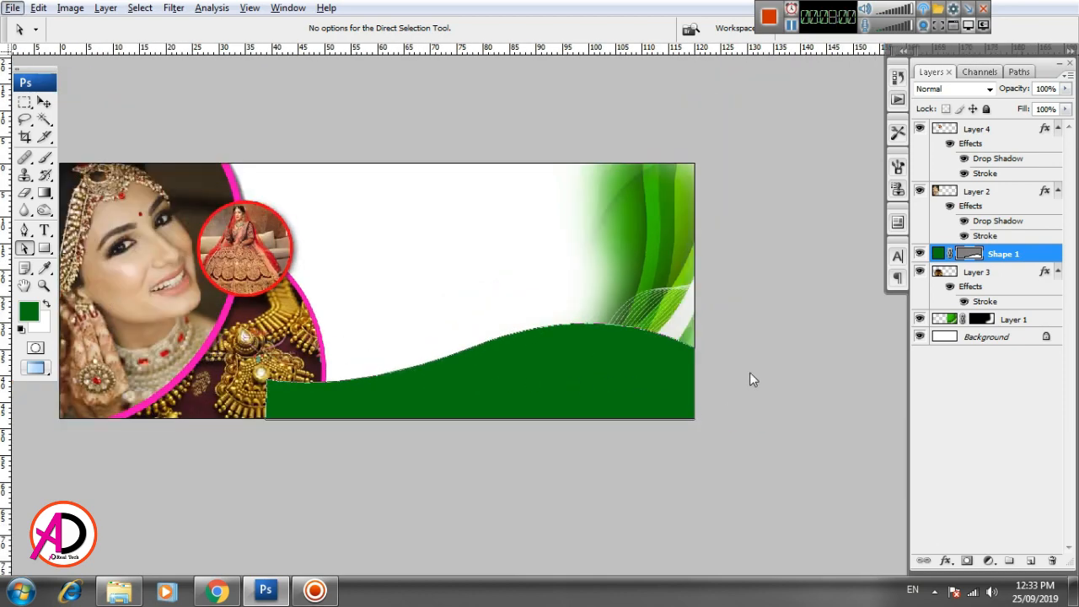
click(467, 242)
click(518, 407)
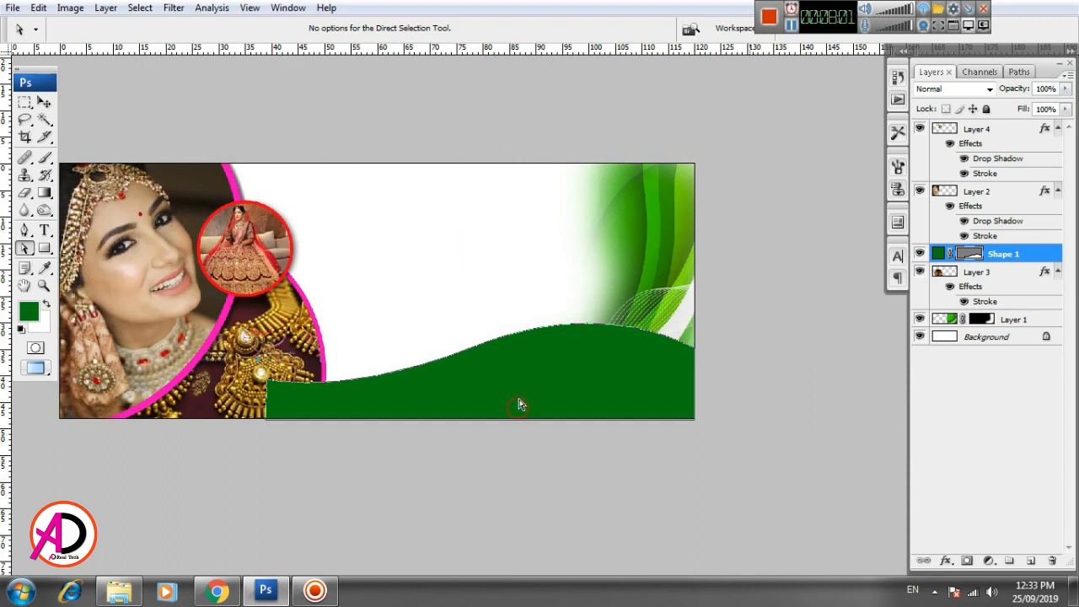
Step: Move the green wave shape's layer below the necklace layer so the band sits behind the picture
click(44, 102)
click(374, 217)
click(489, 356)
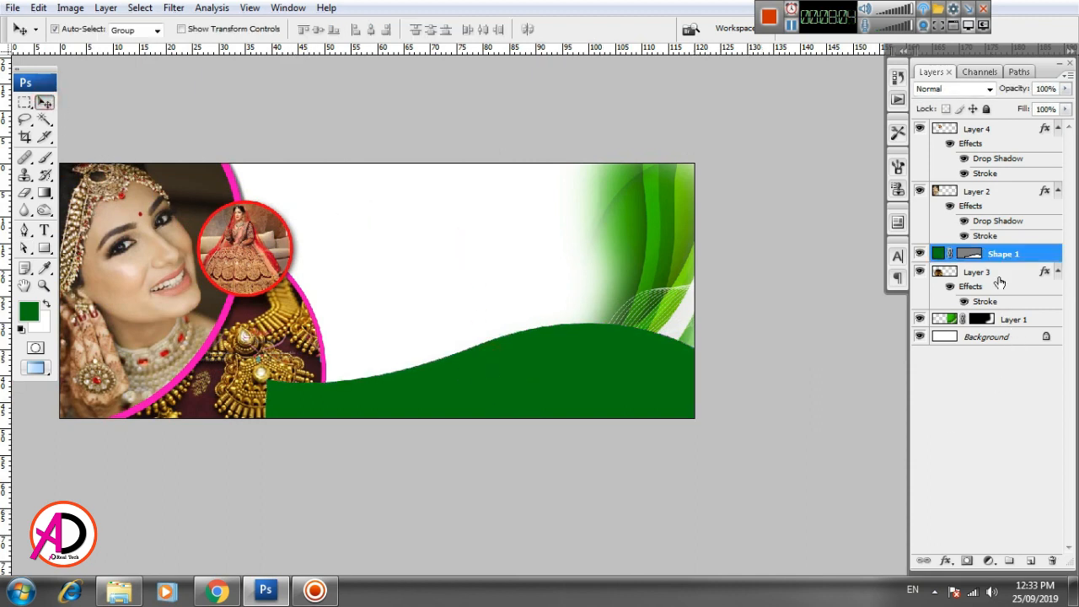
drag(1025, 259, 1020, 304)
click(790, 322)
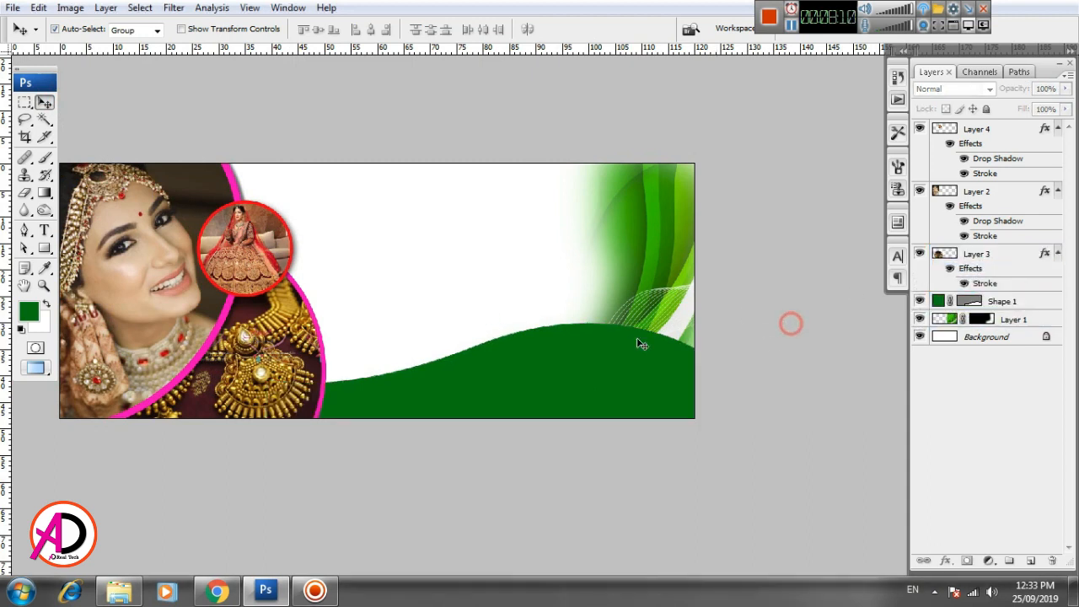
Step: Recolor the wave shape to a neutral mid-grey with 0% saturation and 45% brightness
double_click(939, 301)
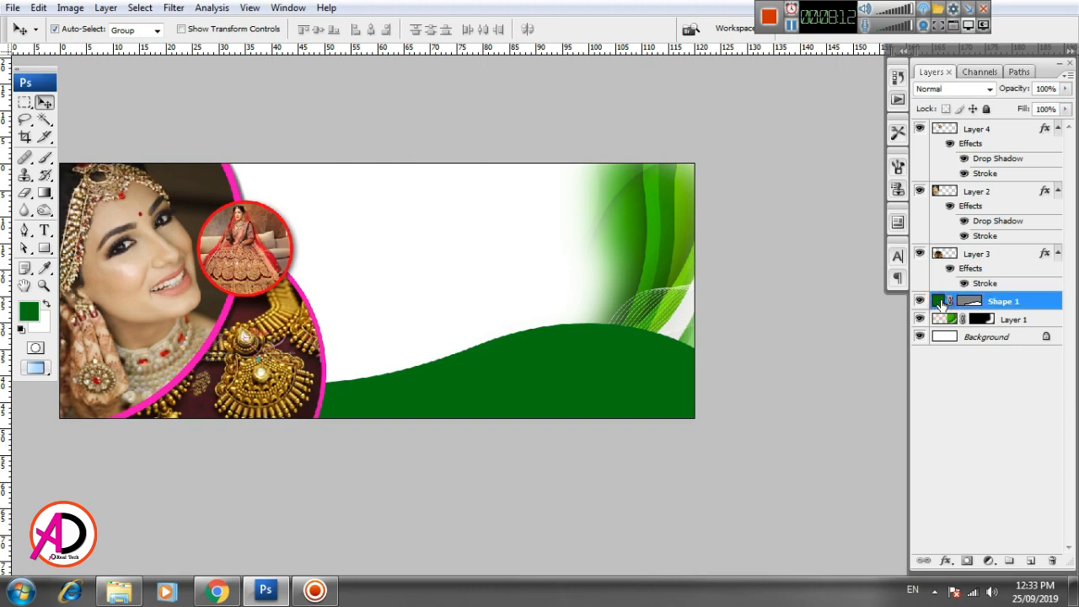
click(612, 337)
click(601, 335)
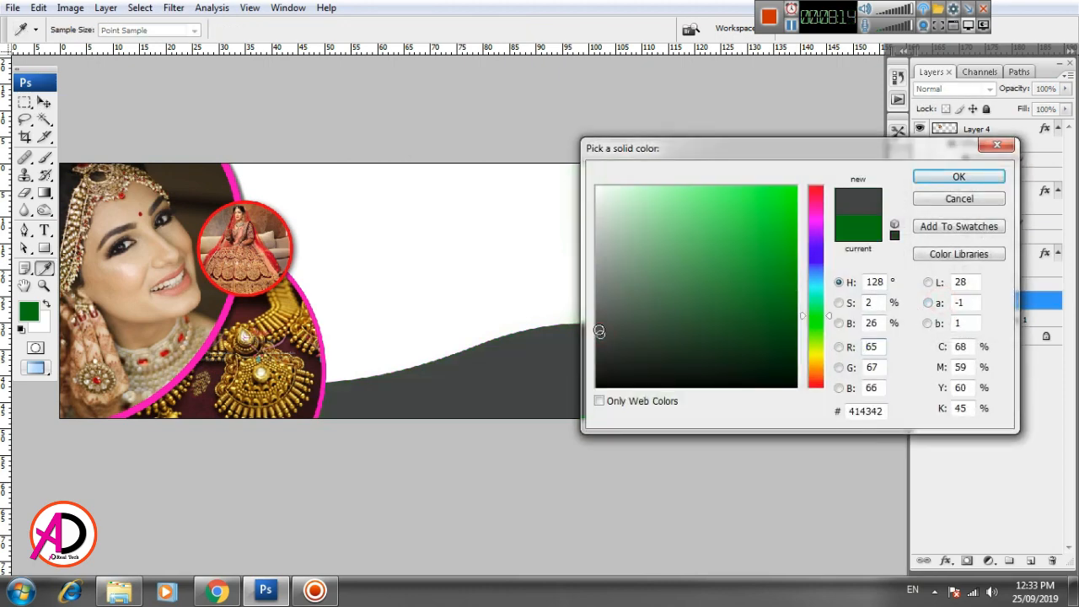
drag(741, 153, 704, 371)
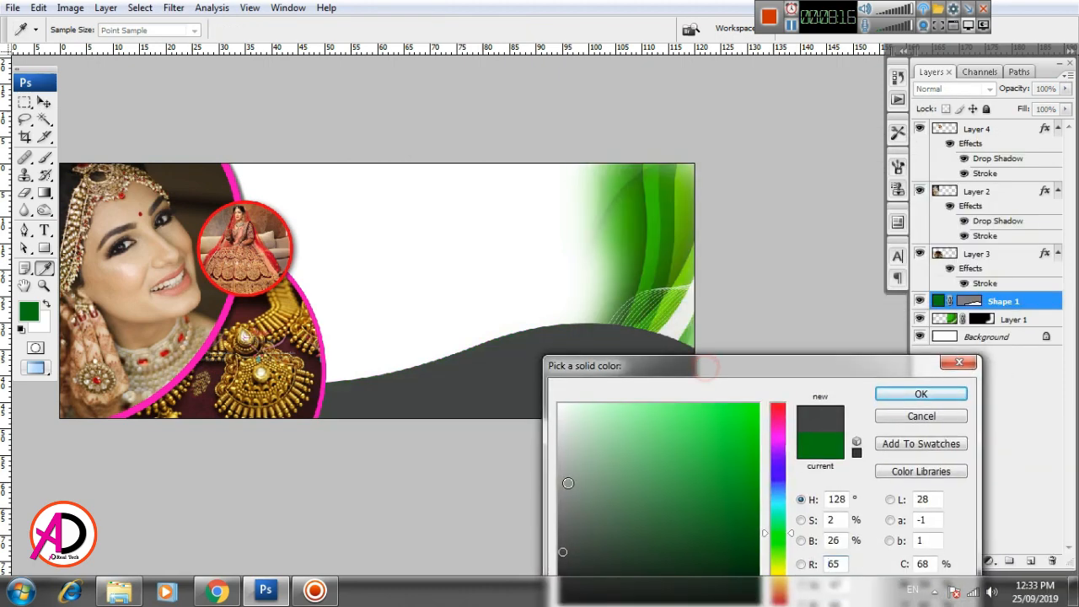
click(558, 514)
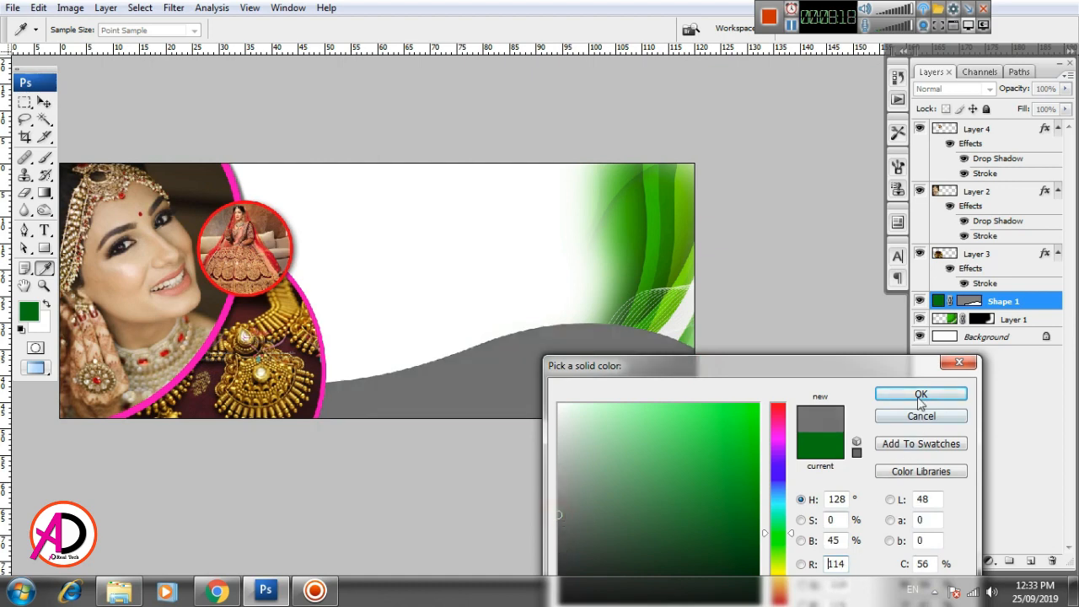
click(921, 395)
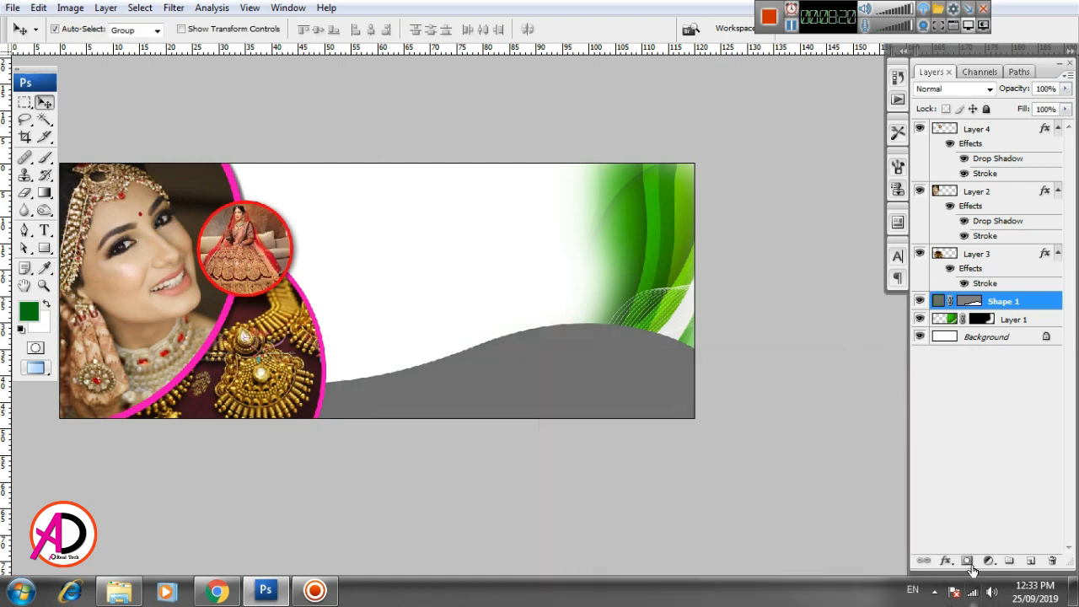
Step: Add a white outside stroke of 38 px to the grey wave shape
click(946, 561)
click(953, 551)
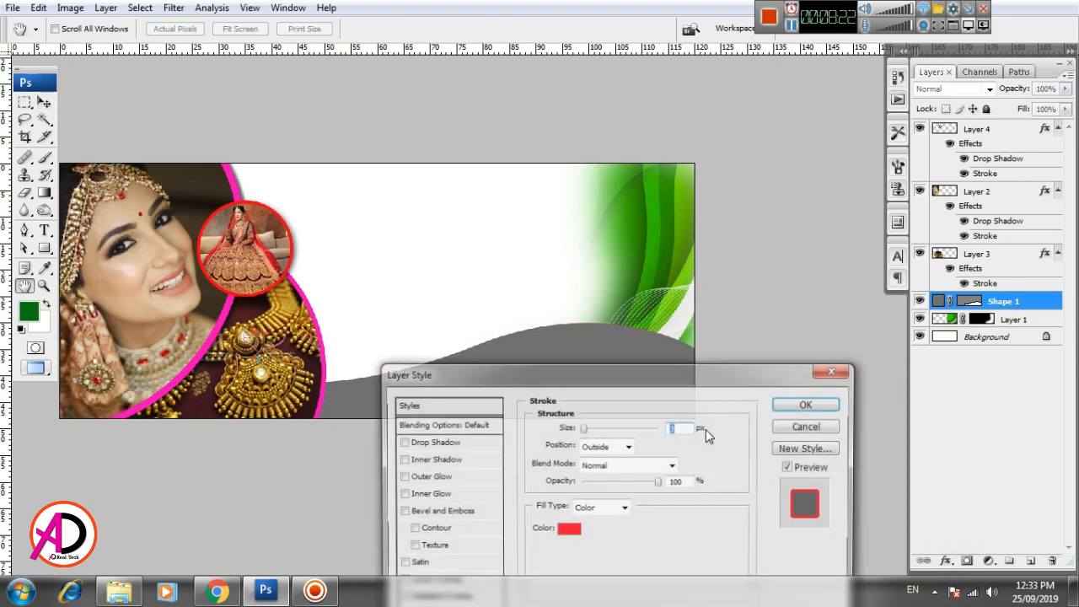
drag(565, 375, 832, 165)
click(861, 319)
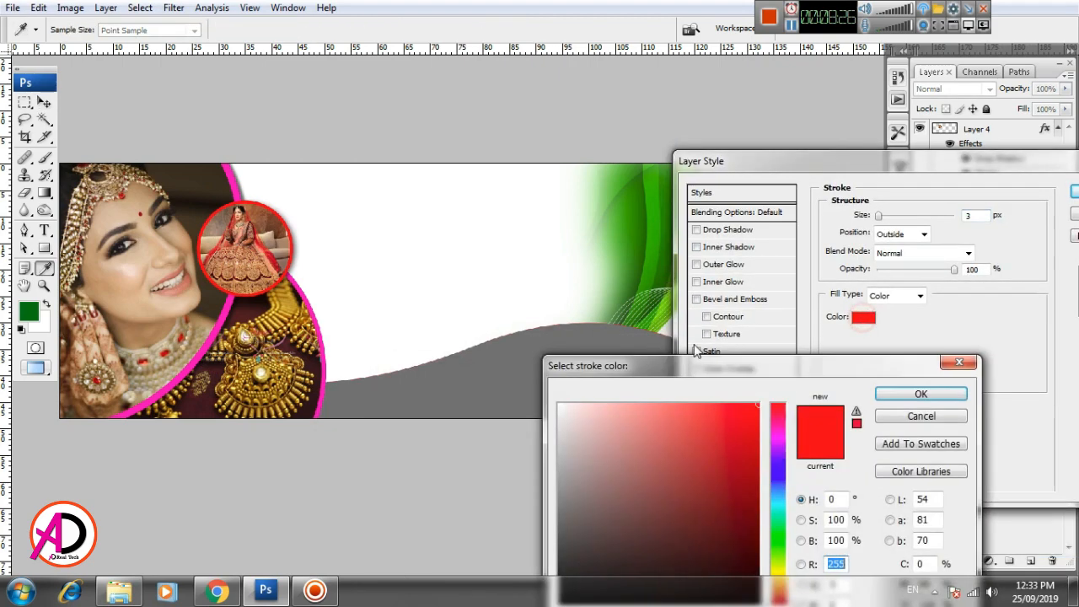
click(559, 405)
click(922, 394)
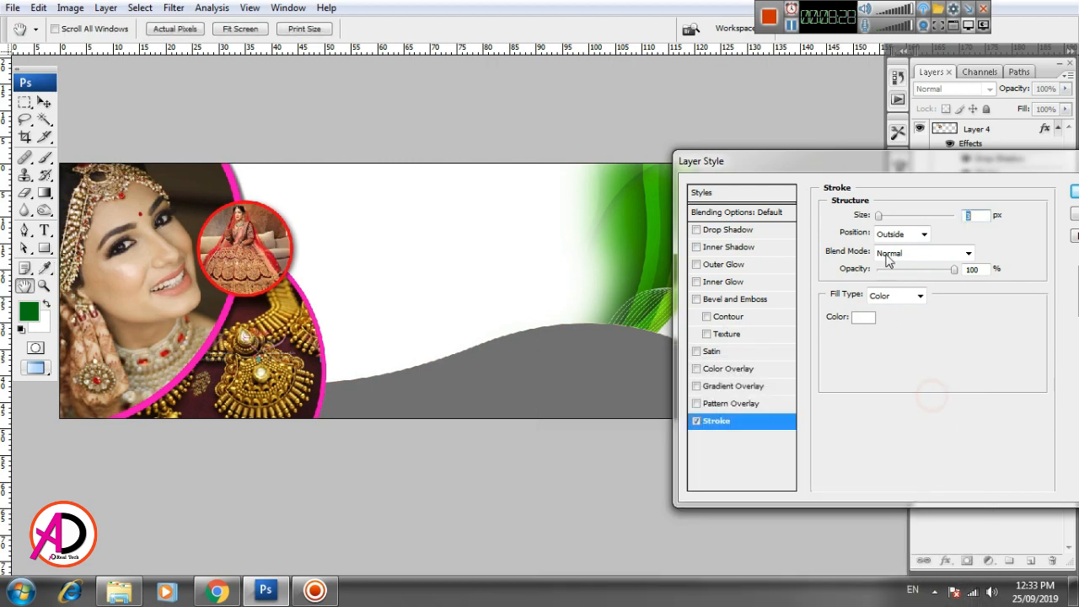
drag(879, 217, 892, 214)
drag(905, 164, 861, 162)
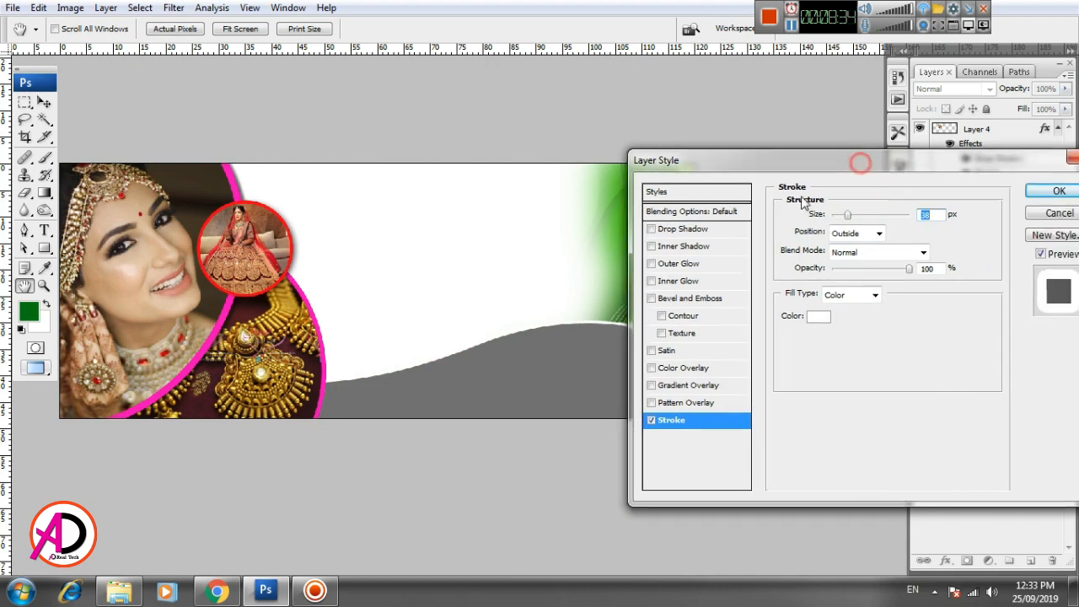
Step: Add a drop shadow to the grey wave with 76% opacity, 164° angle, 5 px distance, 84% spread and 125 px size
click(695, 231)
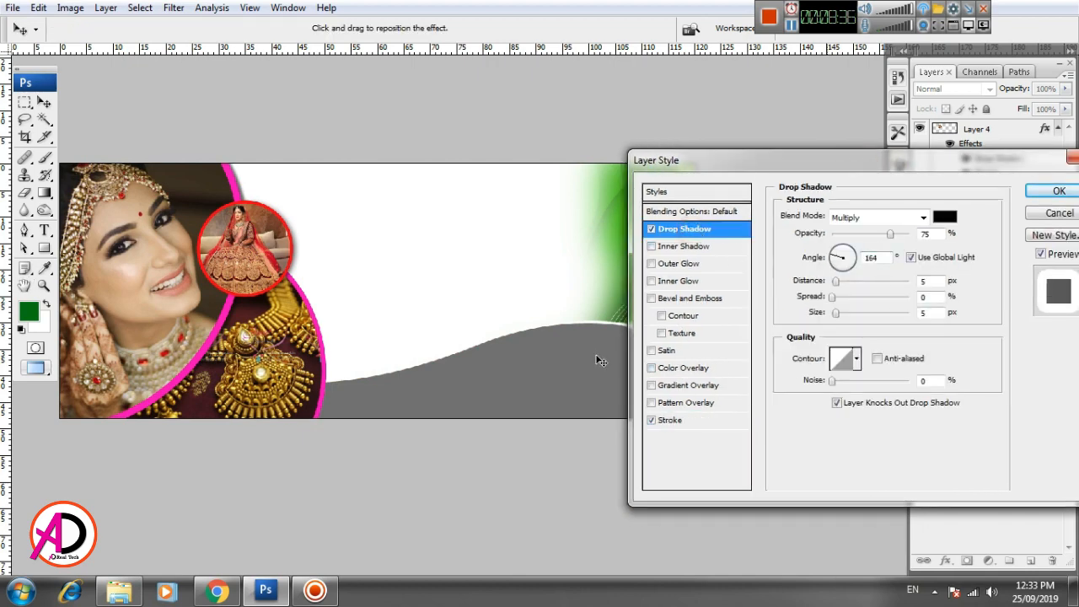
drag(837, 313, 897, 297)
mouse_move(837, 281)
mouse_down()
mouse_move(848, 281)
mouse_move(835, 282)
mouse_up()
drag(890, 235, 893, 238)
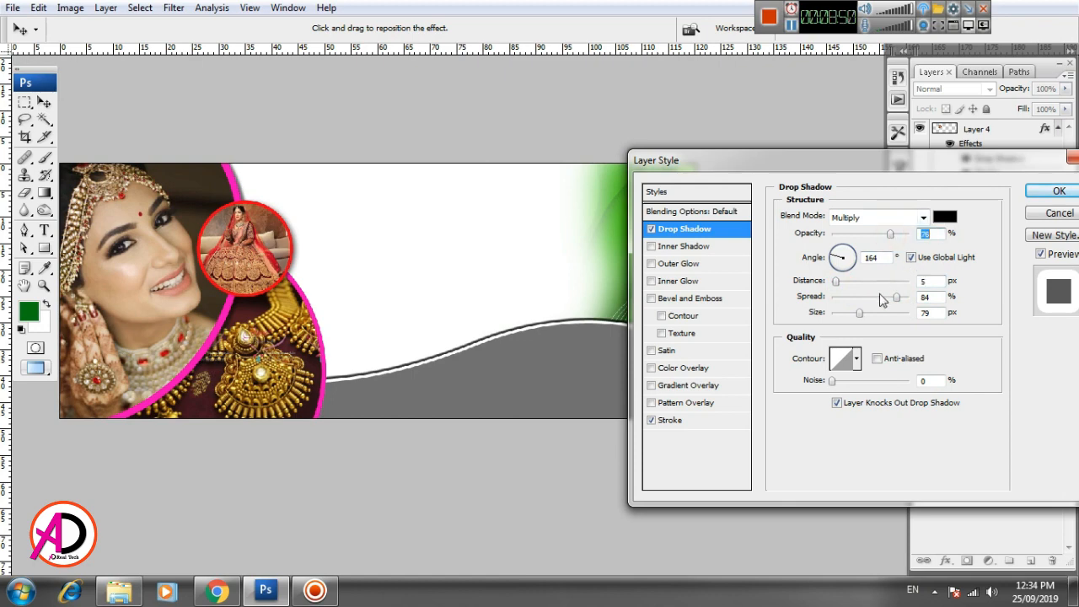
drag(865, 317, 874, 314)
drag(886, 179, 632, 332)
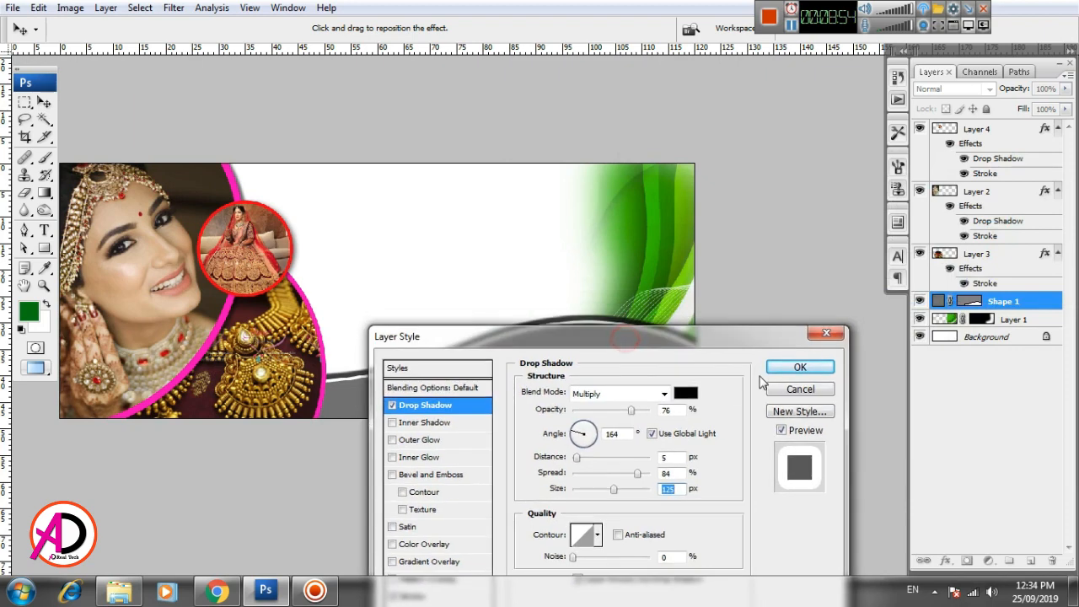
click(797, 364)
scroll(819, 374, down, 2)
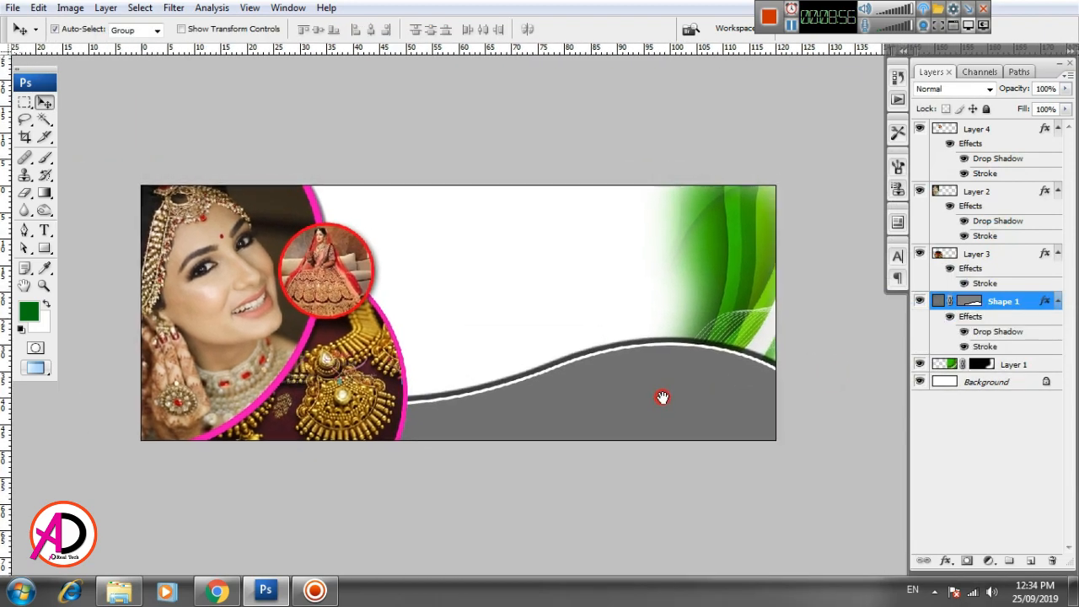
scroll(652, 402, up, 3)
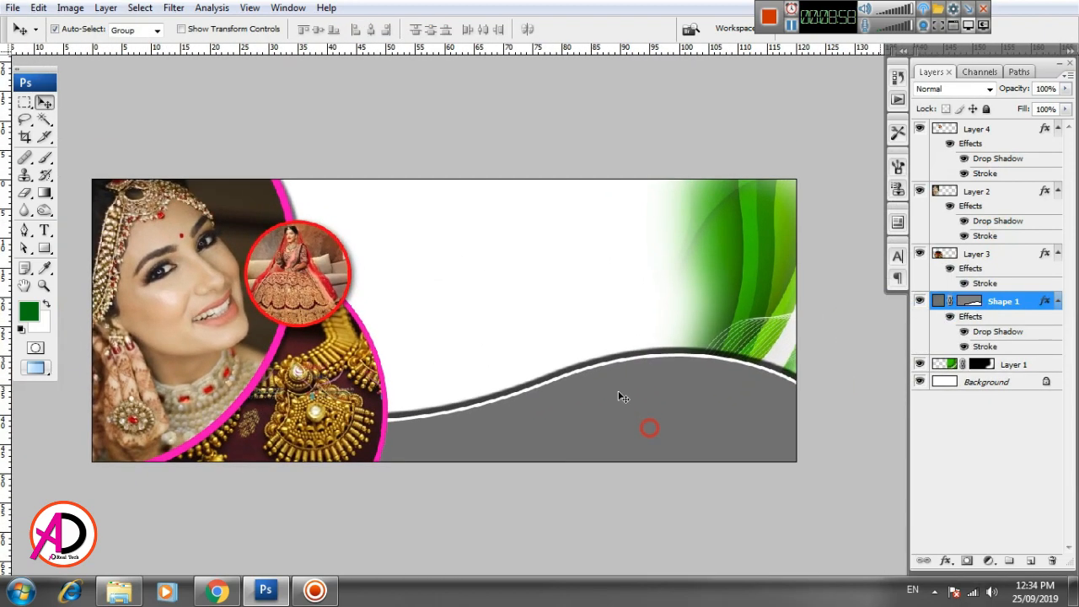
Step: Try to shift the green wave background picture toward the middle of the banner
click(726, 326)
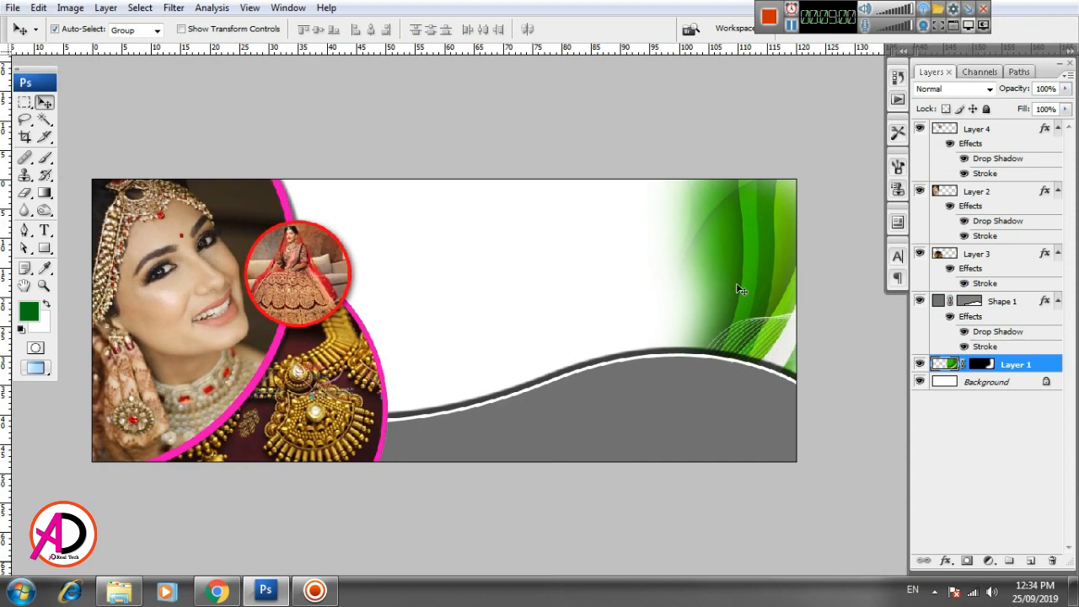
drag(734, 281, 650, 276)
key(ctrl+z)
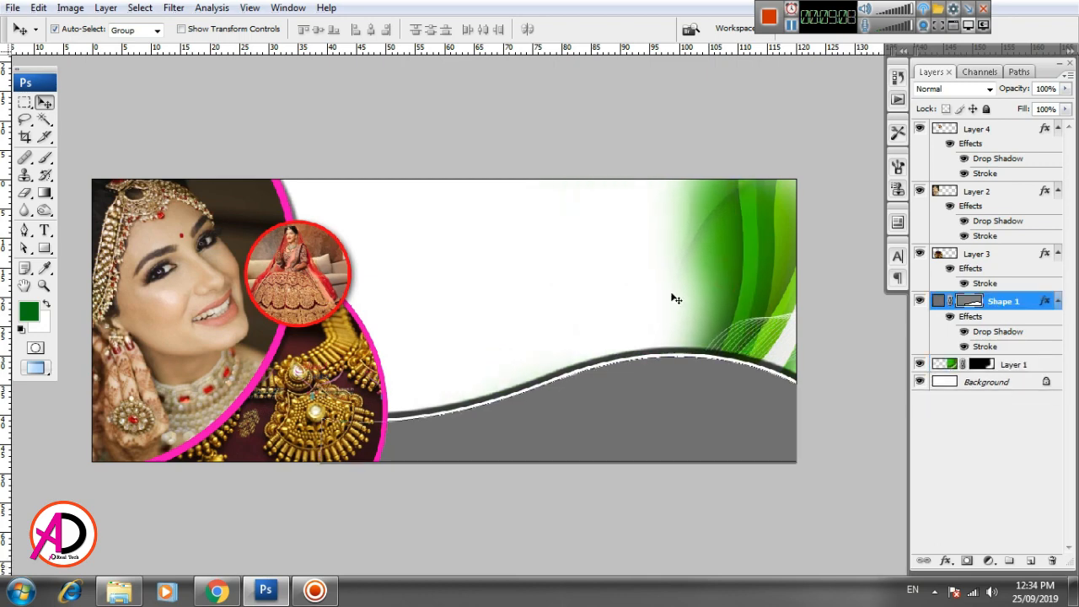
click(525, 259)
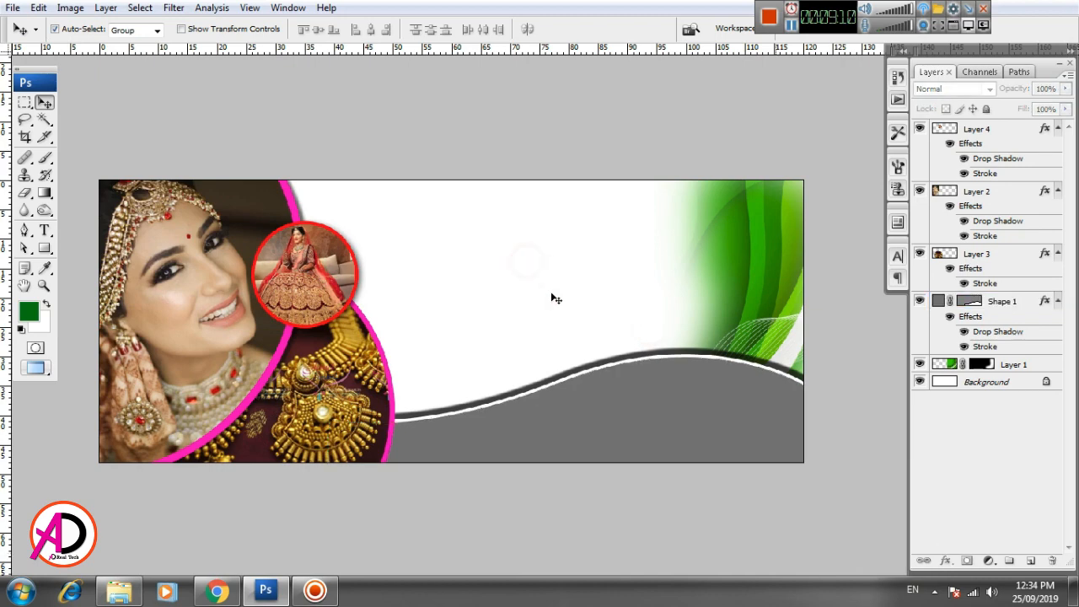
click(989, 388)
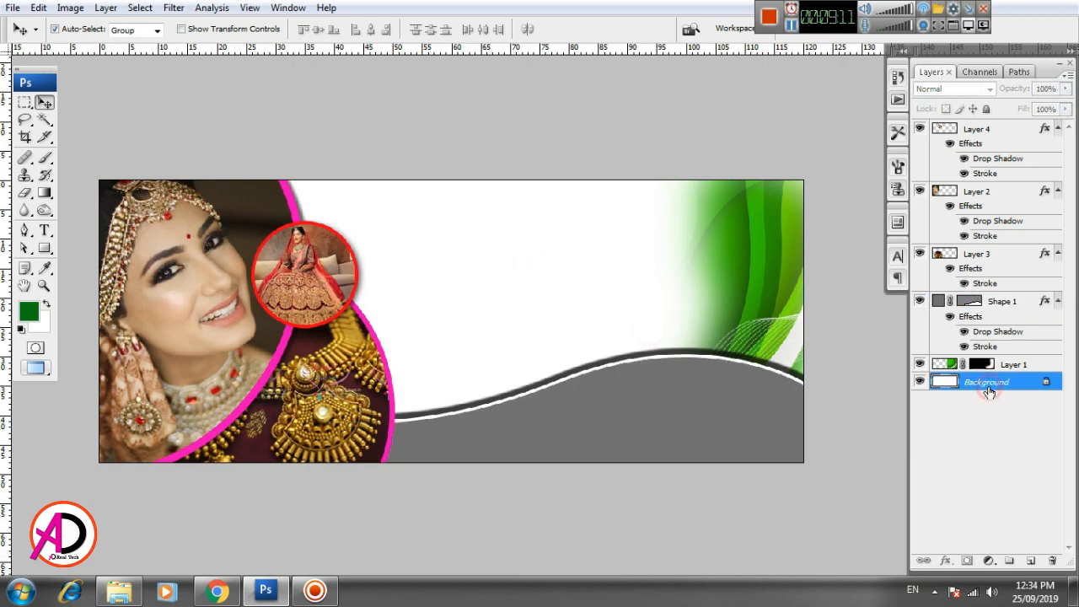
click(987, 561)
click(947, 264)
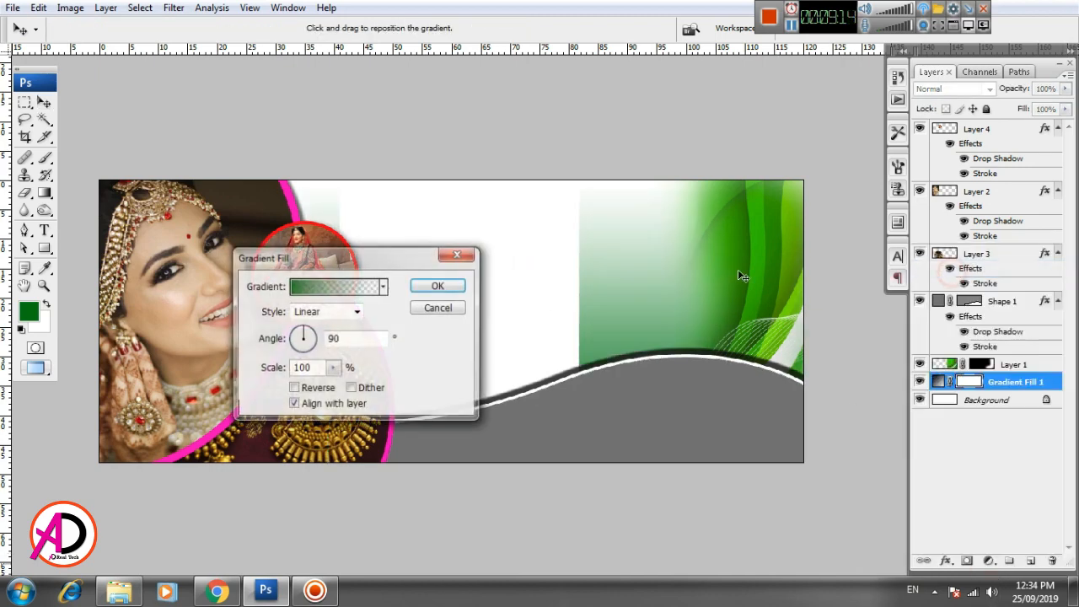
drag(383, 255, 760, 281)
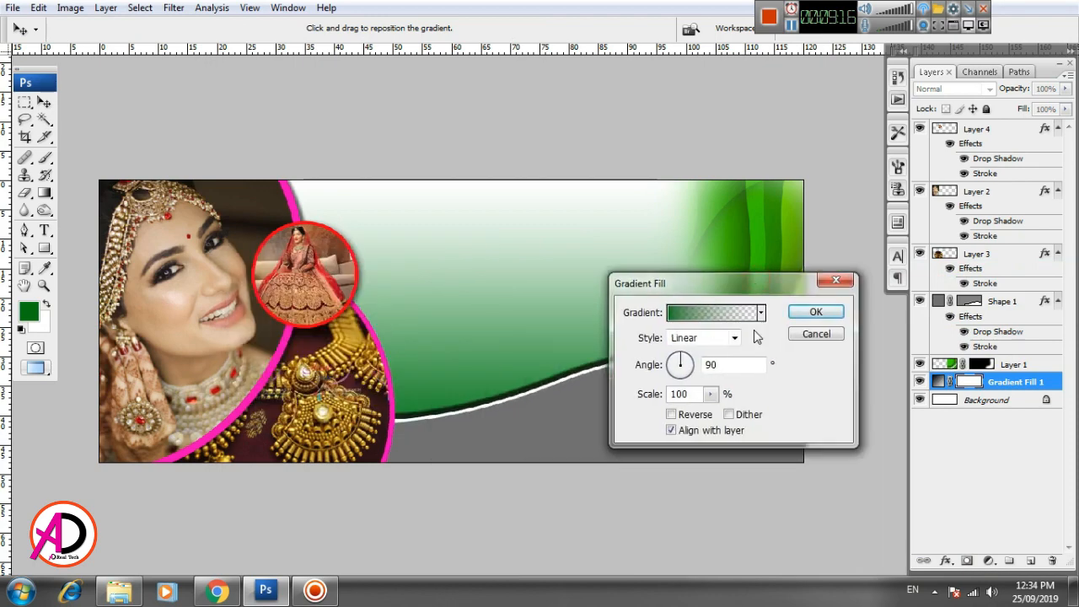
click(760, 313)
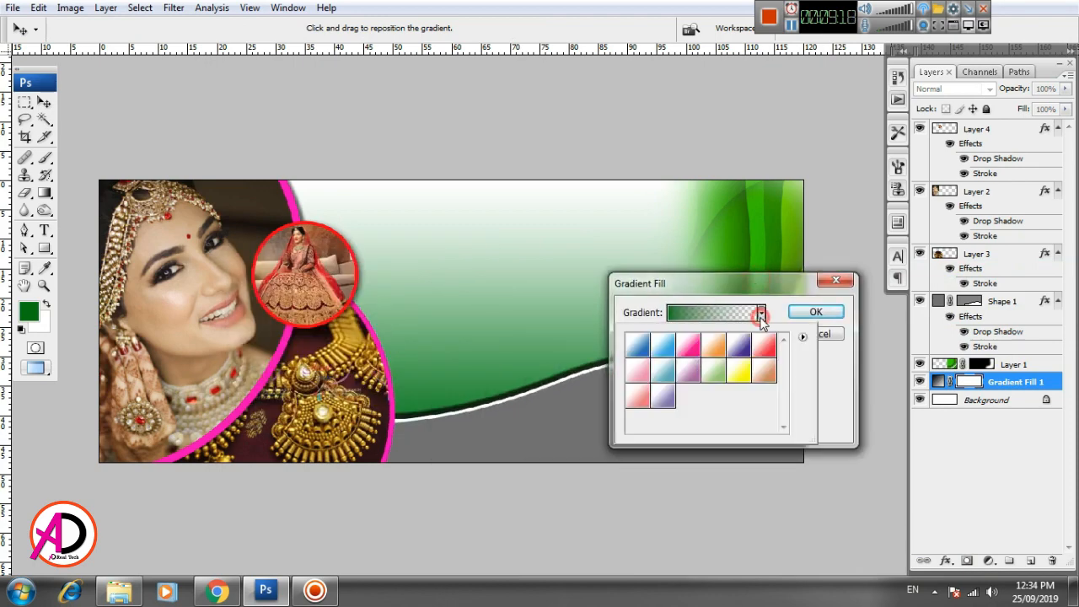
click(714, 371)
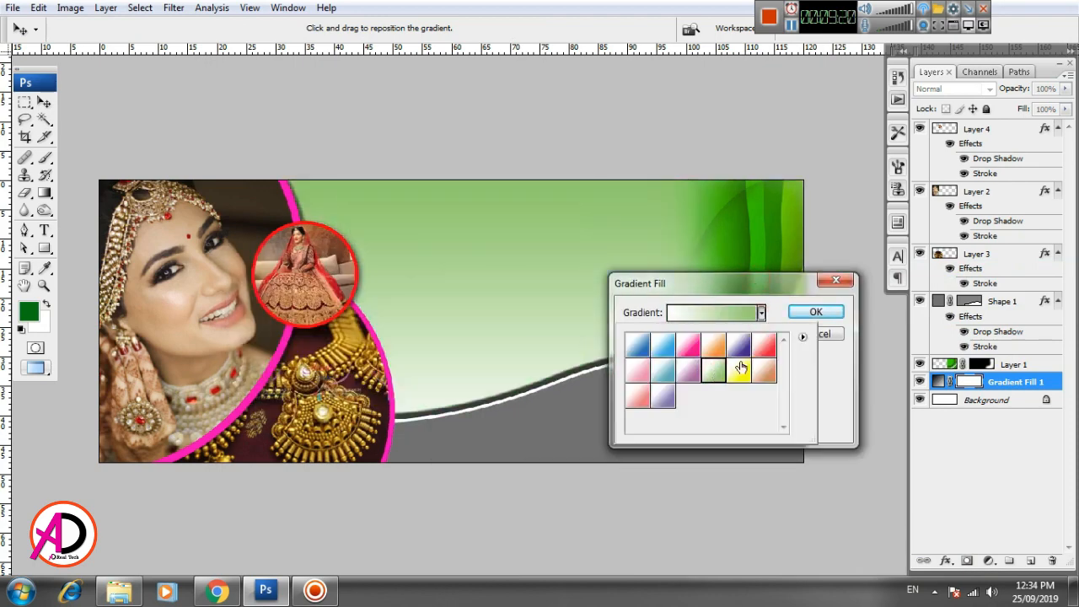
click(836, 354)
click(815, 334)
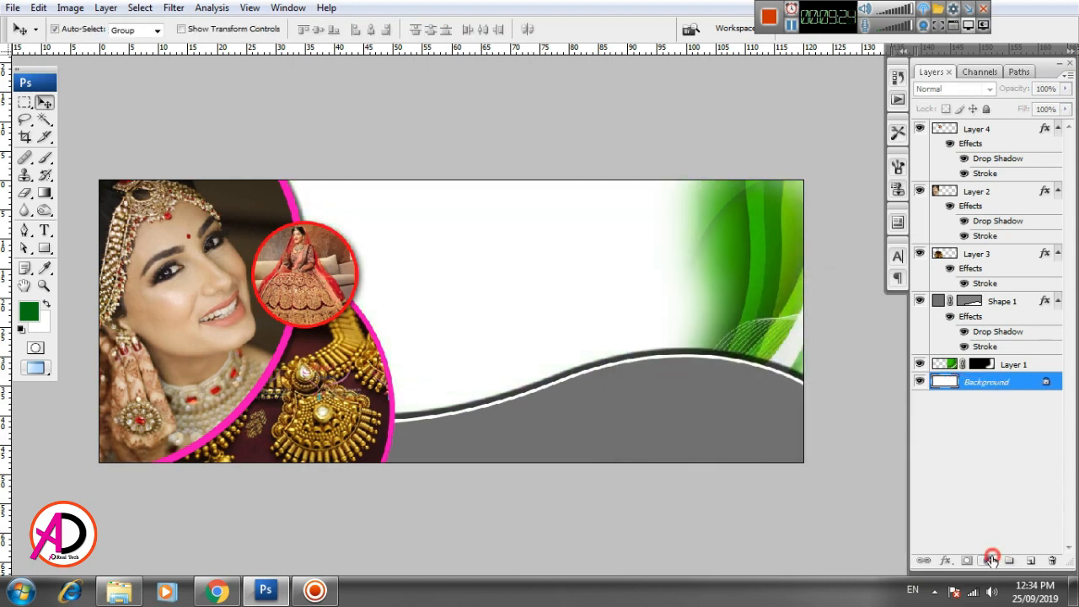
Step: Add a linear gradient fill layer above the Background, using the green-to-transparent gradient at a 0° angle
click(989, 561)
click(969, 265)
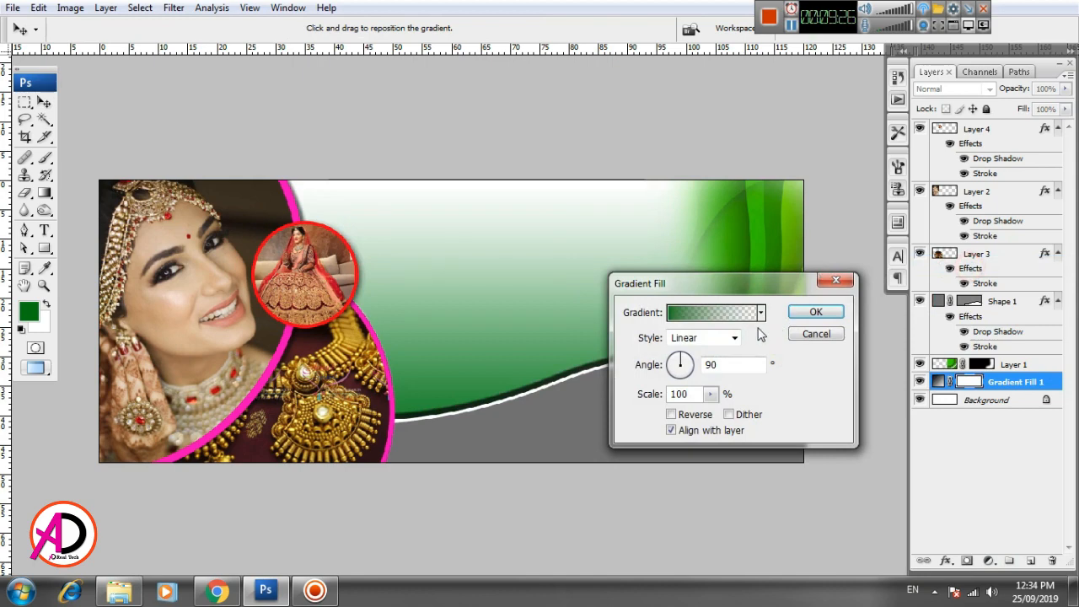
mouse_move(682, 358)
mouse_down()
mouse_move(671, 372)
mouse_move(693, 359)
mouse_move(697, 372)
mouse_up()
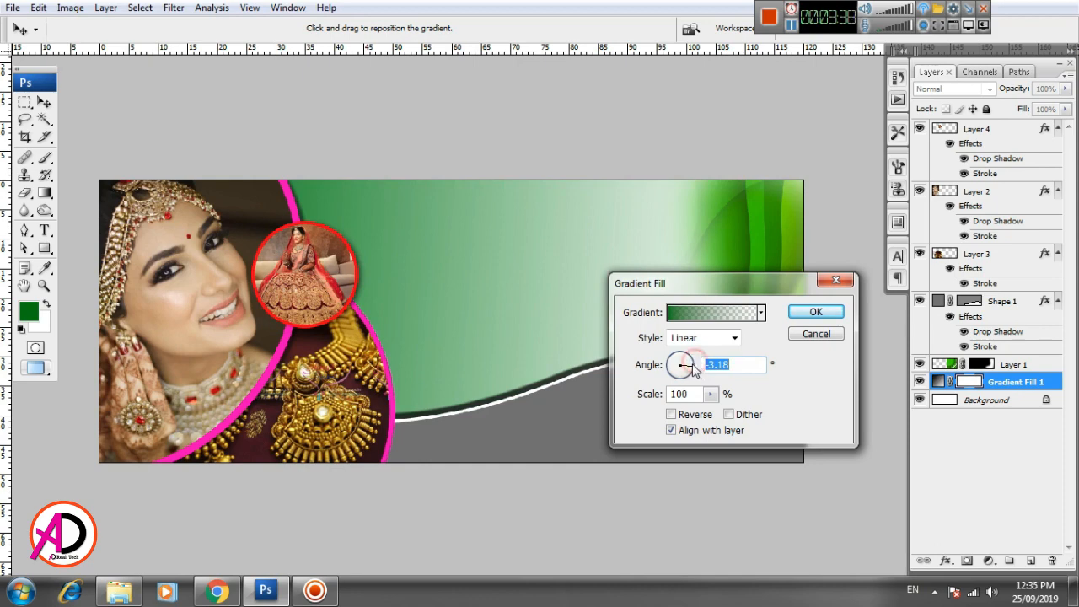
drag(692, 372, 693, 364)
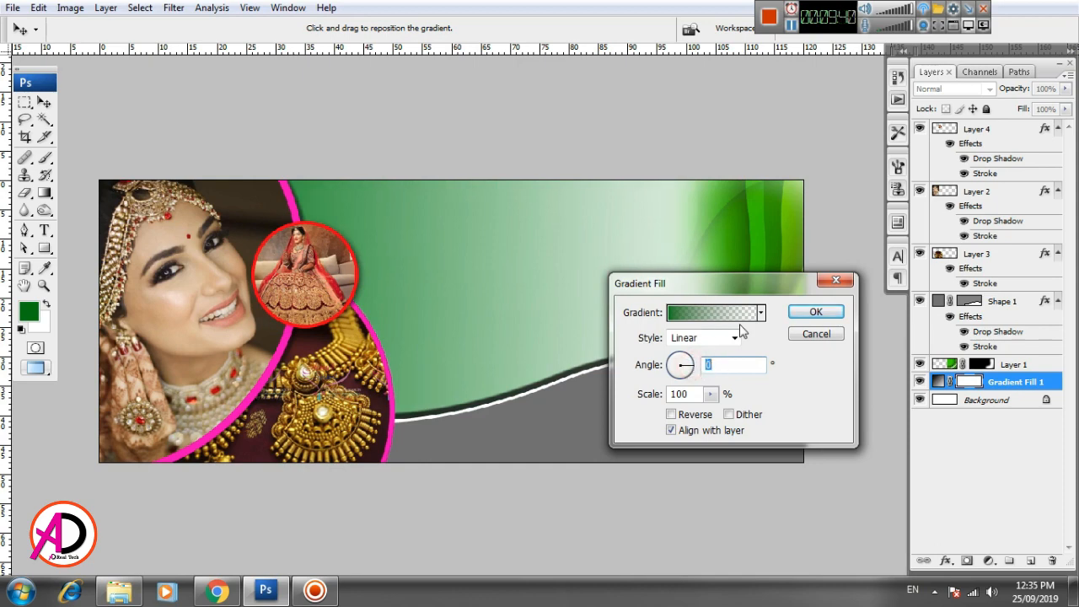
Step: Adjust the gradient's stops so the green fades to transparent near the banner's middle, and apply the gradient fill
click(720, 319)
drag(341, 297, 956, 217)
drag(1030, 478, 845, 480)
drag(742, 479, 666, 492)
drag(1030, 439, 903, 440)
click(1016, 240)
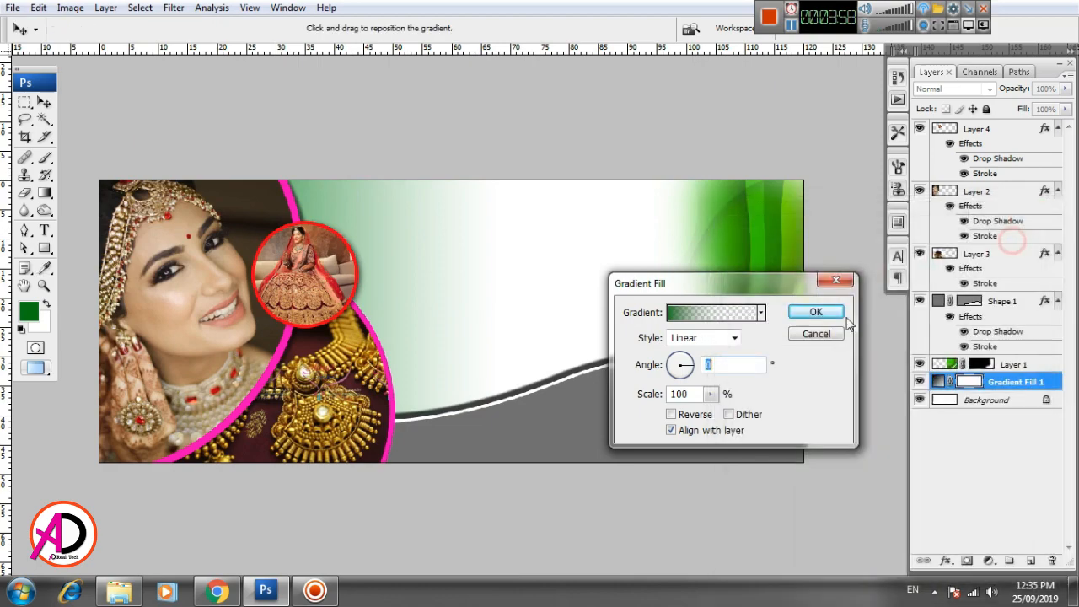
click(816, 312)
key(ctrl+plus)
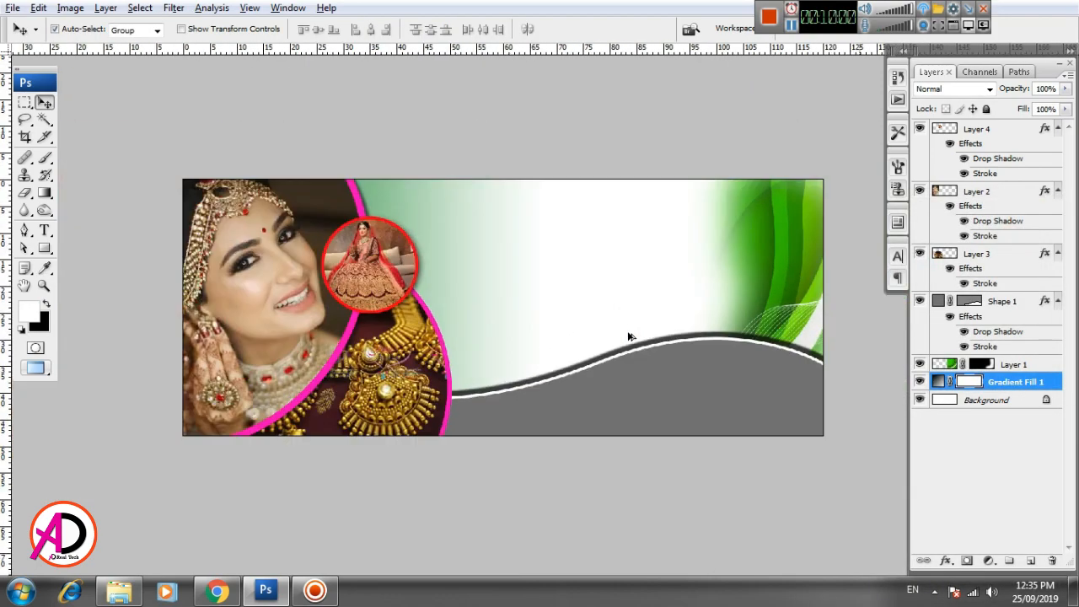
drag(630, 348, 631, 378)
key(alt+space)
key(ctrl+z)
click(601, 384)
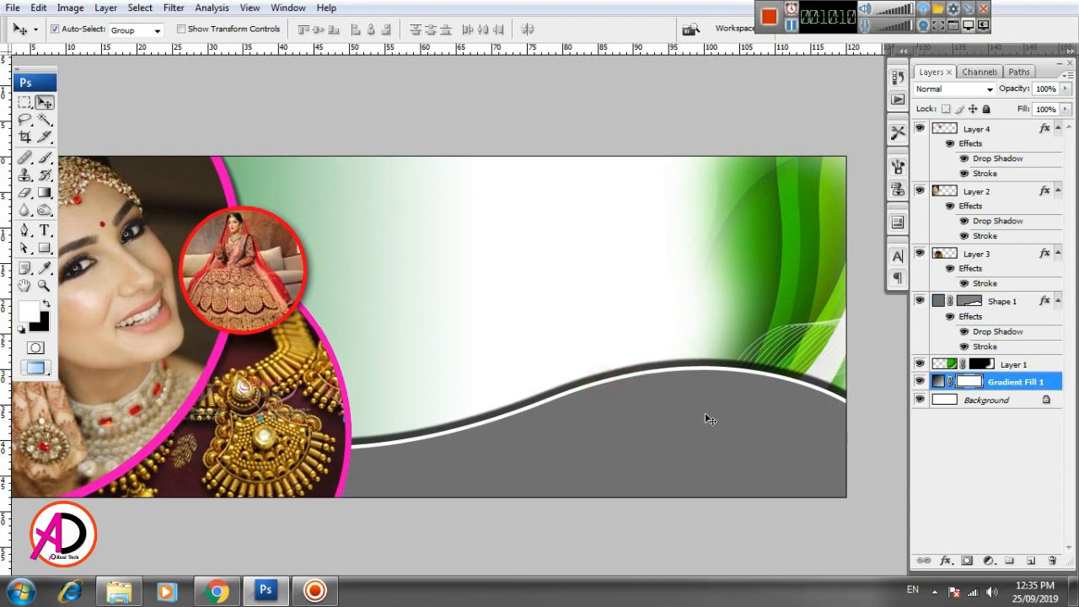
Step: Merge the gradient fill layer down into the Background layer
drag(646, 417, 661, 404)
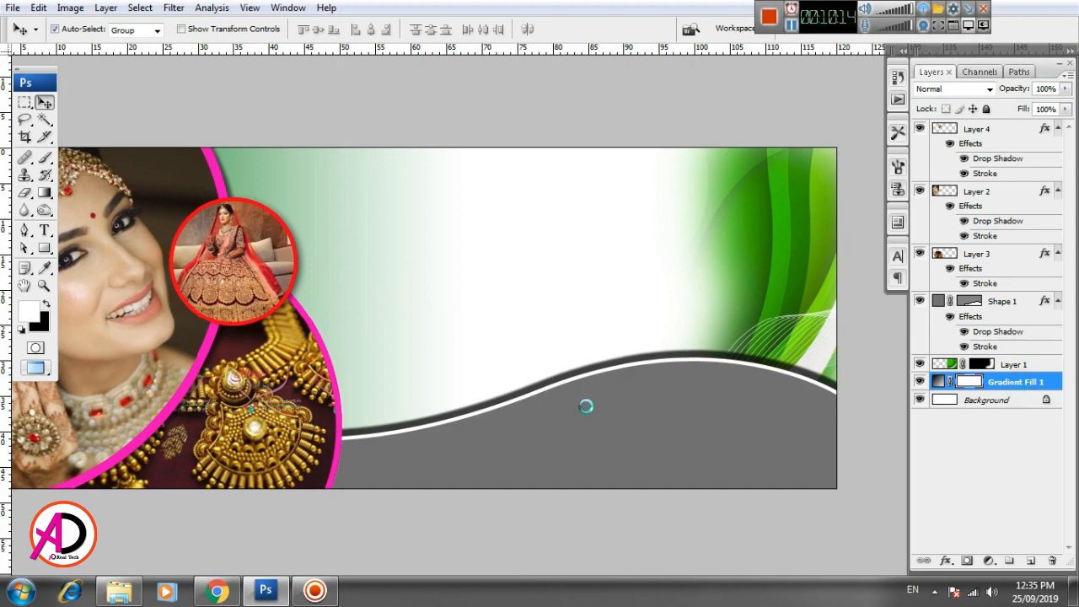
key(ctrl+e)
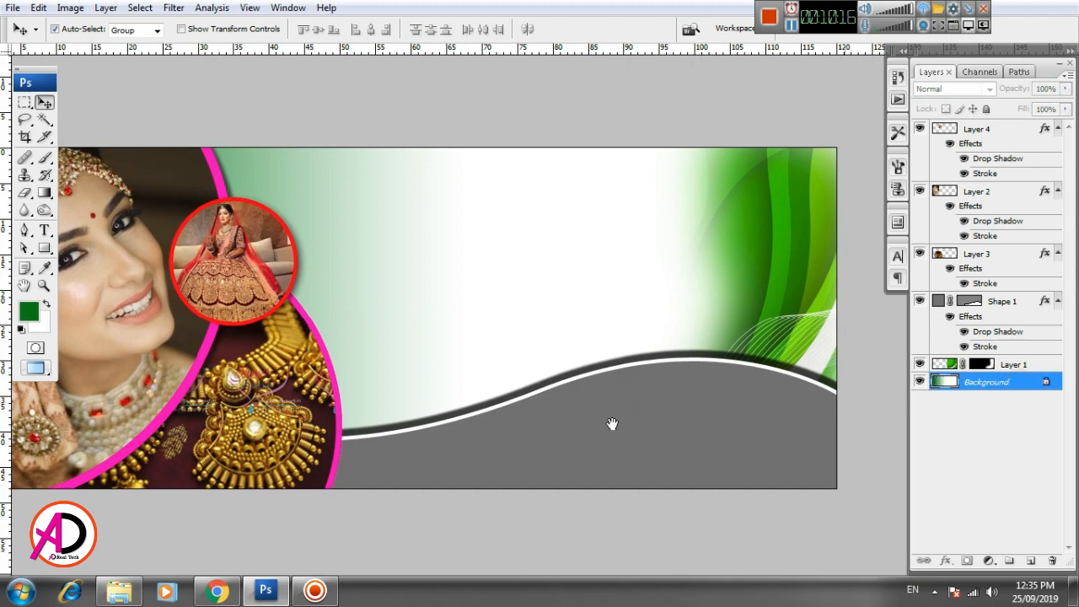
scroll(614, 422, down, 3)
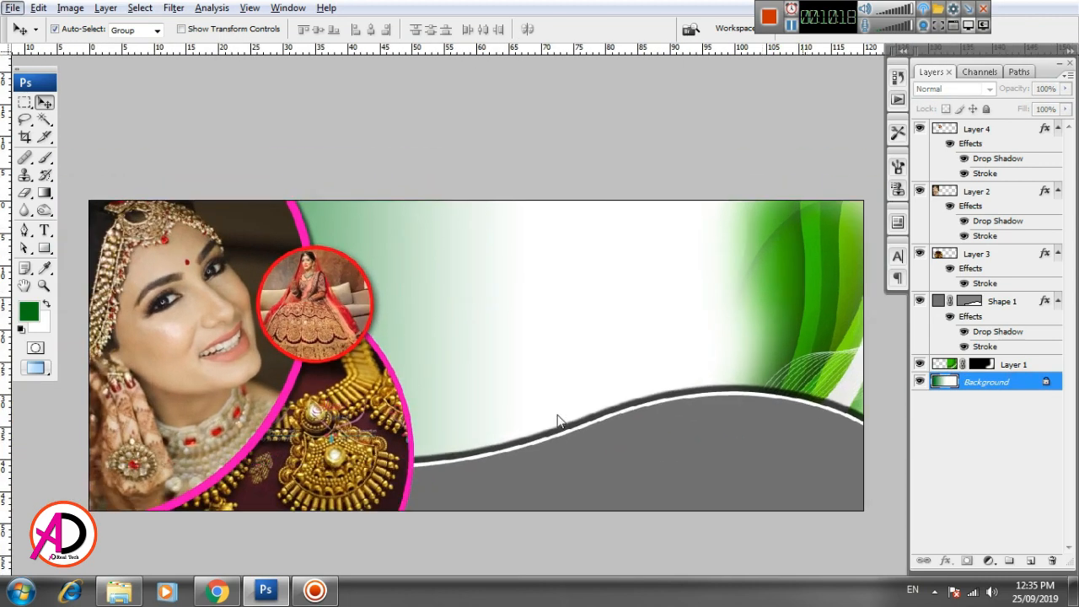
drag(606, 426, 583, 419)
Step: Add the green title text "Grils Beauty Palour" in Forte at 330.1 pt on the pale area between the pictures and the green waves
click(43, 230)
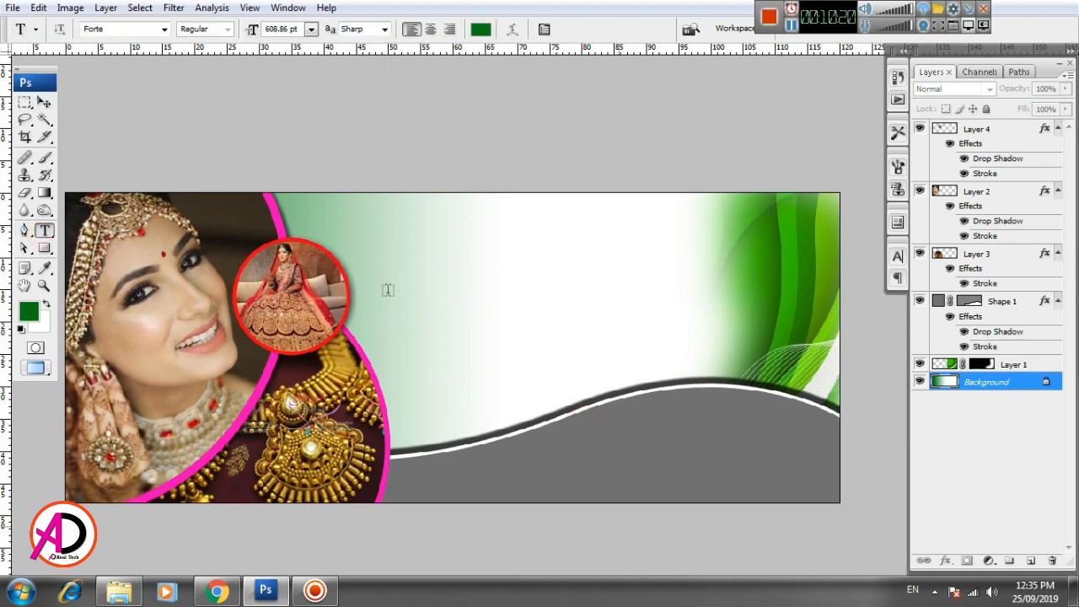
click(409, 276)
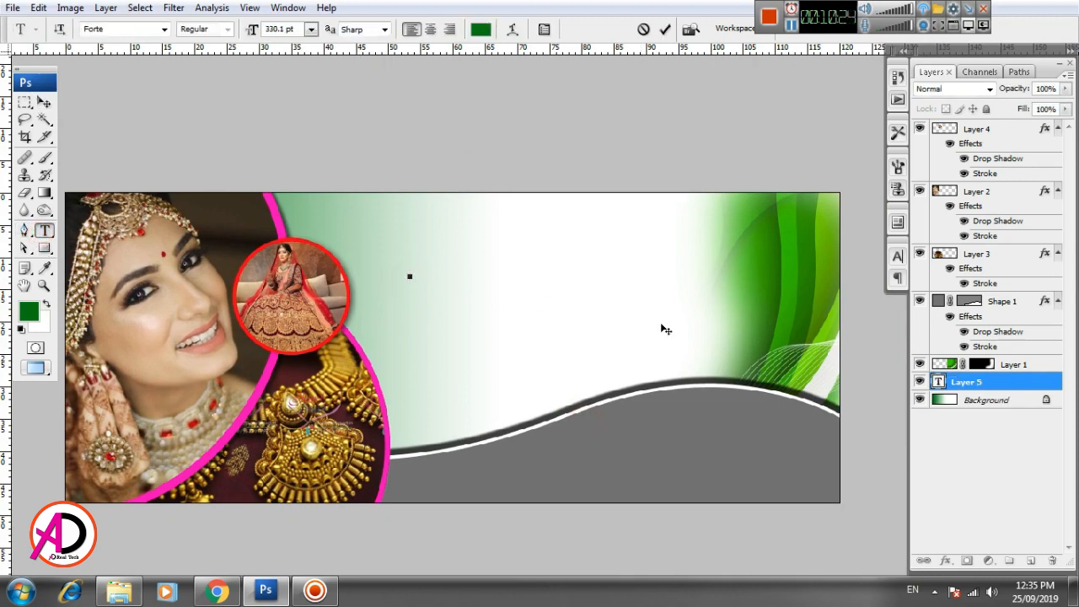
text(Gr)
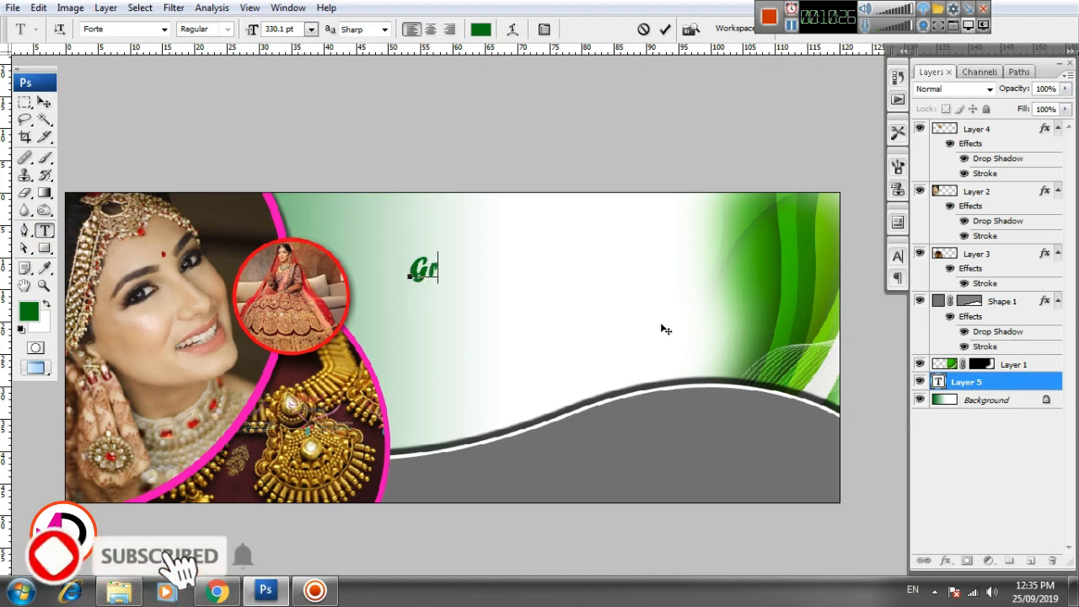
text(ils B)
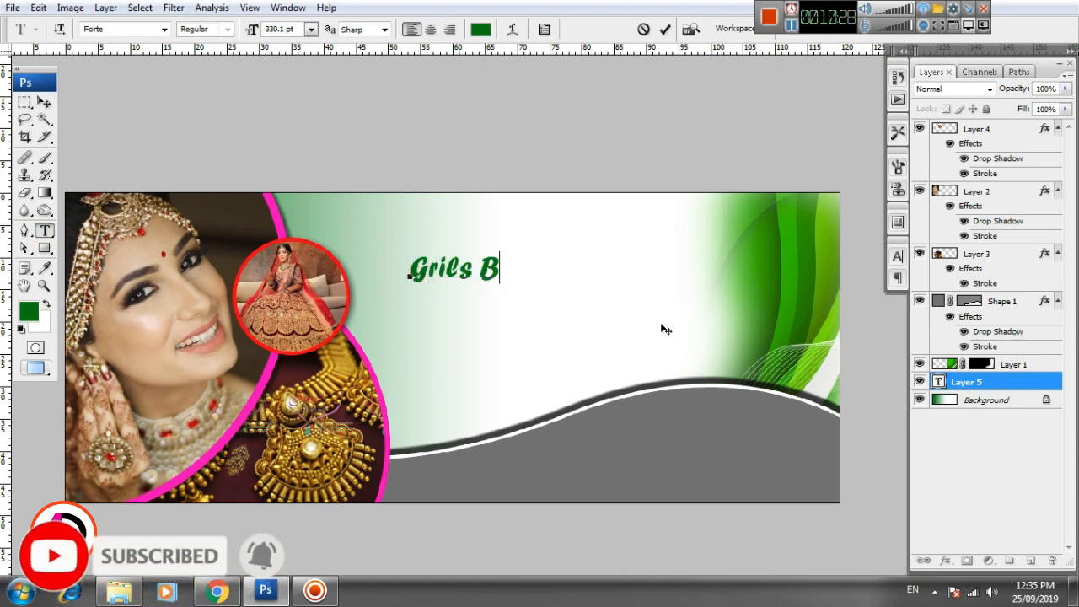
text(eauty)
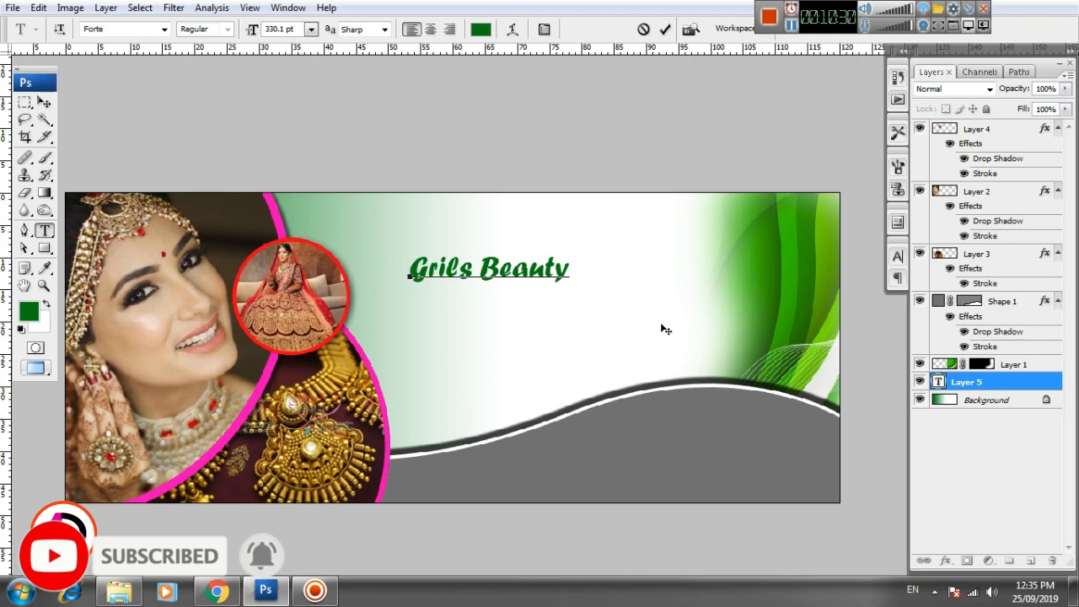
key(BackSpace)
text(i)
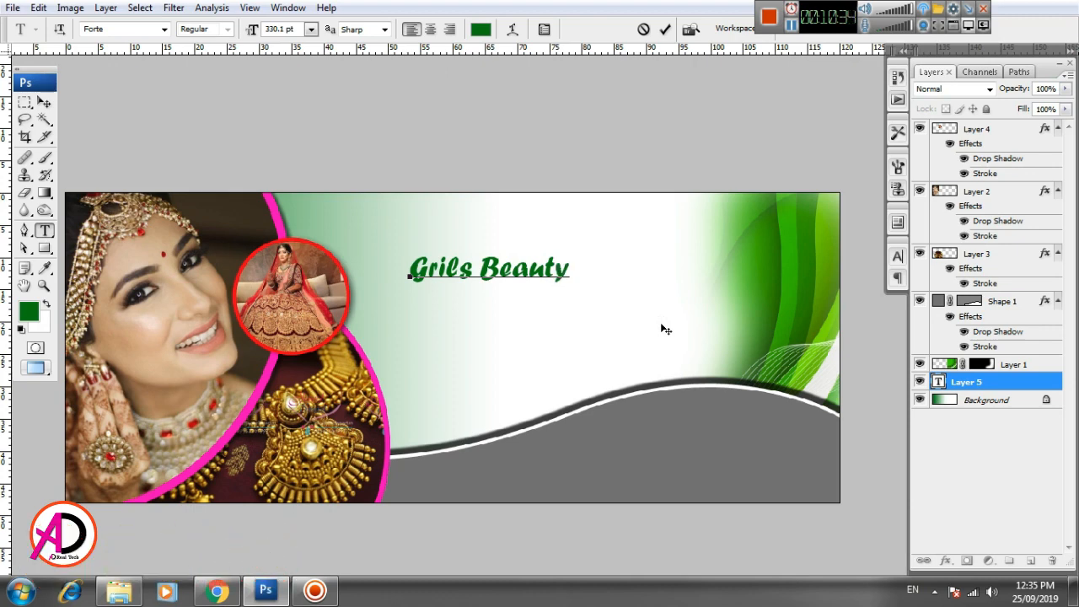
text( Pl)
key(BackSpace)
text(al)
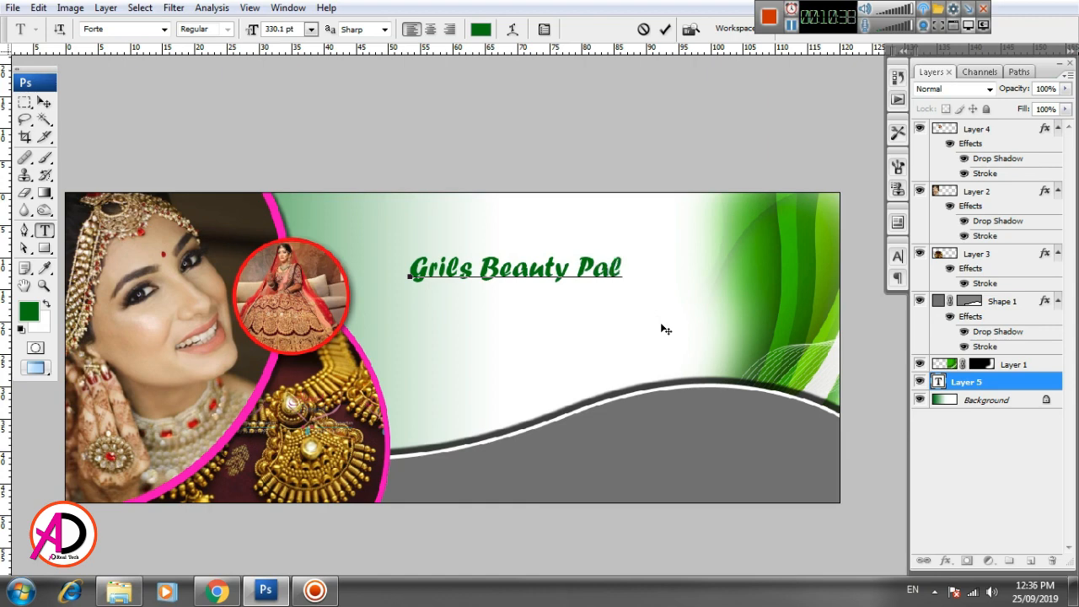
text(oour)
key(ctrl+Return)
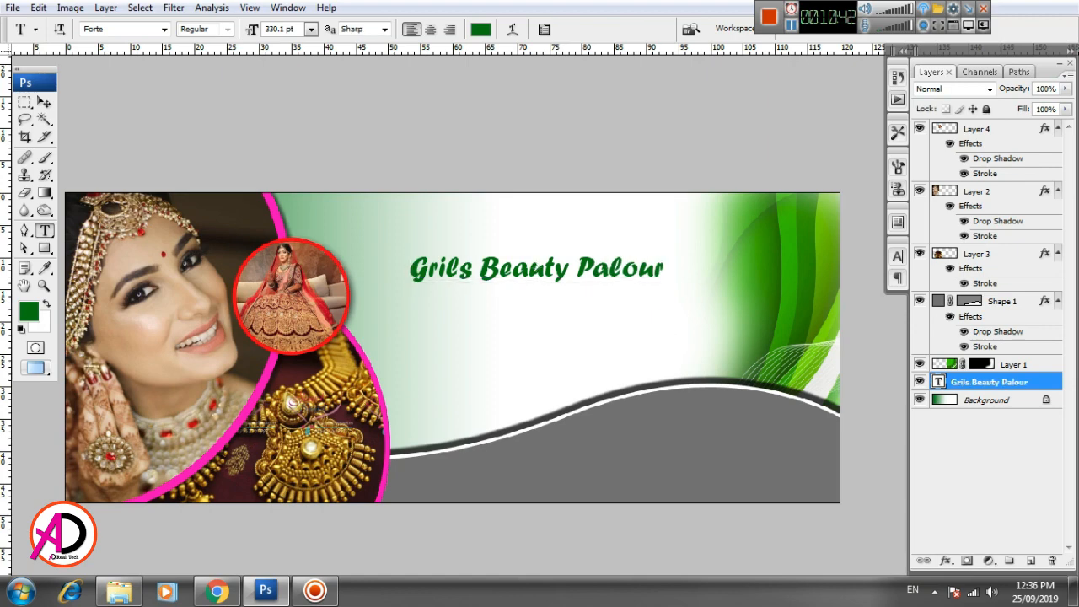
Step: Enlarge the title text proportionally to about 124% and move it just below the banner's upper edge
key(v)
key(ctrl+t)
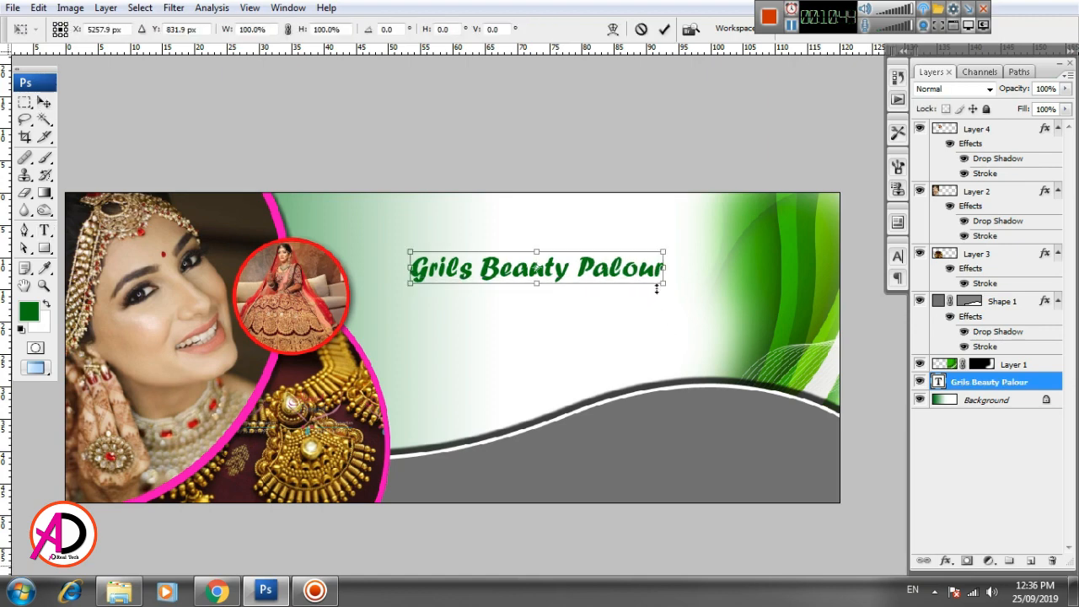
drag(663, 285, 694, 287)
drag(633, 270, 623, 215)
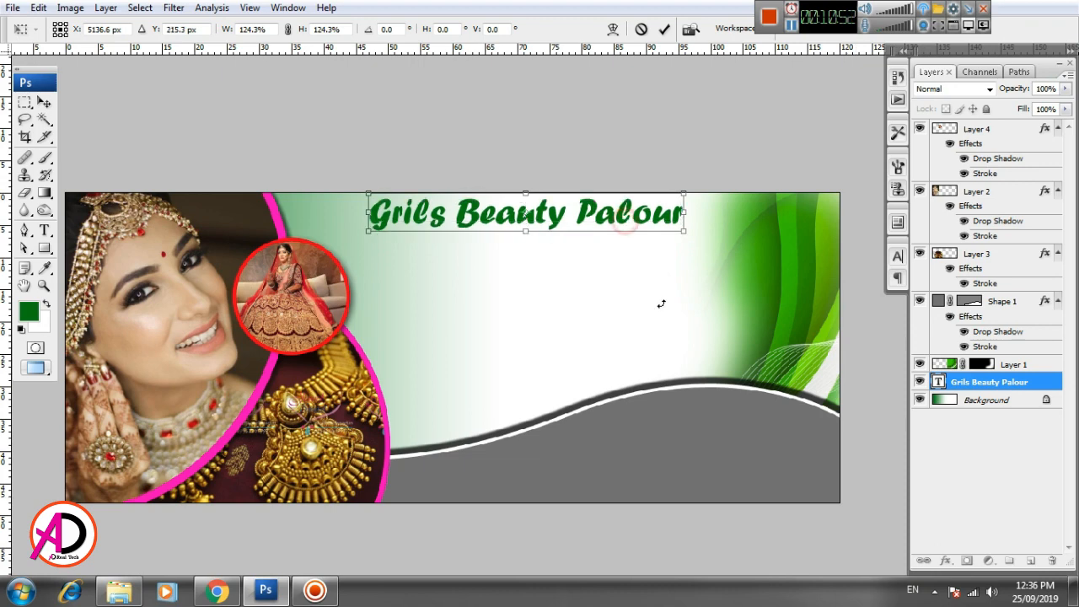
key(Down)
key(Down)
key(Down)
key(Down)
key(Down)
key(Down)
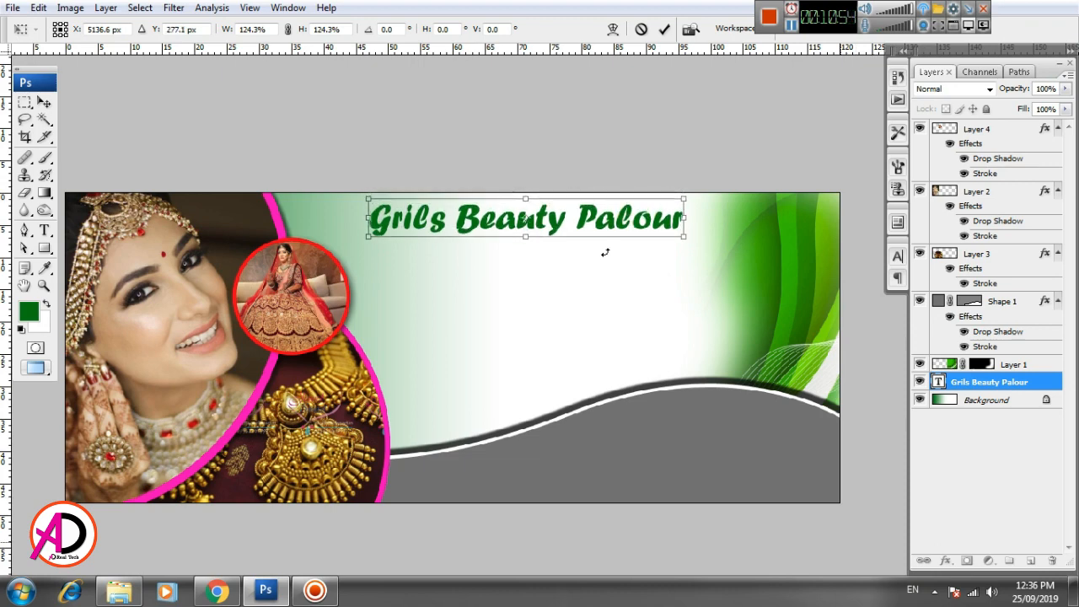
key(Return)
Step: Replace the word "Palour" in the title with "Point"
click(45, 230)
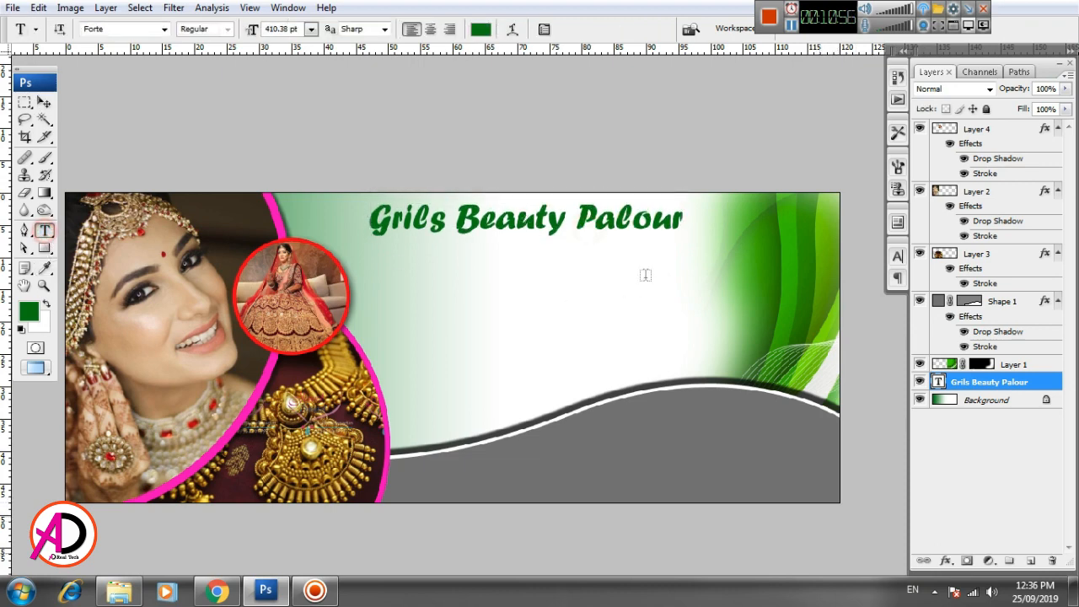
double_click(675, 220)
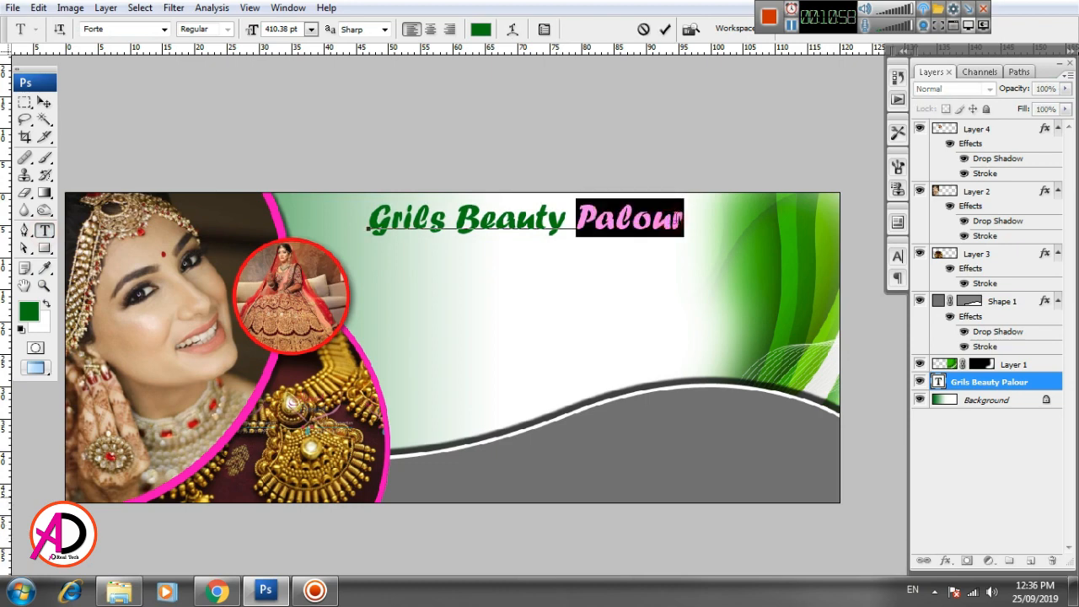
text(Point)
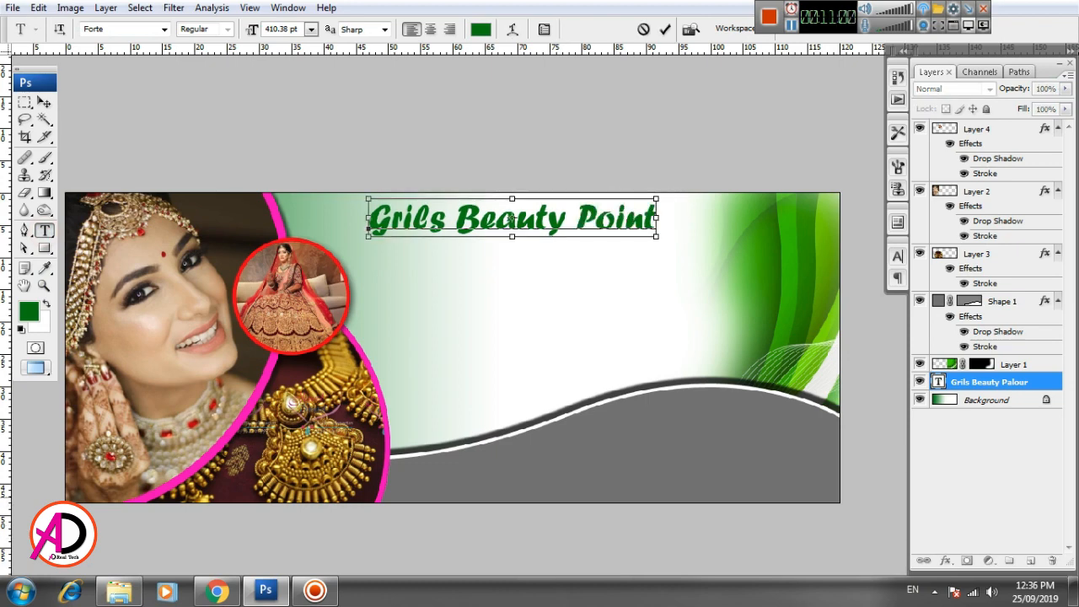
key(ctrl+Return)
Step: Scale the title text up proportionally to about 105% around its centre
click(44, 102)
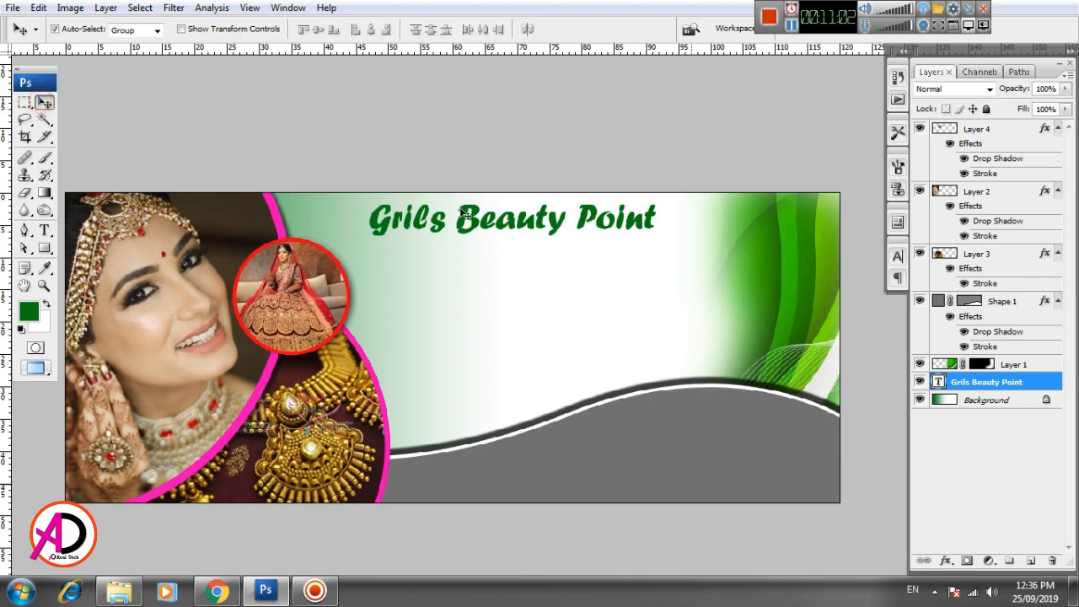
key(ctrl+t)
drag(658, 242, 663, 238)
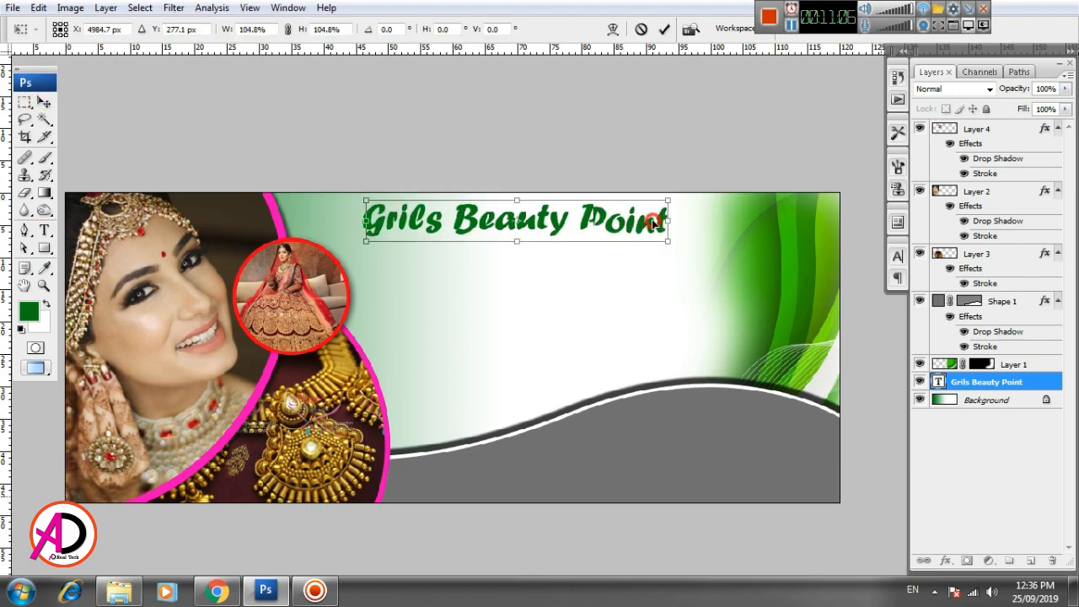
key(Return)
Step: Add a stroke effect to the title text layer and set its colour to white
scroll(614, 296, up, 1)
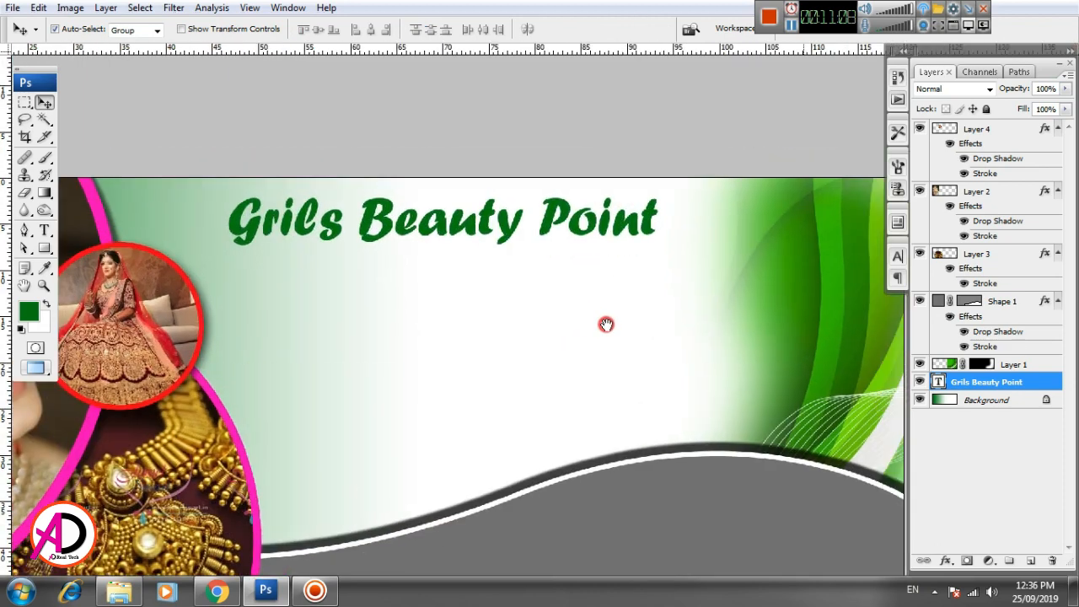
click(946, 561)
click(965, 547)
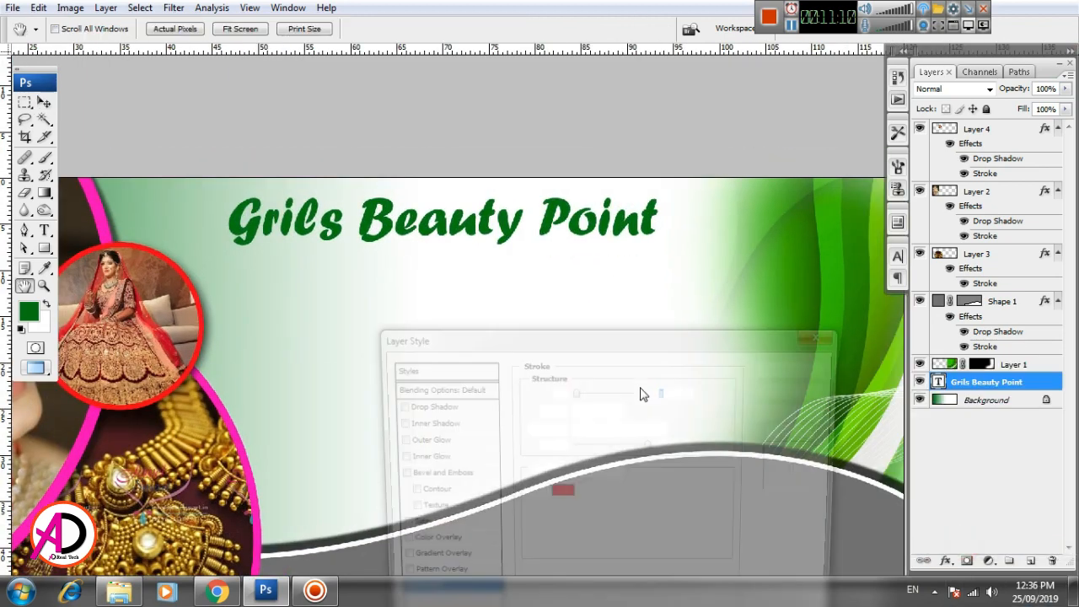
click(555, 498)
drag(578, 424, 533, 390)
click(921, 396)
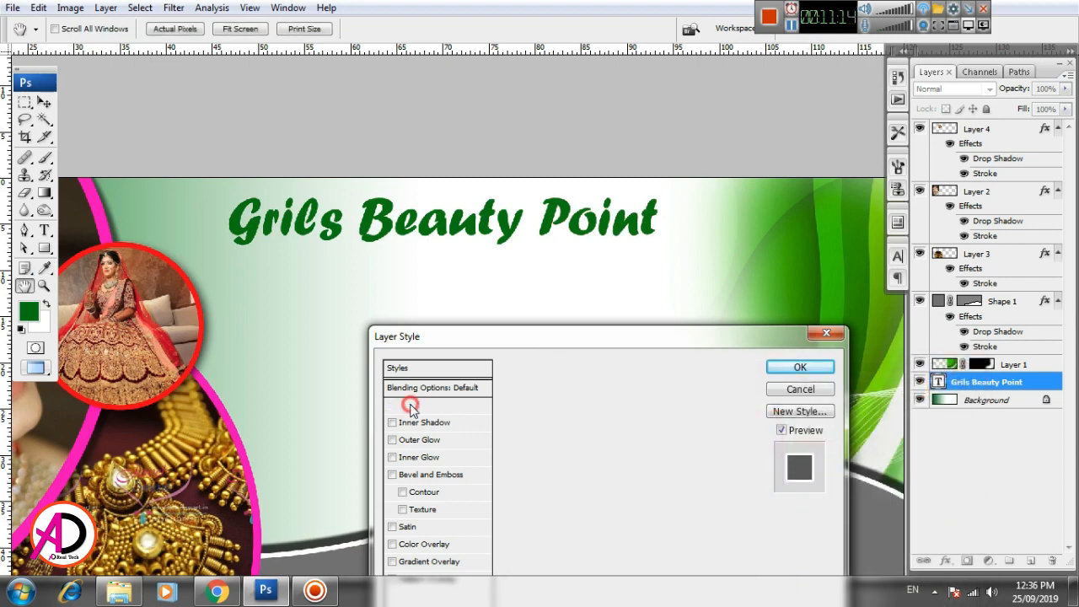
Step: Add a drop shadow to the title text with 96% opacity, a slight spread and a 24 px size
click(473, 405)
drag(635, 413, 647, 410)
mouse_move(576, 490)
mouse_down()
mouse_move(597, 490)
mouse_move(586, 492)
mouse_up()
click(581, 473)
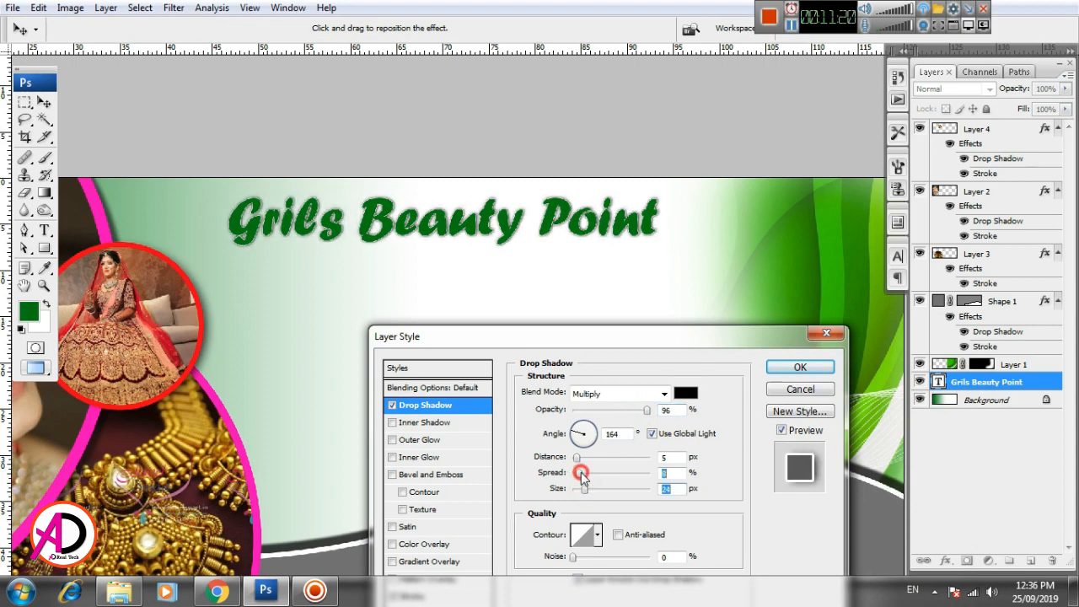
mouse_move(589, 336)
mouse_down()
mouse_move(675, 301)
mouse_move(675, 266)
mouse_up()
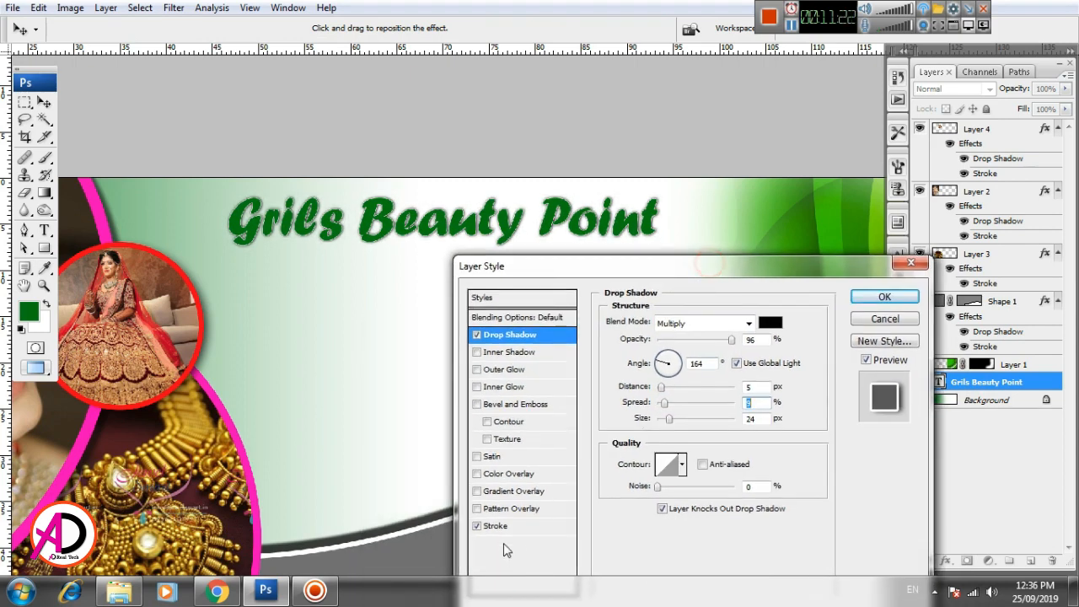
Step: Set the title's white stroke size to 27 px and apply the layer style
click(506, 525)
drag(659, 320, 668, 323)
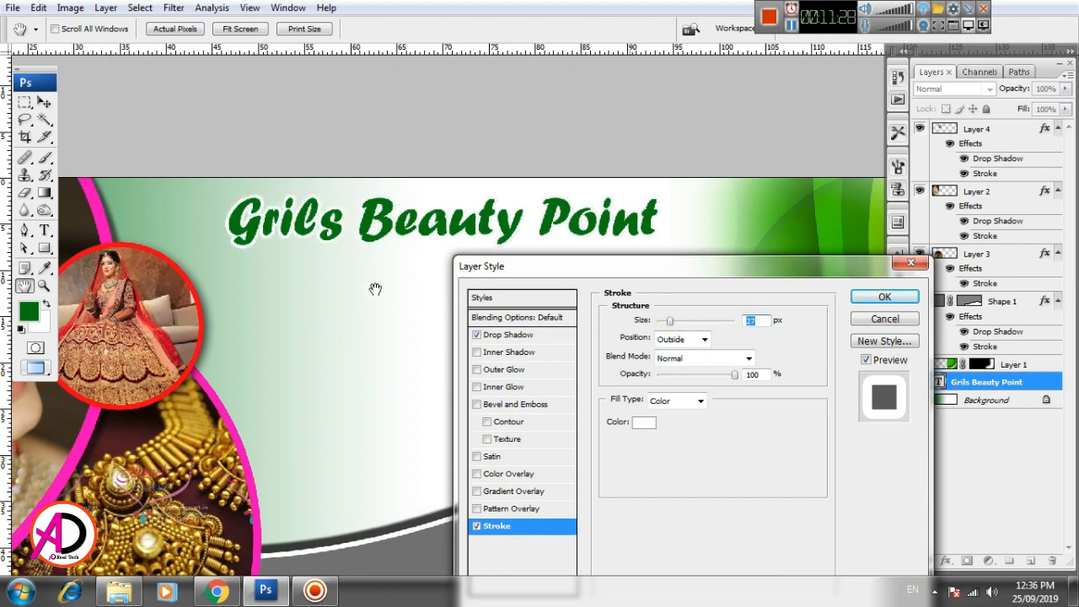
click(884, 296)
key(v)
key(ctrl+minus)
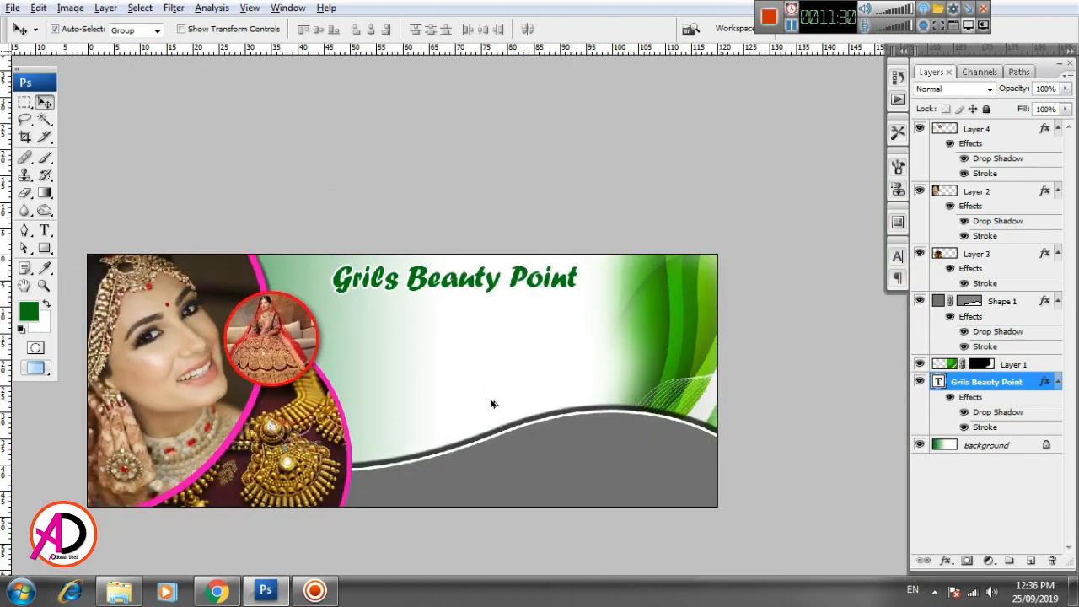
scroll(491, 400, up, 1)
drag(527, 390, 540, 400)
scroll(493, 390, up, 1)
drag(465, 360, 481, 369)
scroll(521, 336, up, 3)
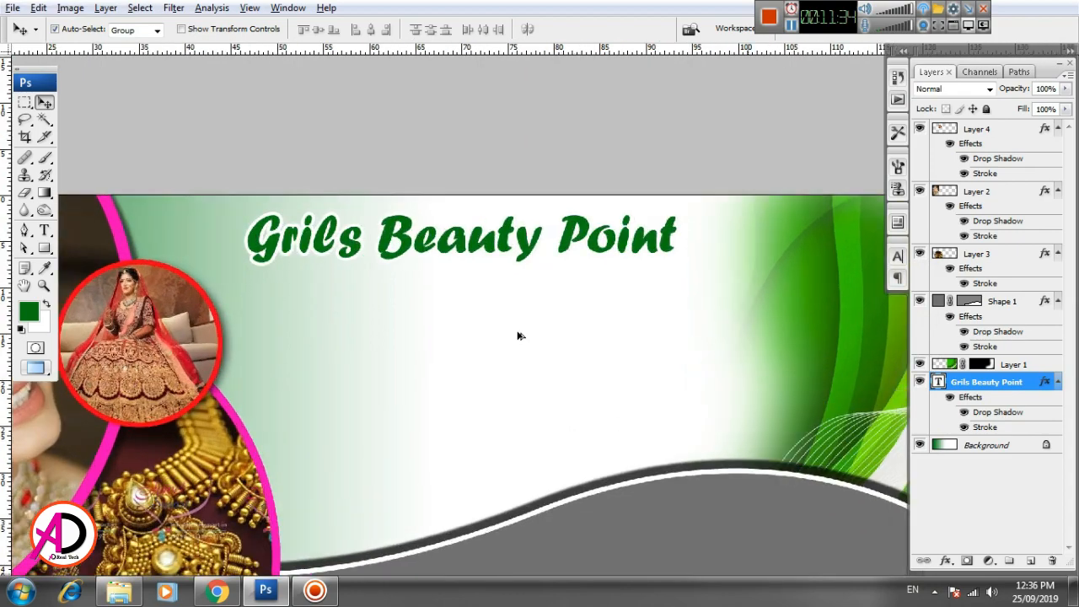
scroll(520, 337, down, 3)
scroll(518, 347, up, 1)
drag(588, 351, 591, 312)
drag(579, 371, 575, 395)
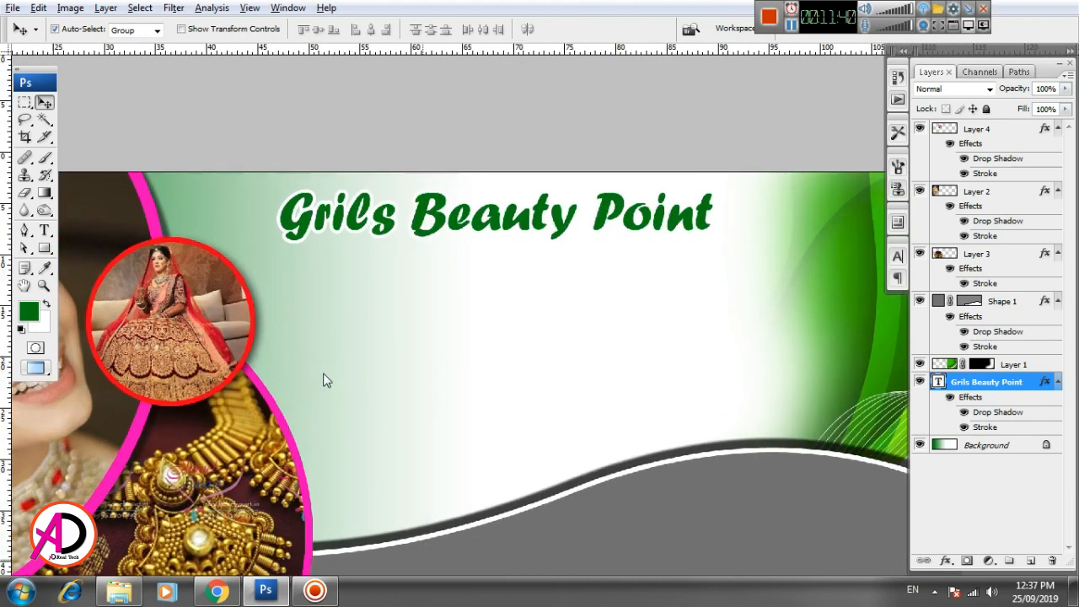
scroll(417, 363, up, 1)
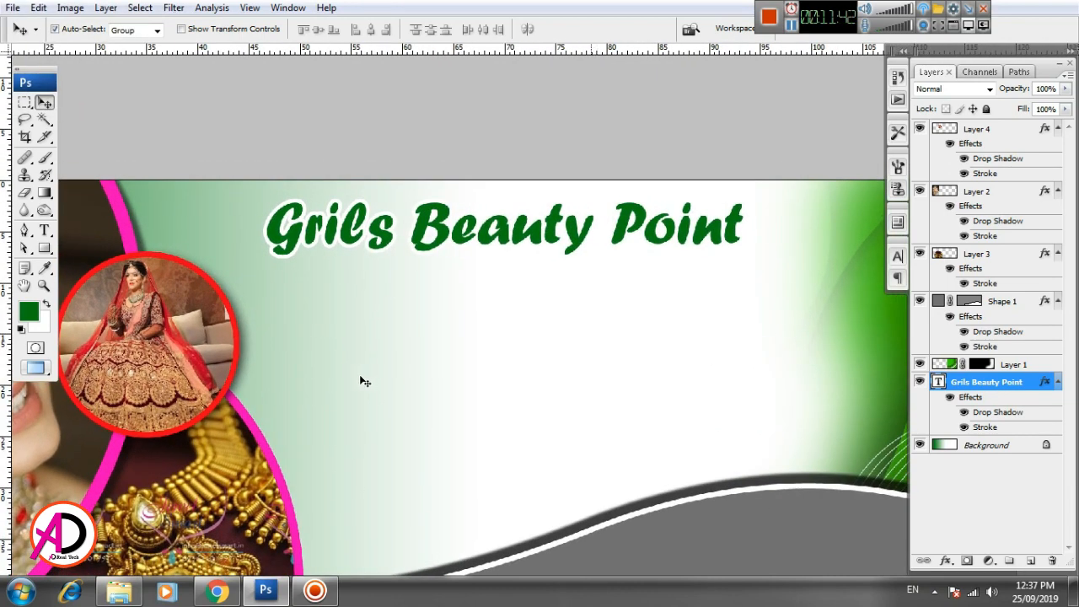
drag(445, 352, 359, 303)
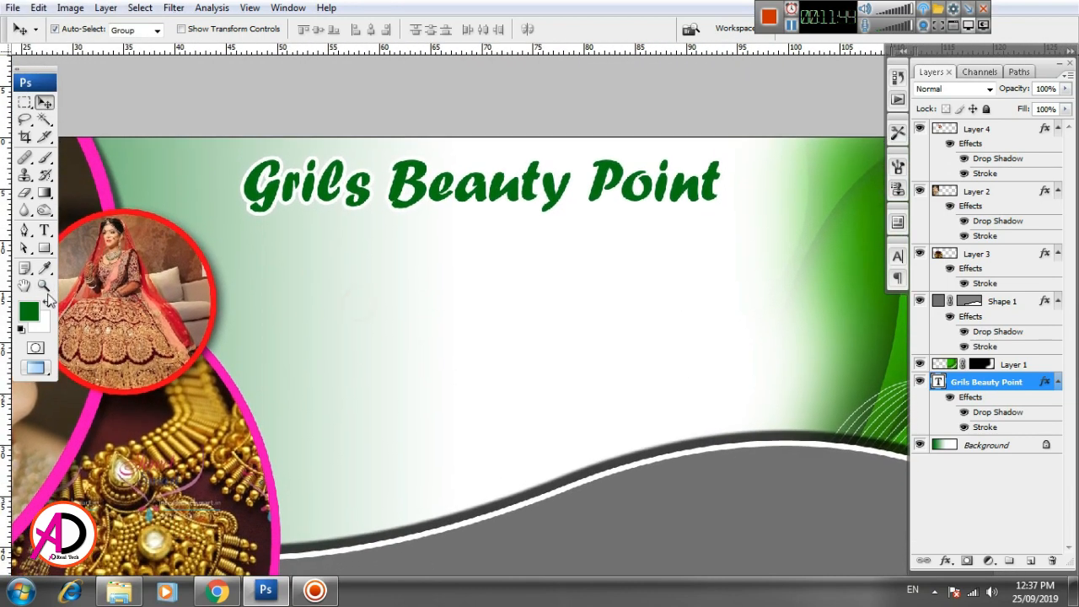
drag(389, 391, 470, 381)
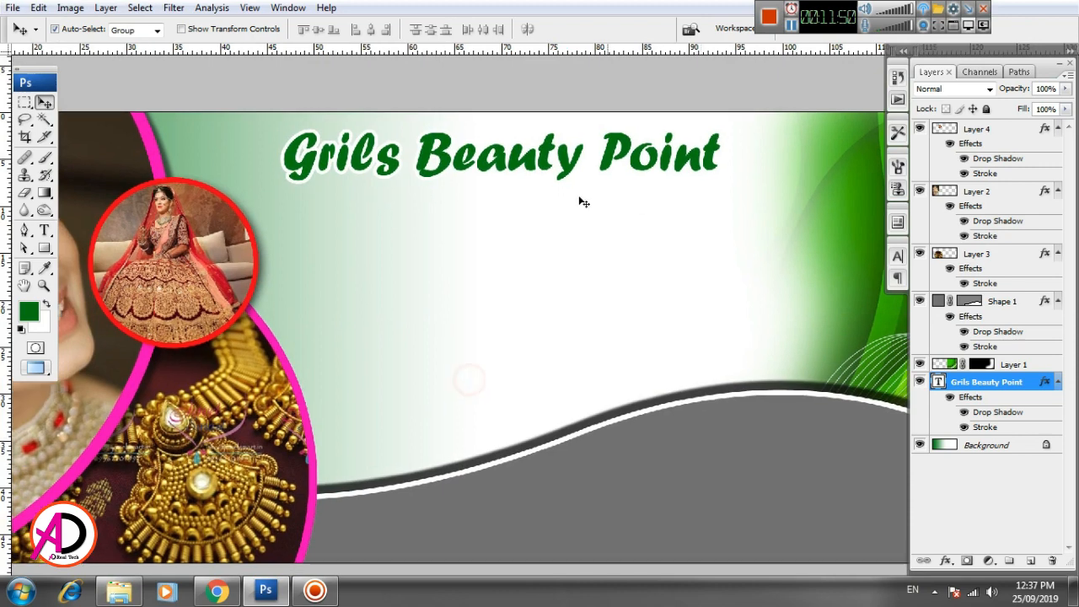
drag(491, 277, 495, 264)
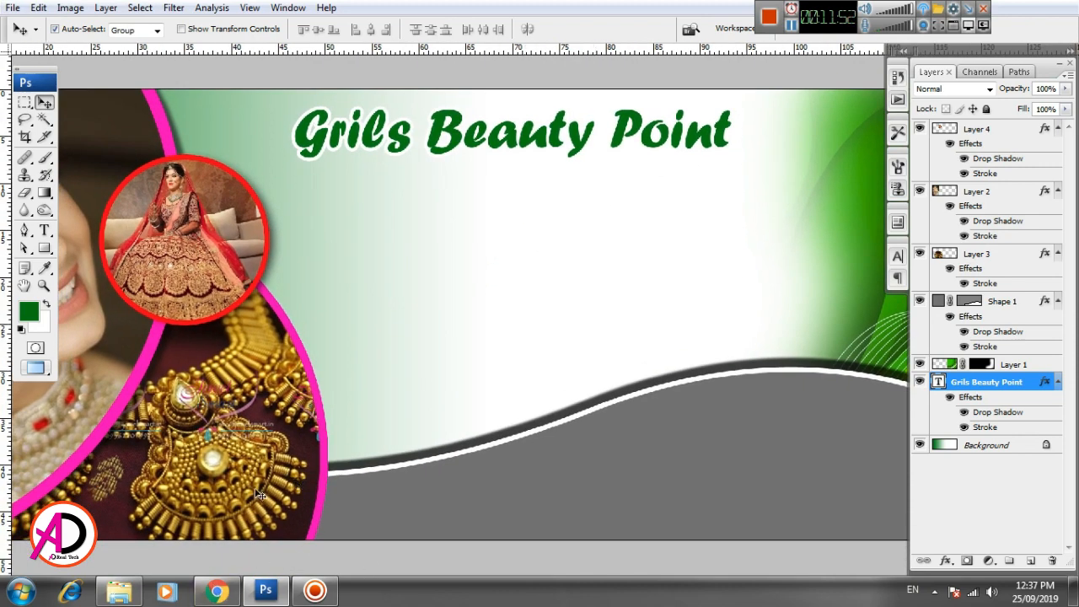
drag(514, 413, 519, 422)
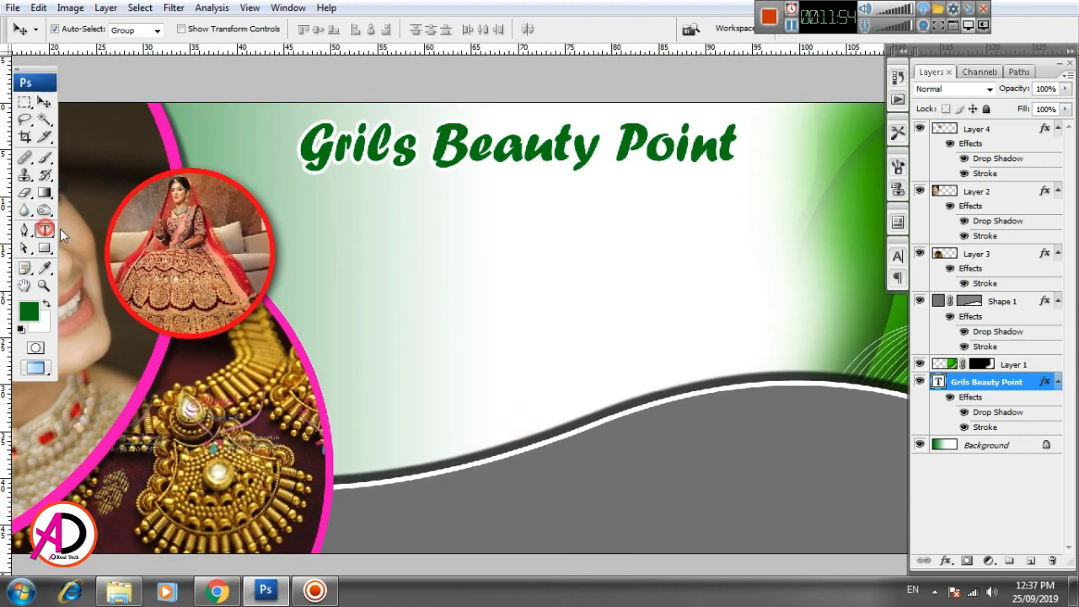
Step: Add a text line reading "A Perfect Cosmetics shopv" in the open area below the title
click(45, 230)
click(390, 287)
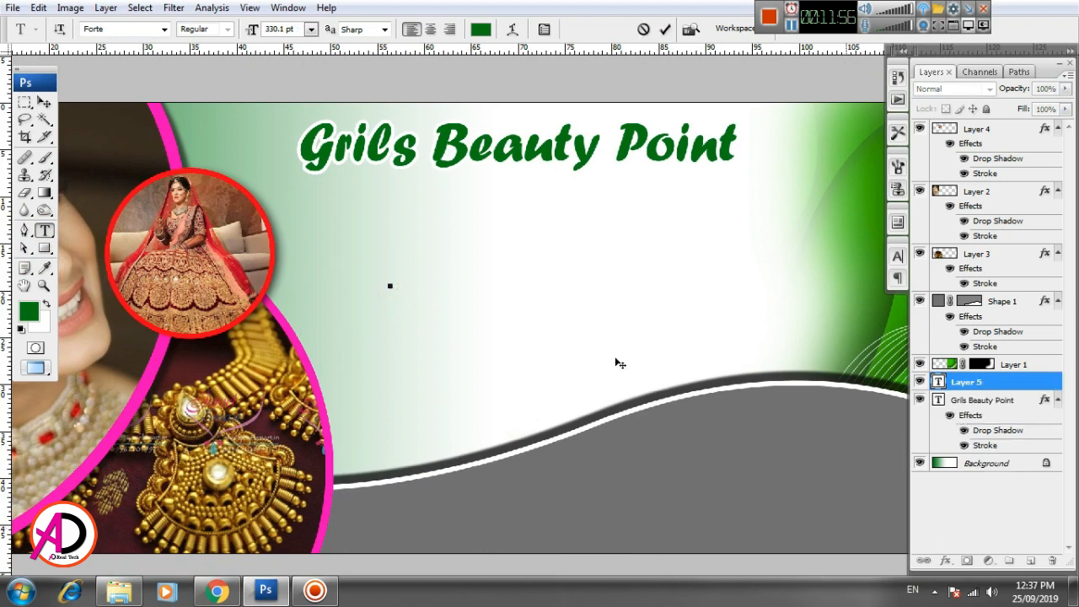
text(A Per)
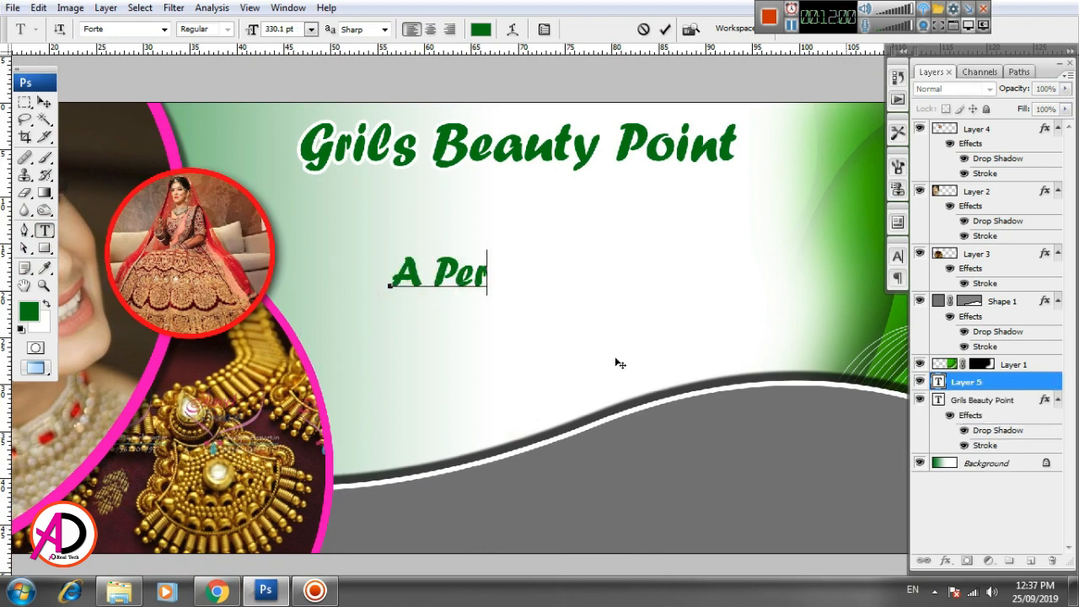
text(fect)
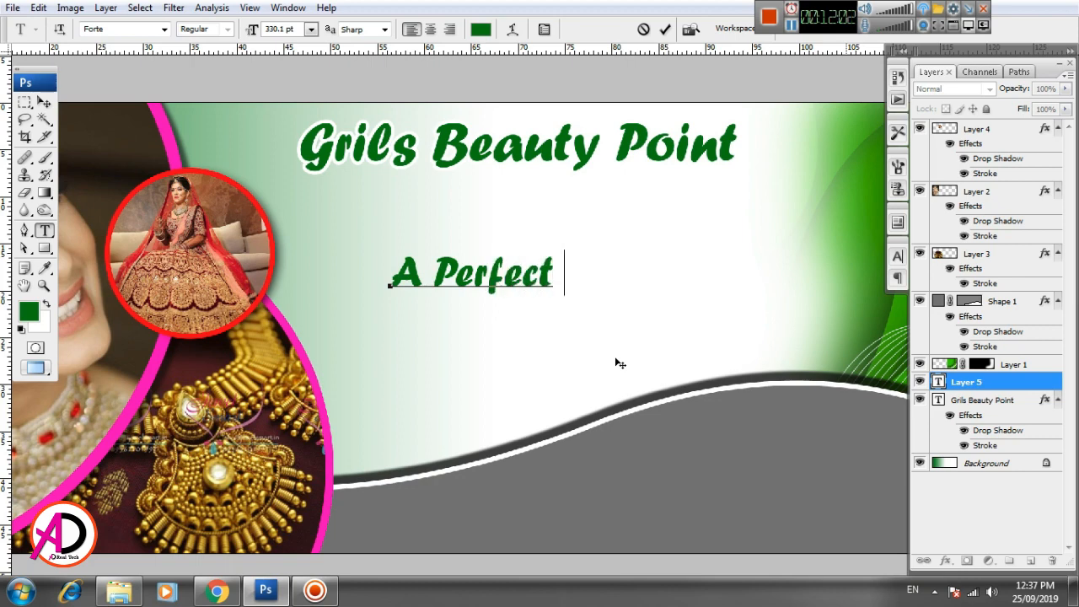
text( C)
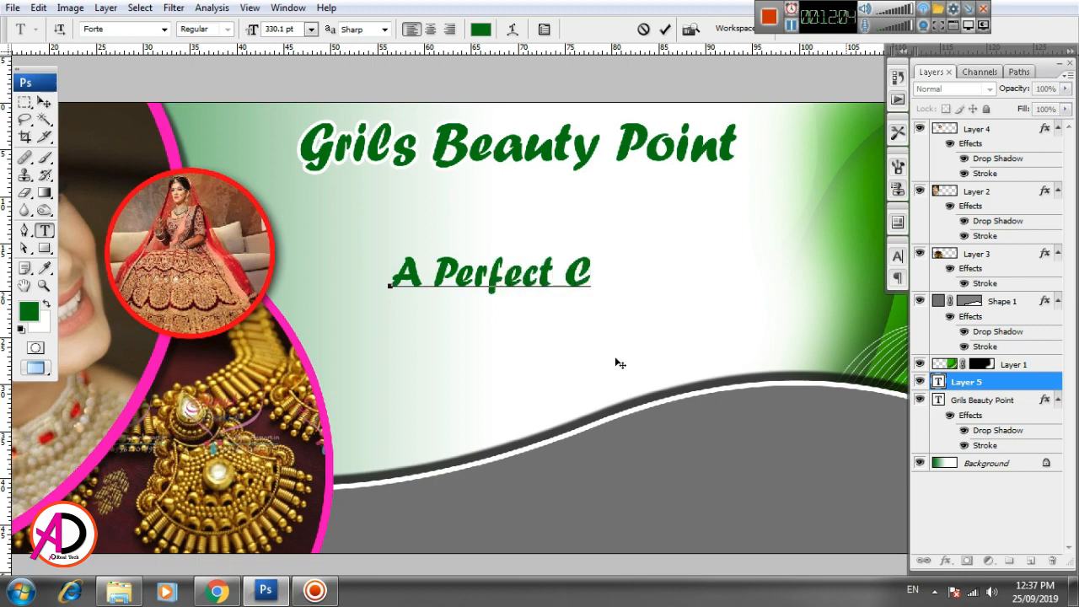
text(os)
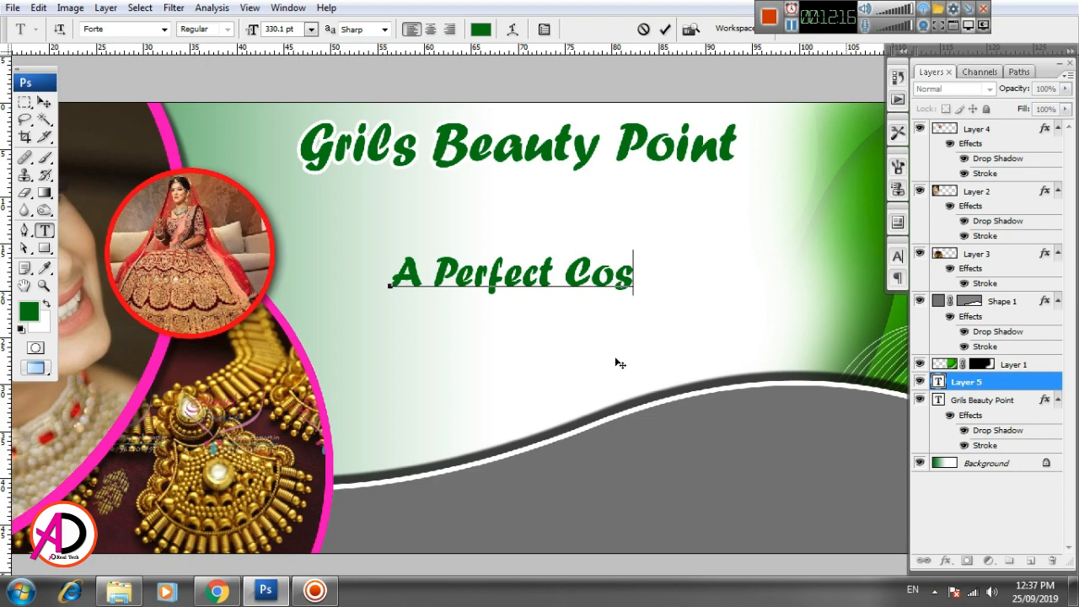
text(meti)
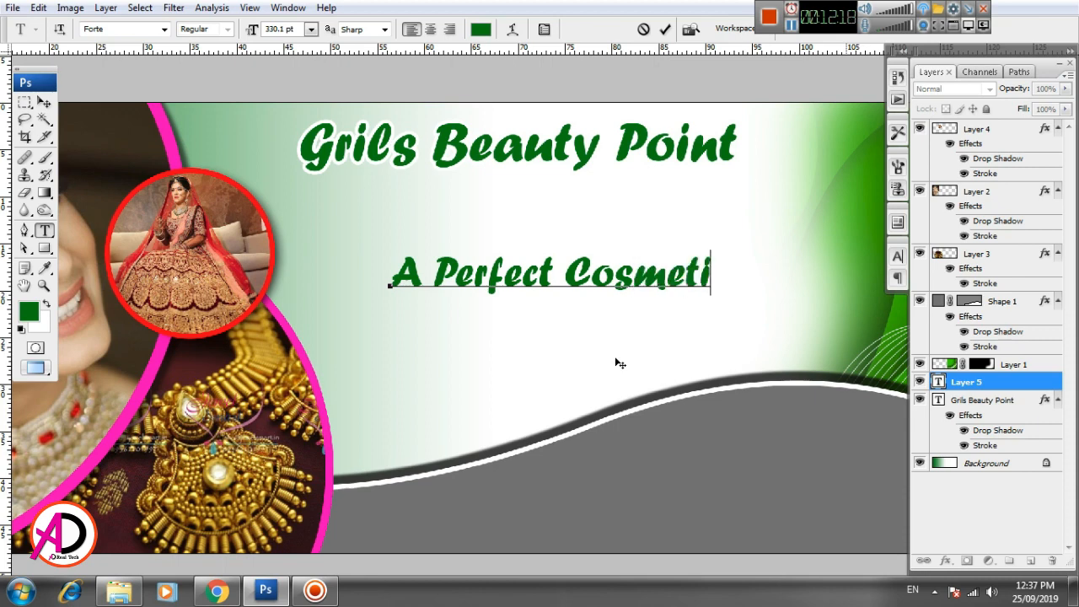
text(cs)
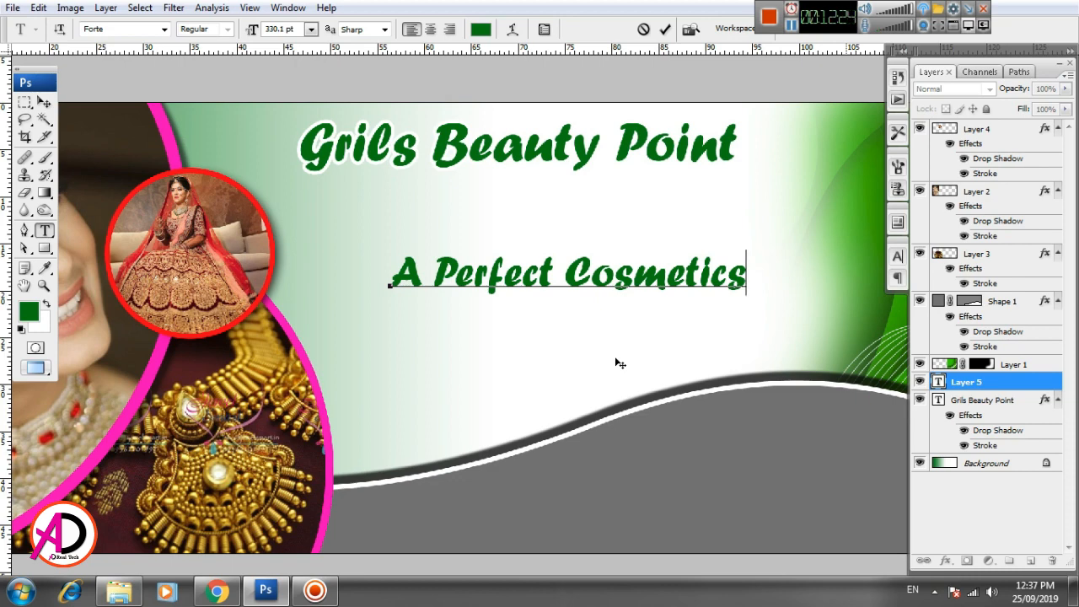
text(sh)
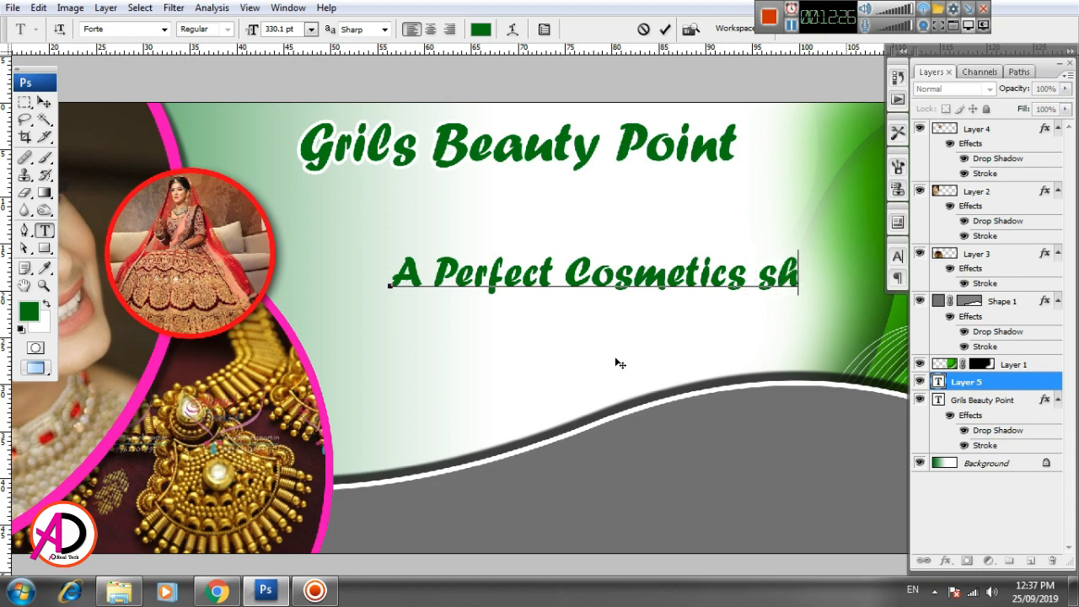
text(opv)
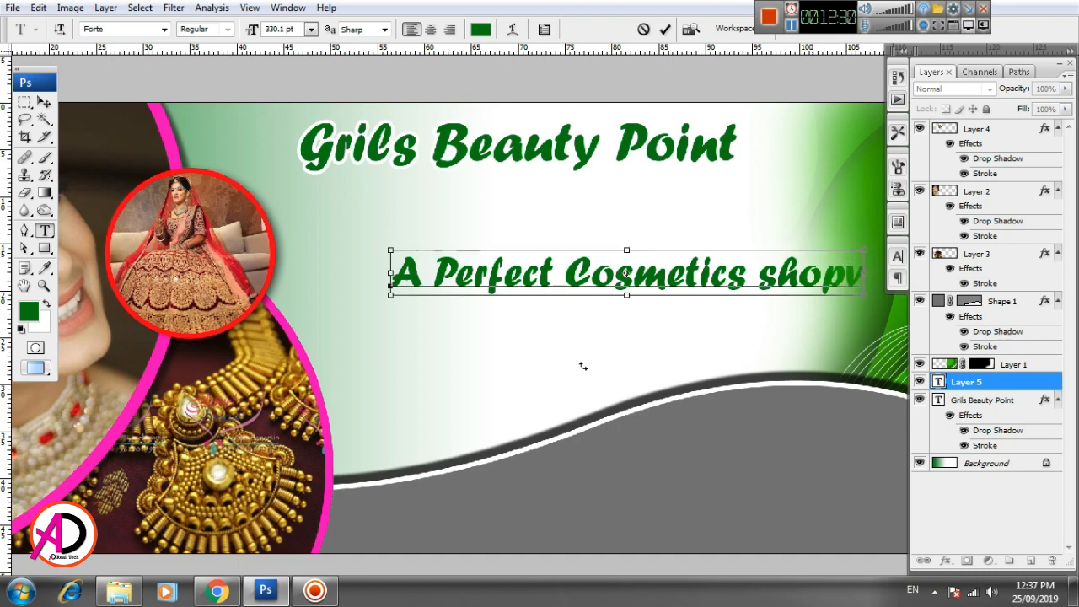
Step: Place the tagline directly beneath the title and scale it proportionally to 65.2% around its centre
key(ctrl+t)
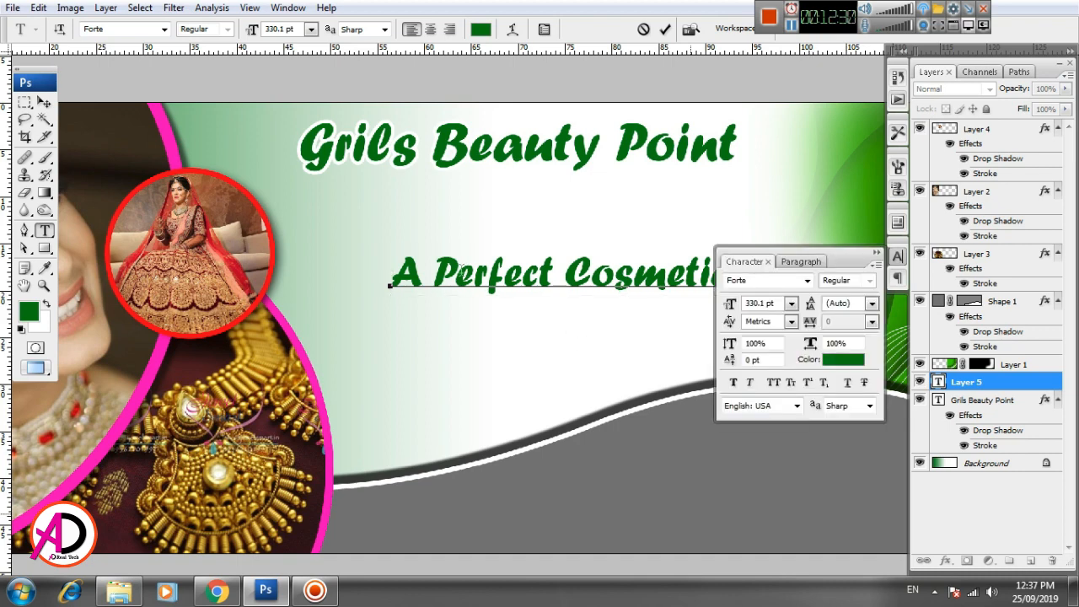
click(877, 252)
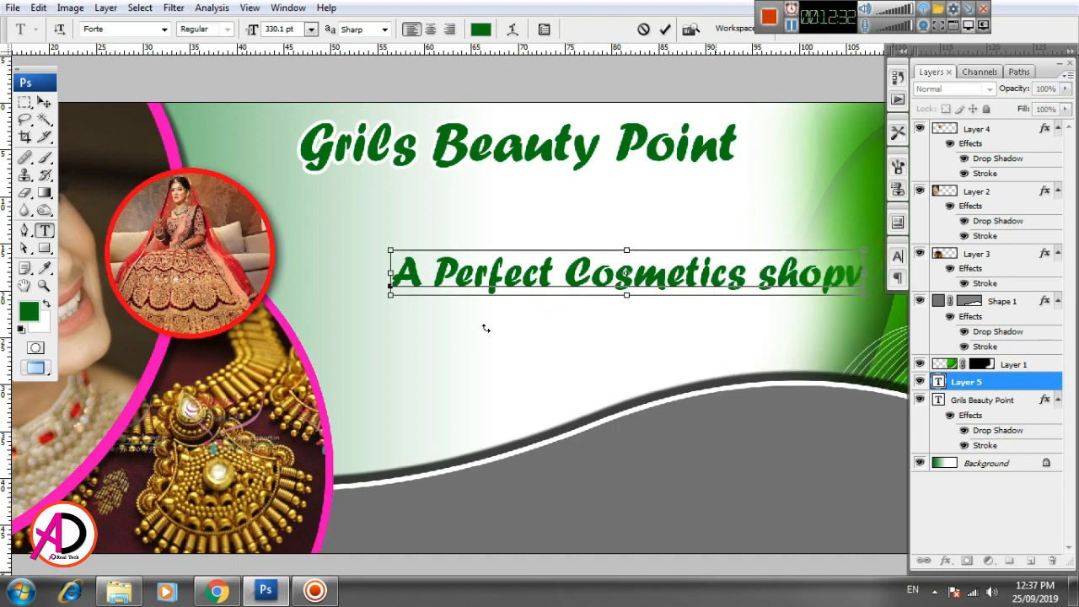
key(ctrl+t)
click(44, 101)
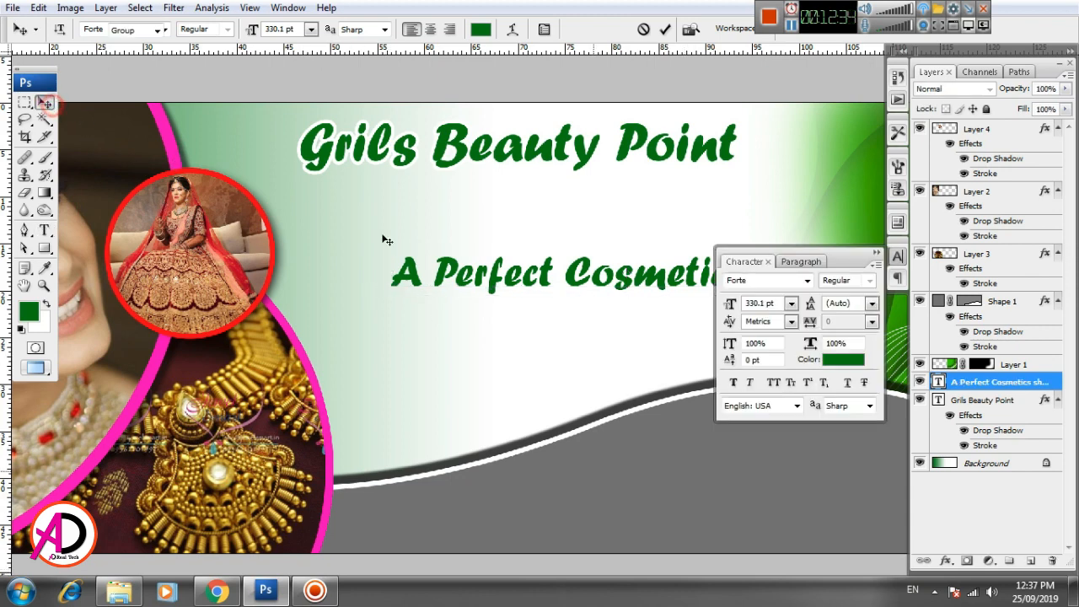
key(ctrl+t)
drag(466, 271, 381, 183)
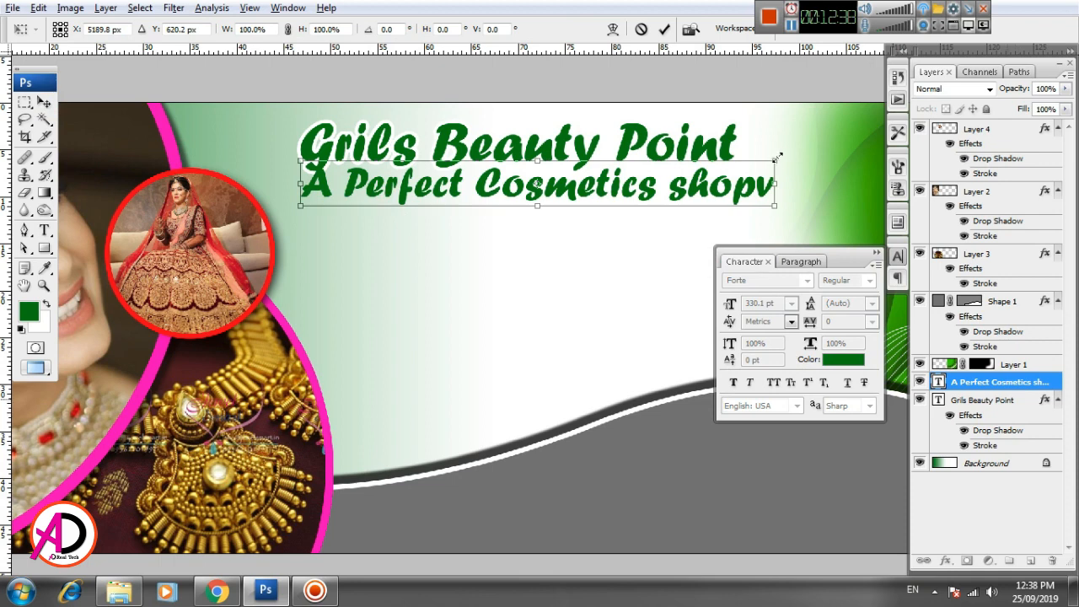
drag(776, 157, 663, 187)
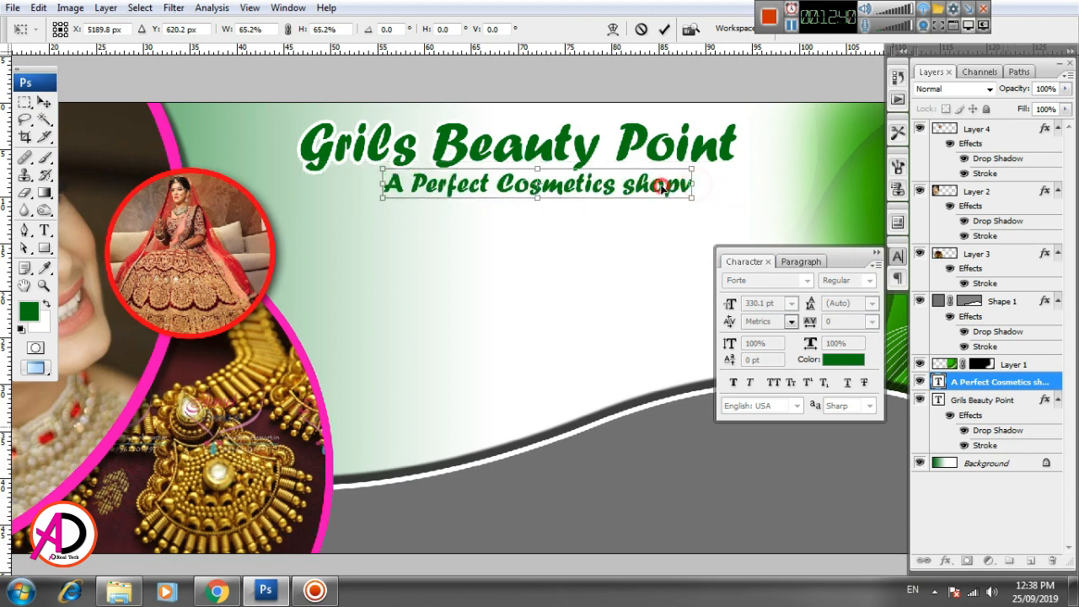
key(Return)
Step: Delete the stray "v" from the end of the tagline so it reads "A Perfect Cosmetics shop"
click(43, 229)
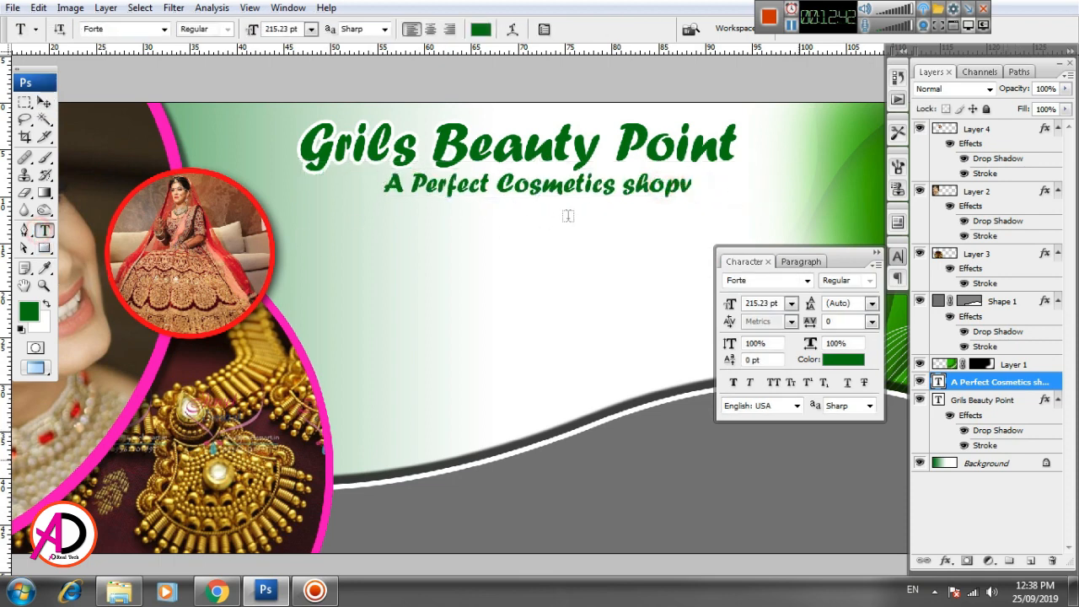
click(680, 185)
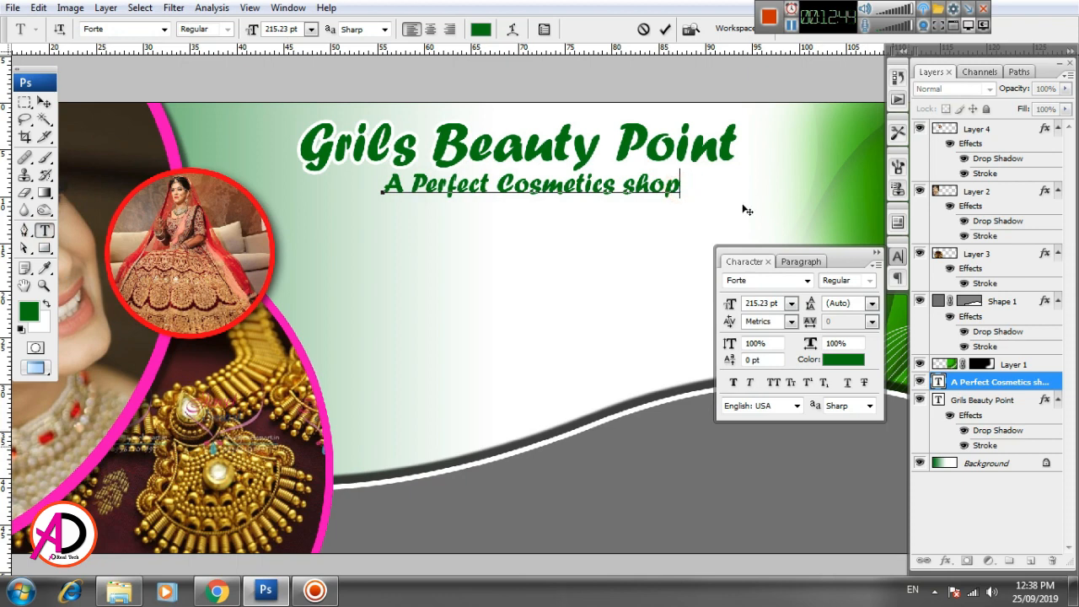
key(ctrl+a)
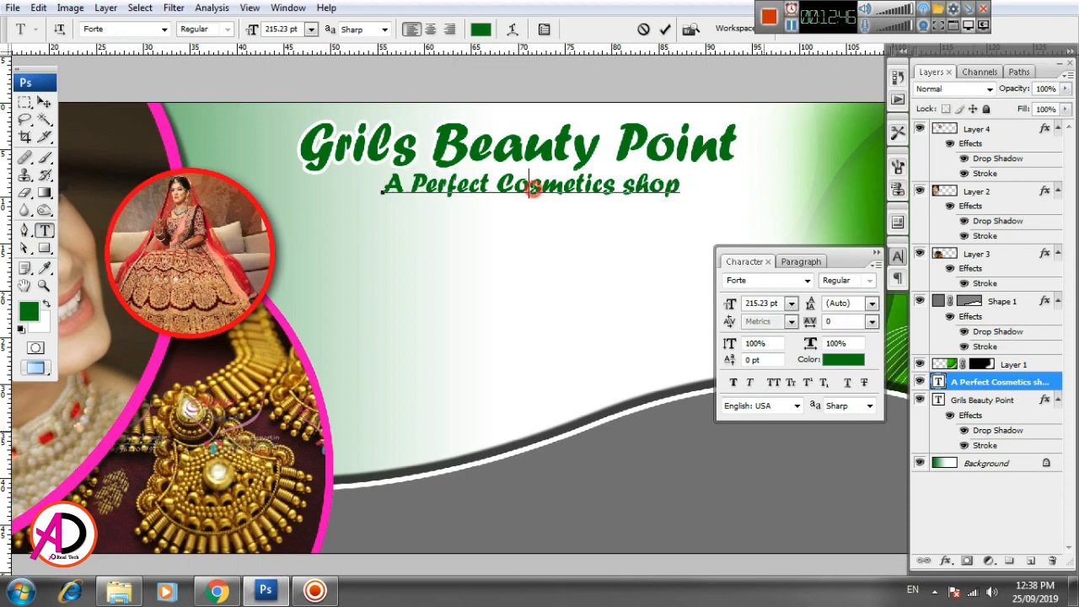
Step: Select the whole tagline, try a few alternative fonts and set its font to Britannic Bold
triple_click(532, 189)
click(118, 31)
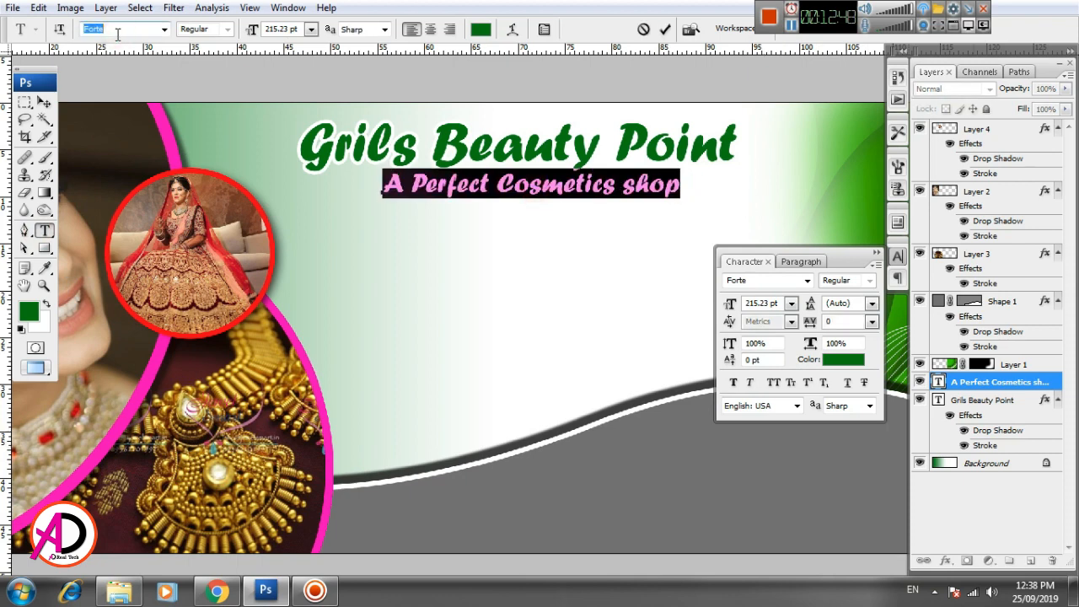
key(Up)
key(Up)
key(Up)
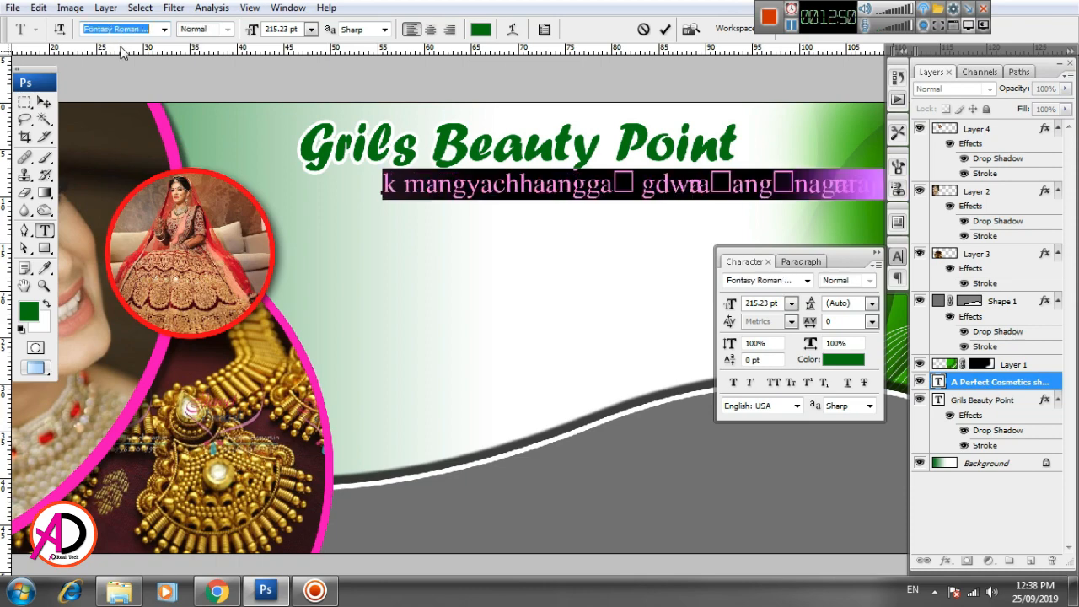
click(164, 29)
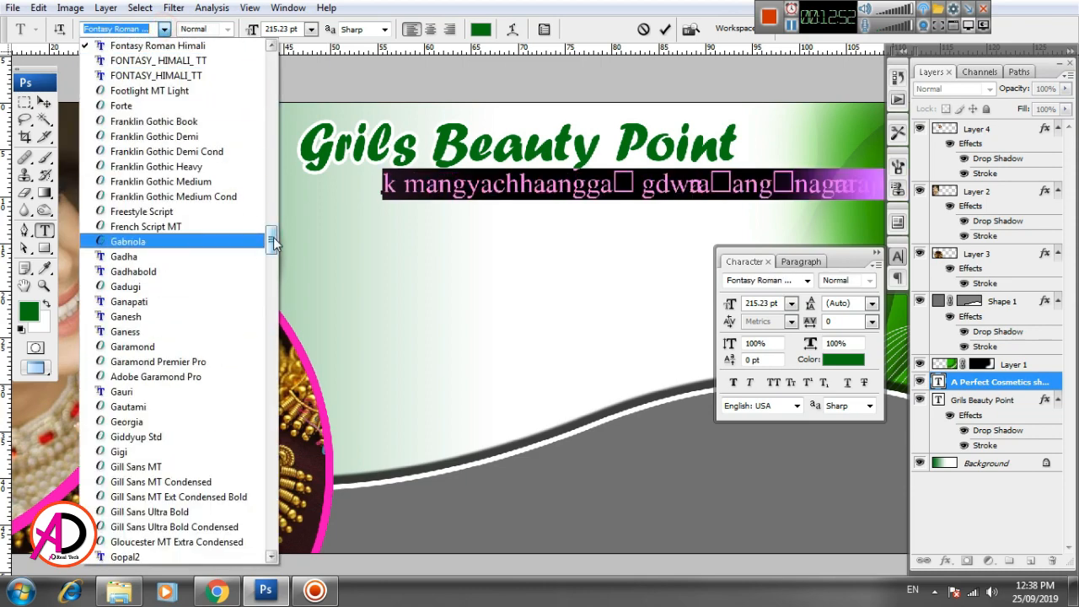
drag(275, 235, 281, 135)
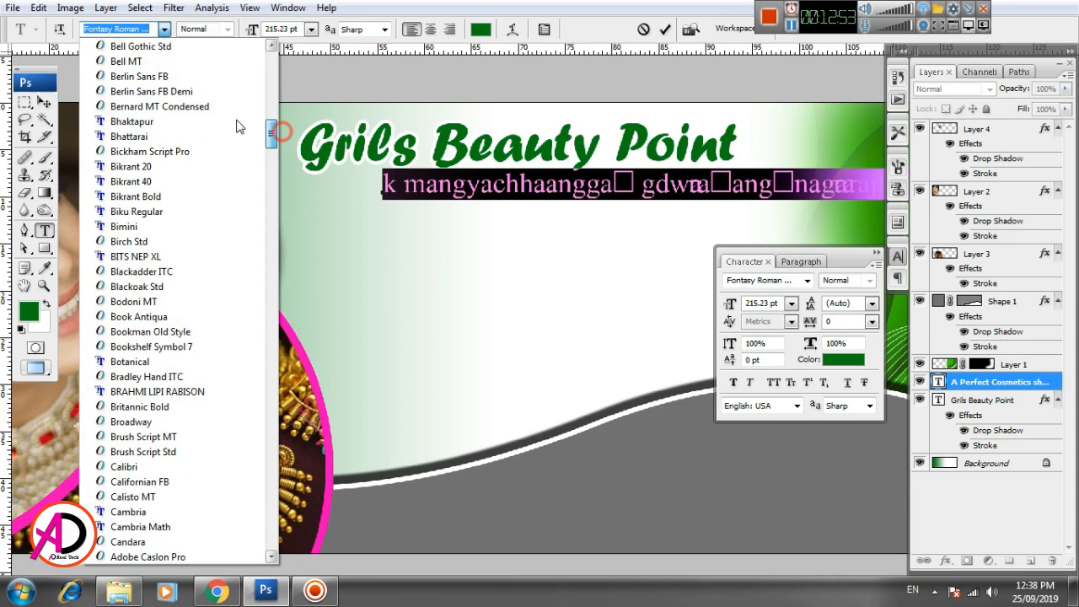
click(179, 77)
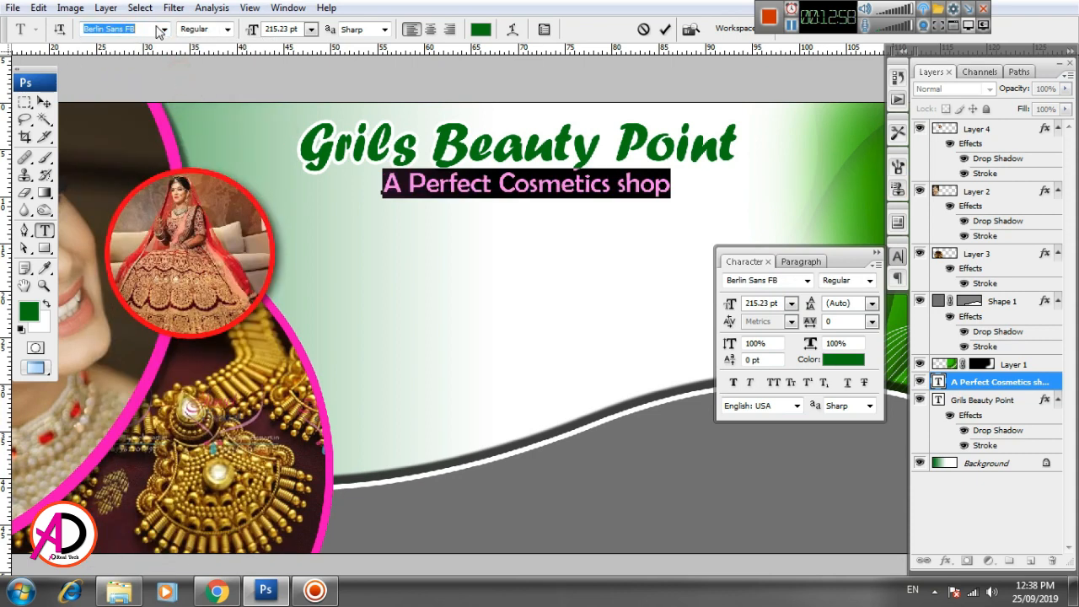
click(164, 29)
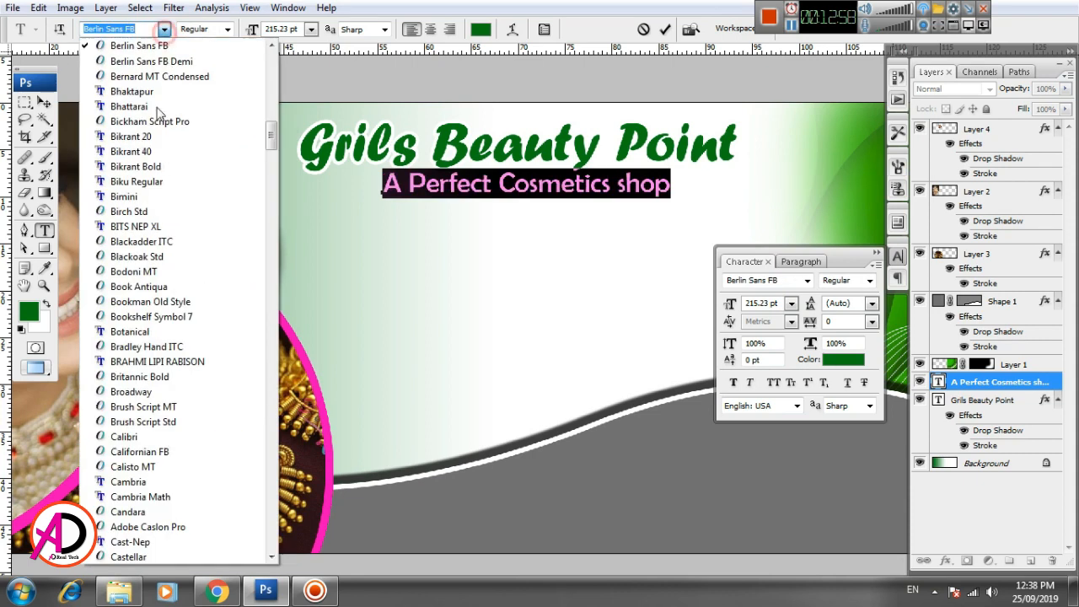
click(152, 167)
click(163, 30)
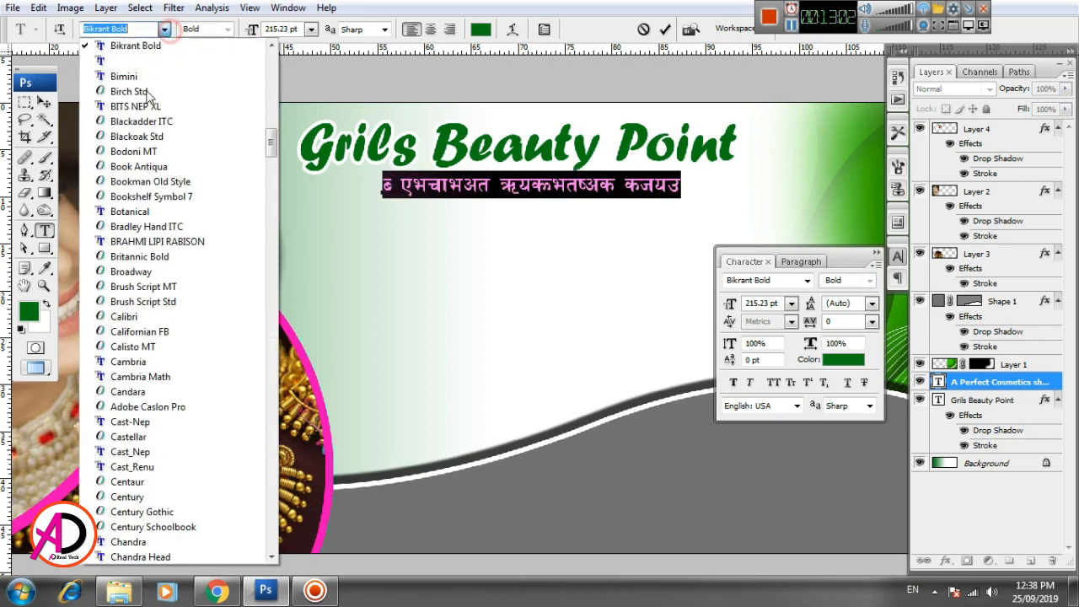
click(145, 256)
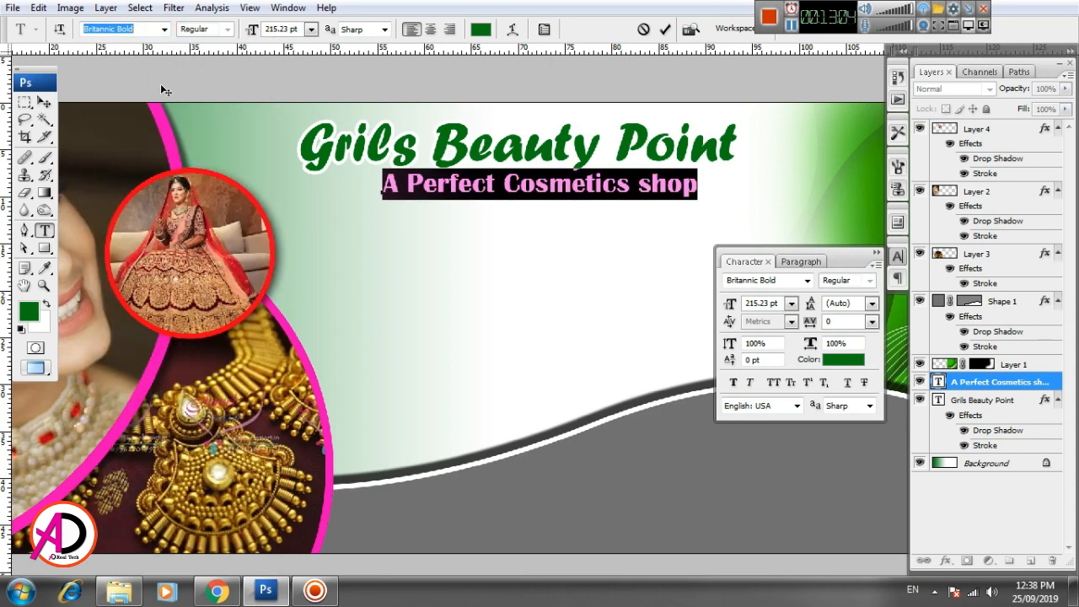
Step: Shift the tagline slightly down and left so it sits centred under the title with a small gap
click(44, 102)
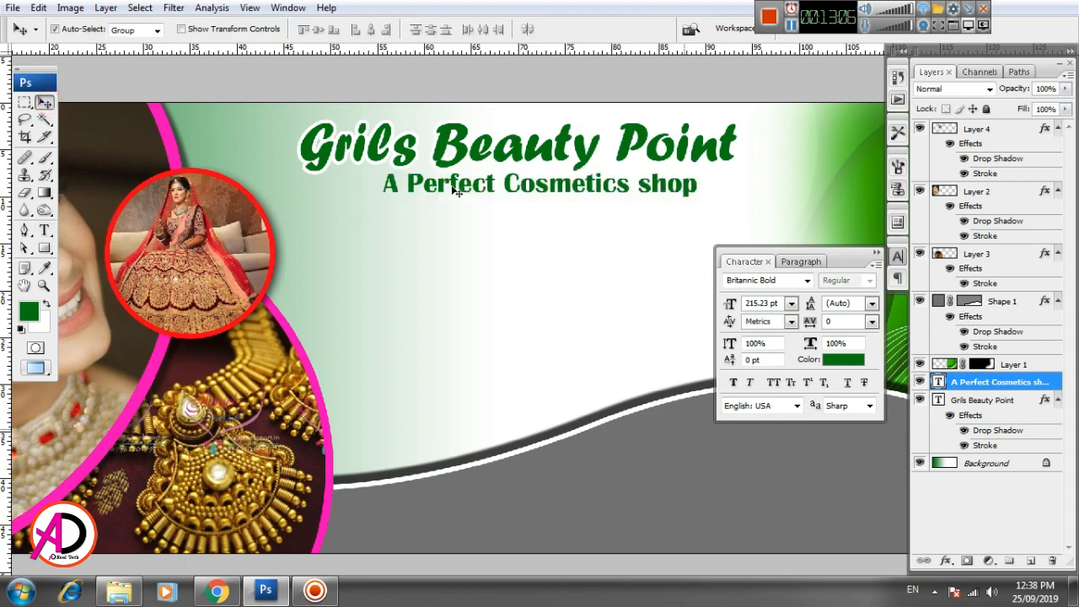
mouse_move(453, 186)
mouse_down()
mouse_move(431, 186)
mouse_move(446, 192)
mouse_up()
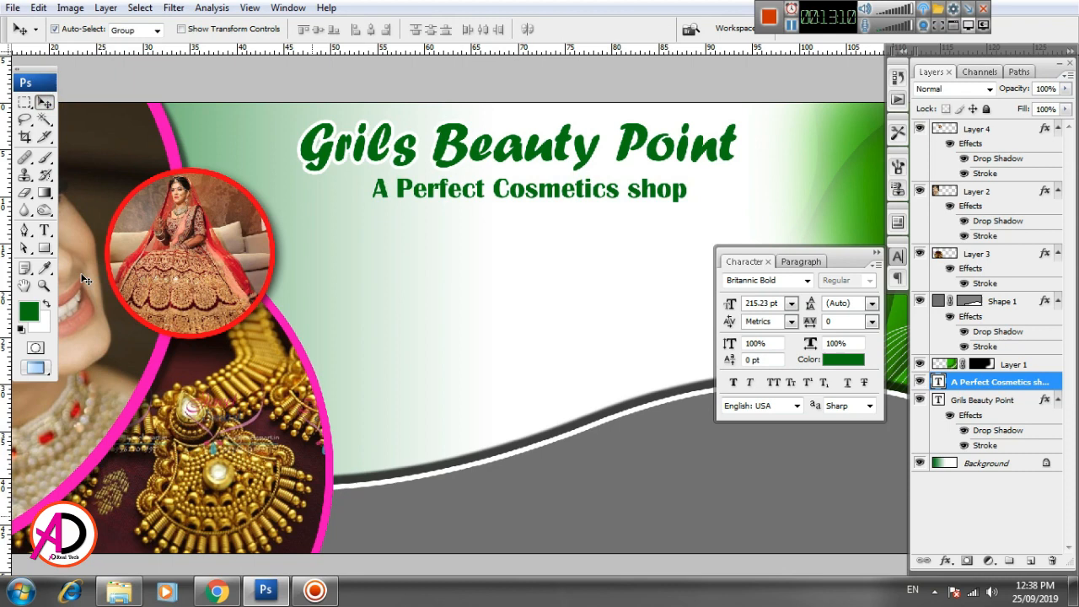
click(45, 230)
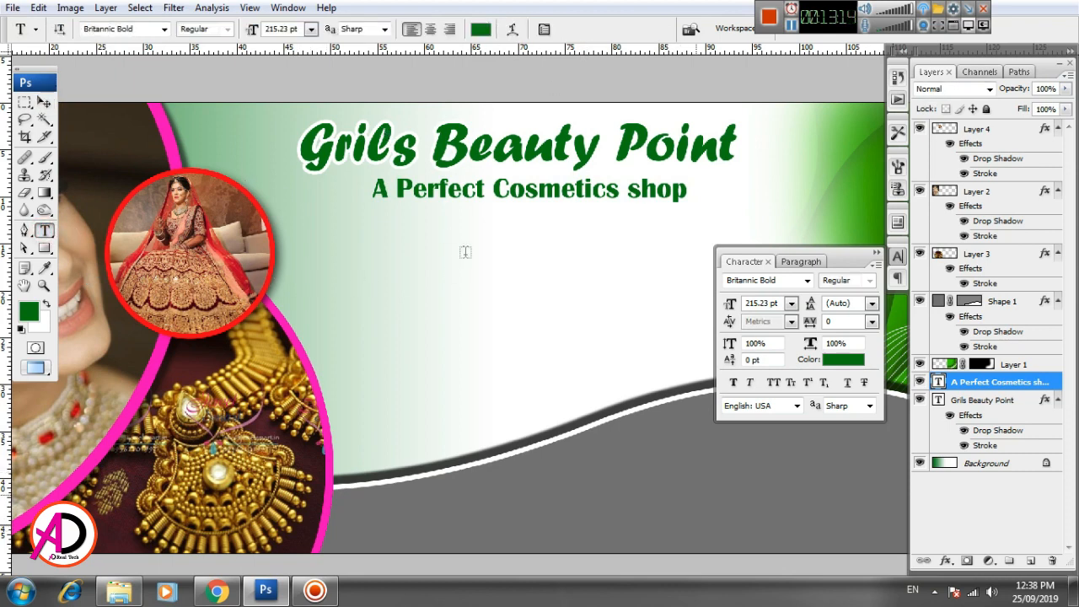
click(44, 101)
Step: Draw a horizontal 10 px line beneath the tagline, slightly wider than the title
scroll(448, 285, down, 2)
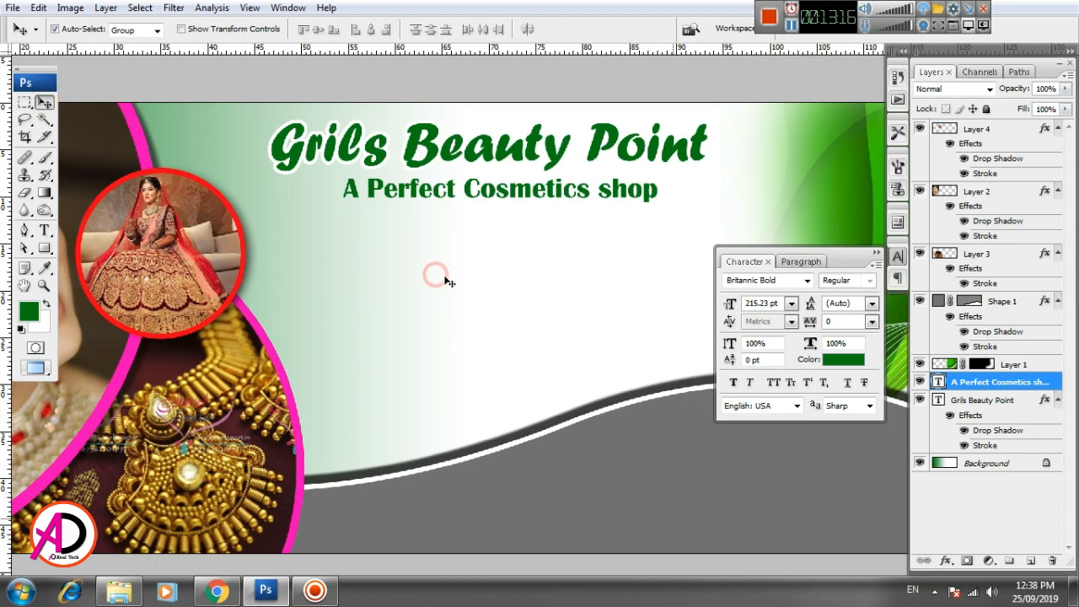
scroll(465, 296, up, 4)
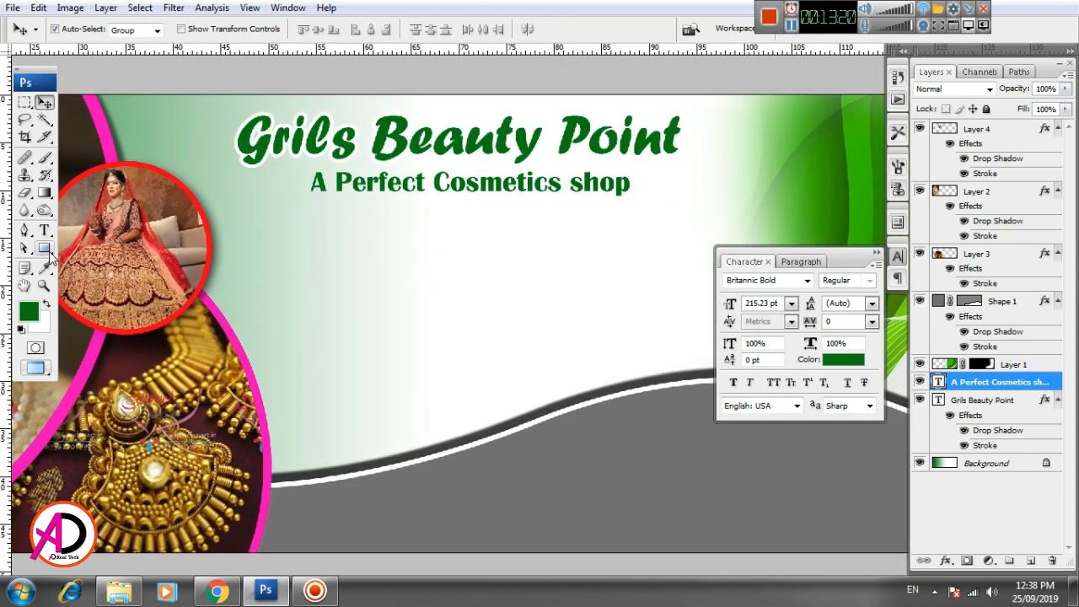
drag(49, 253, 115, 305)
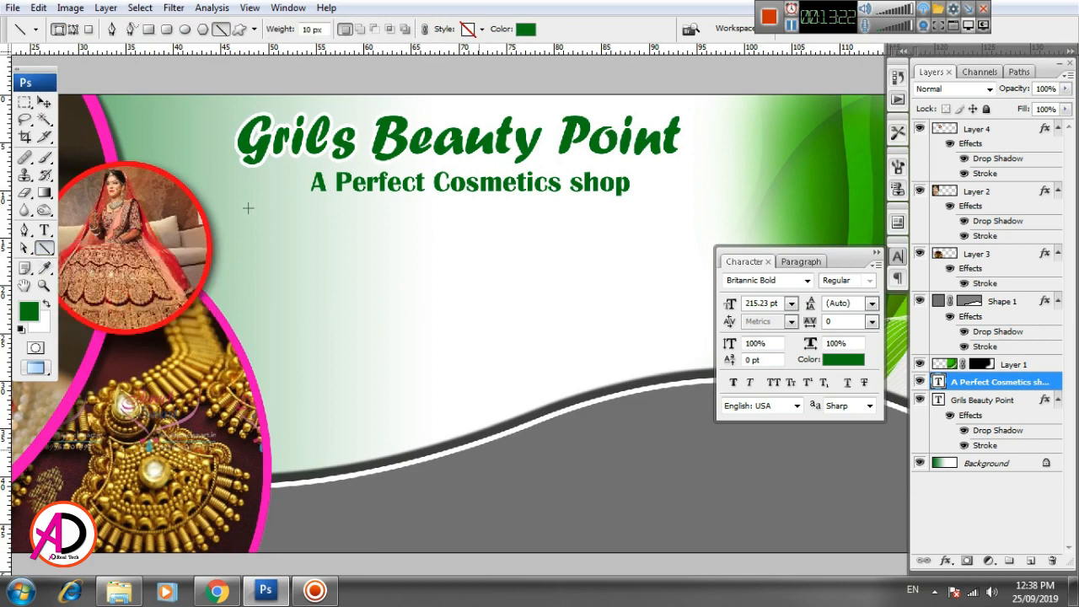
drag(234, 213, 717, 213)
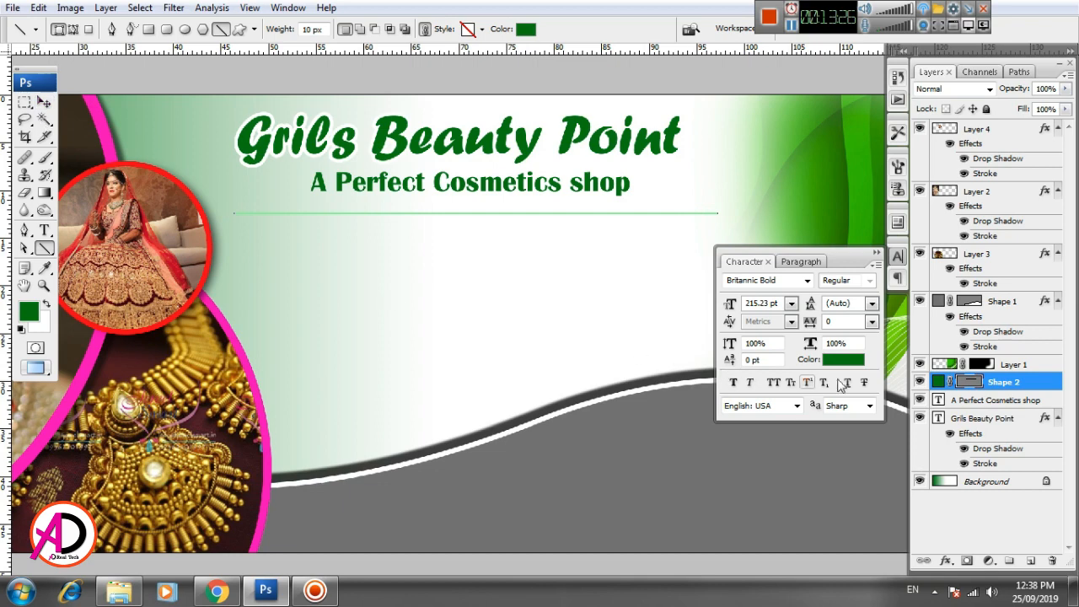
Step: Change the fill colour of the line shape beneath the tagline to black
double_click(938, 385)
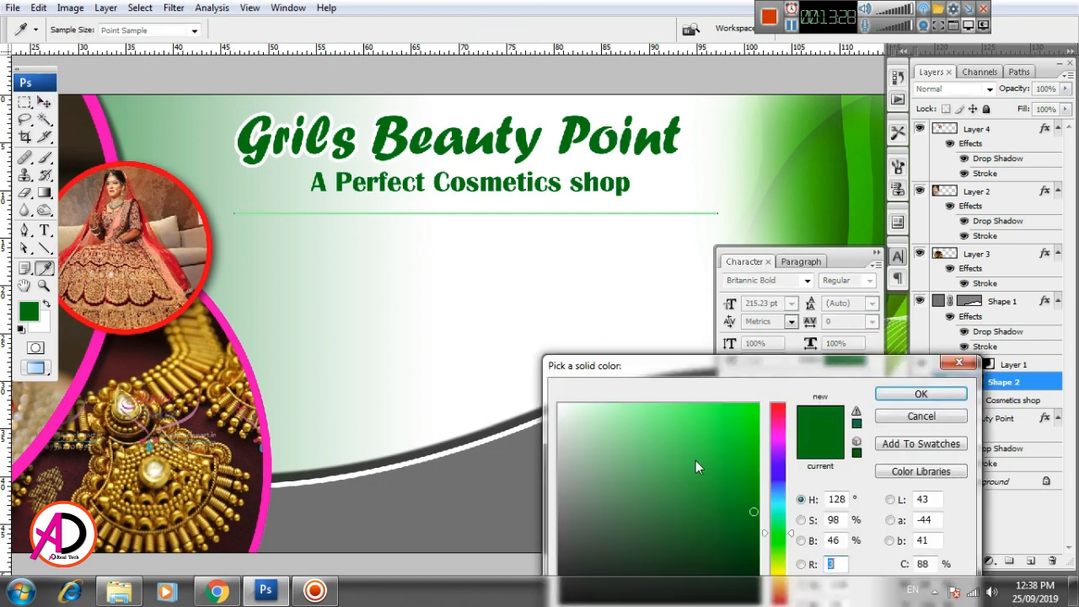
drag(681, 366, 759, 239)
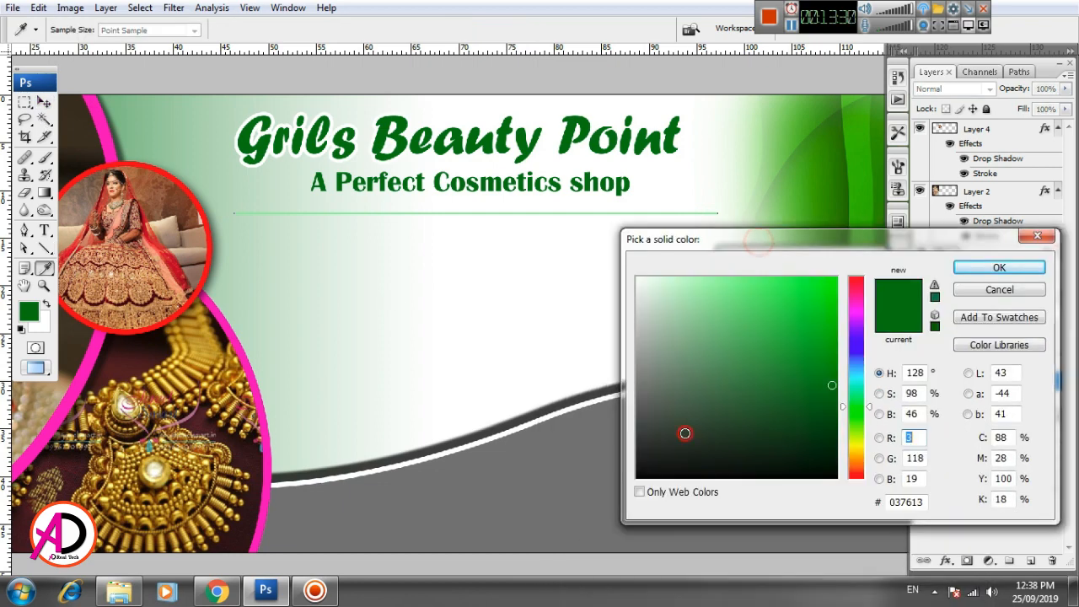
drag(686, 434, 640, 494)
click(999, 268)
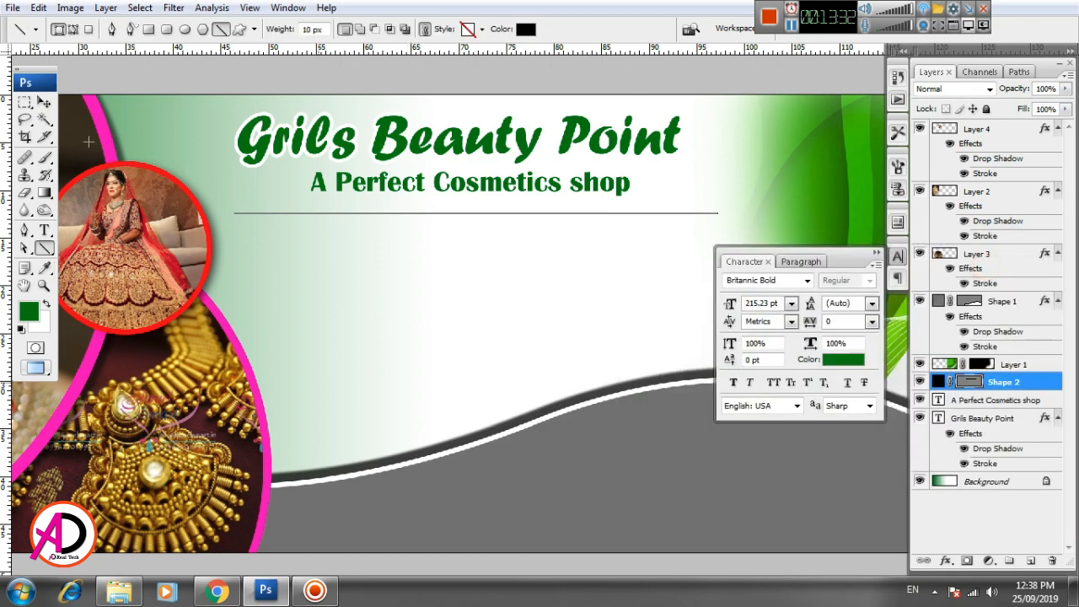
Step: Thicken the black line beneath the tagline to about 2.5 times its height with Free Transform and apply the transformation
click(44, 102)
key(ctrl+t)
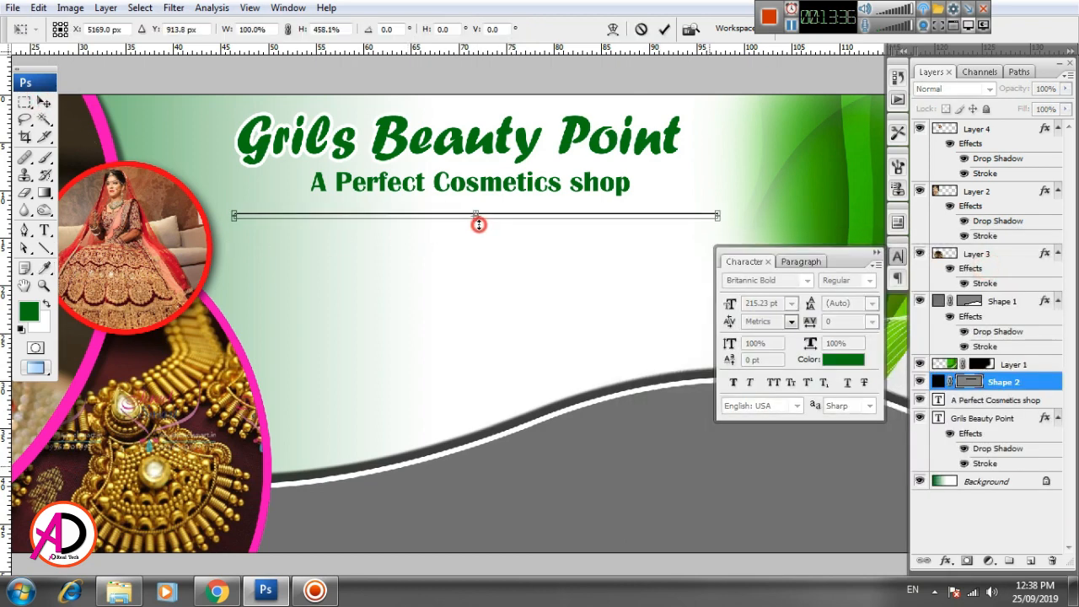
drag(477, 221, 477, 211)
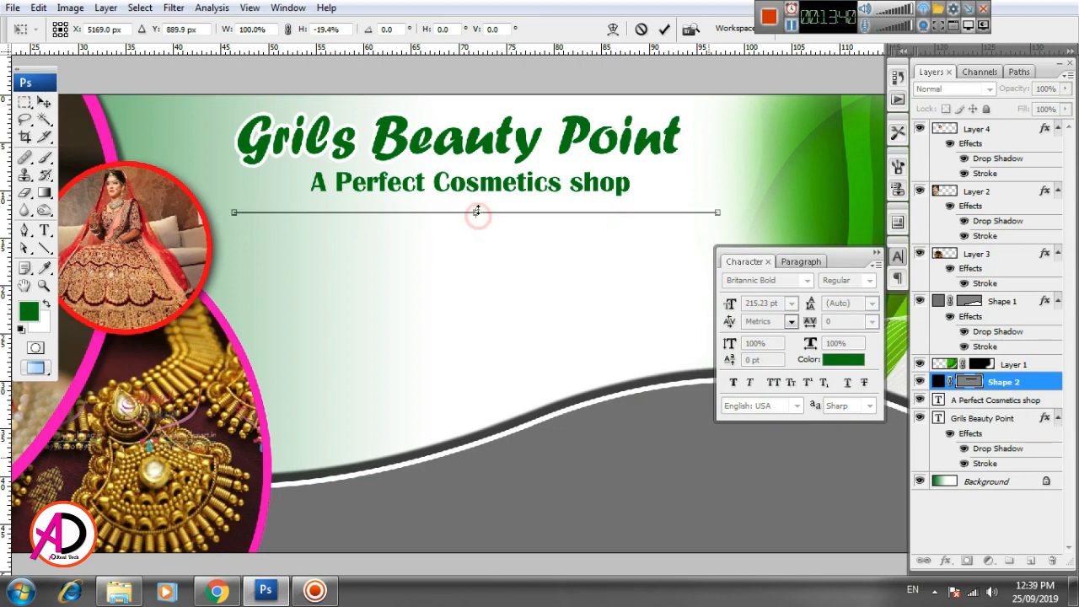
scroll(481, 265, up, 4)
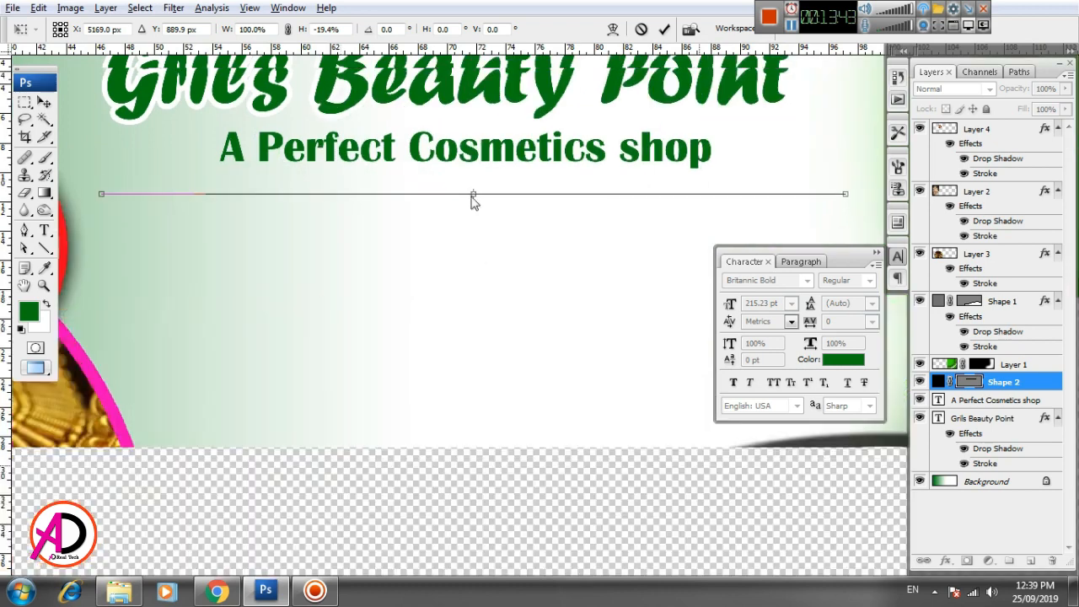
drag(473, 258, 474, 250)
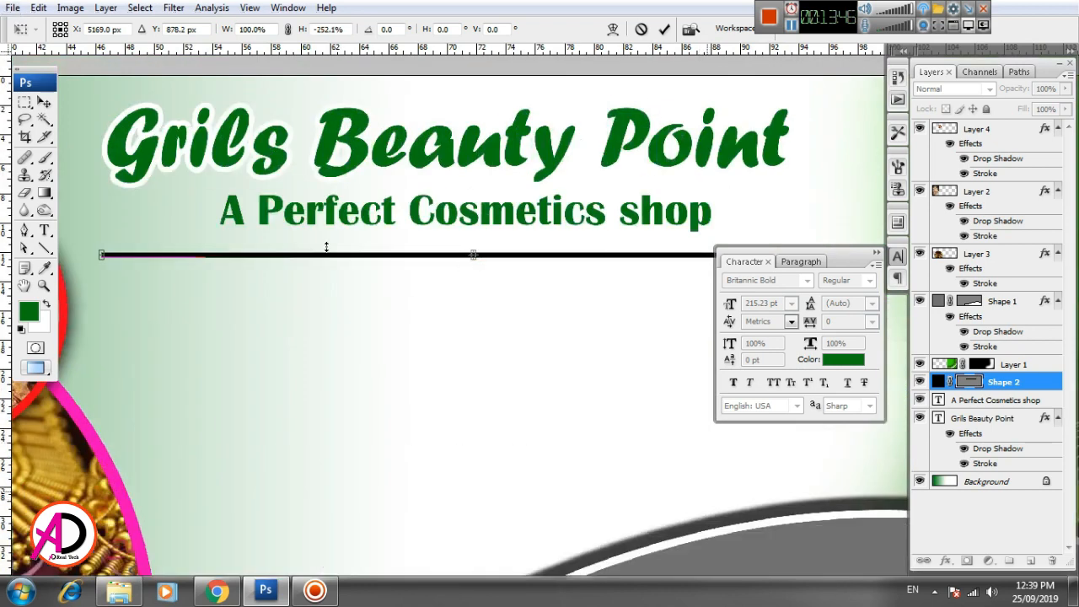
click(44, 102)
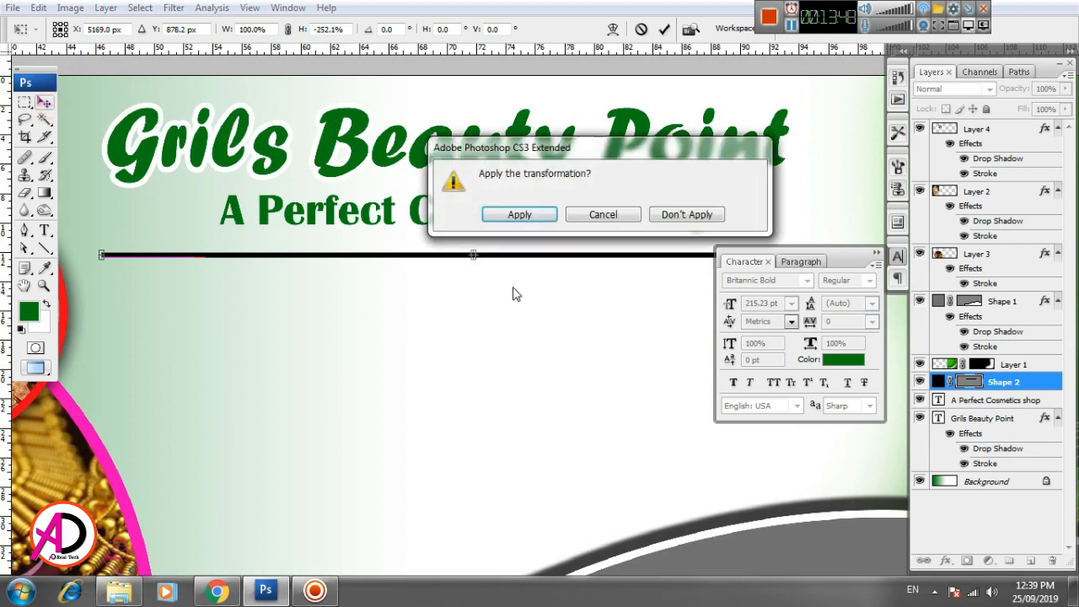
click(511, 211)
key(ctrl+minus)
key(ctrl+minus)
key(ctrl+minus)
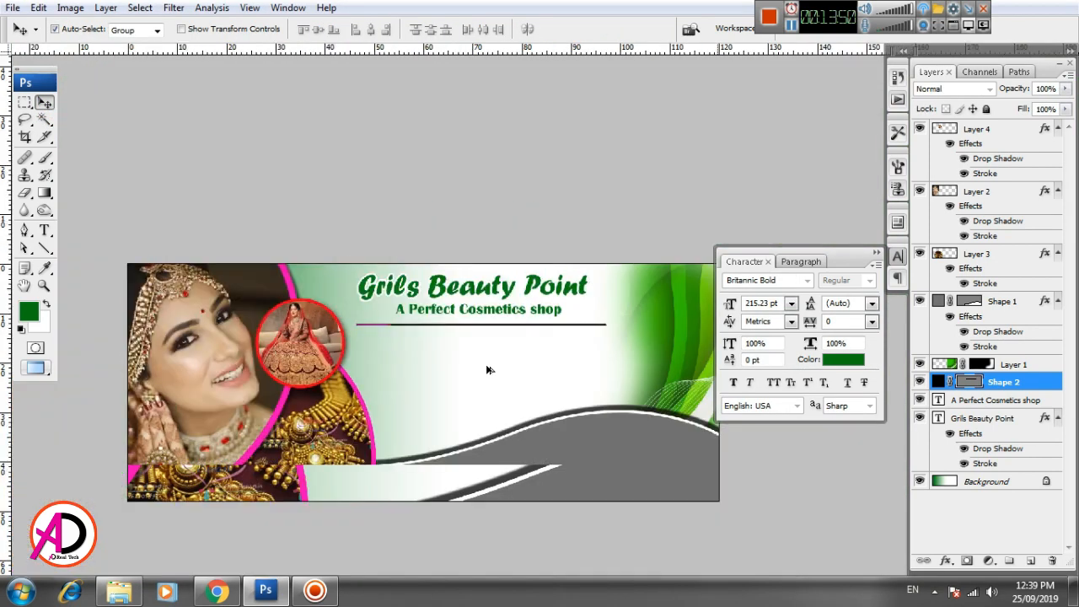
Step: Move the black line up so it sits close beneath the tagline
click(538, 360)
drag(510, 298, 507, 288)
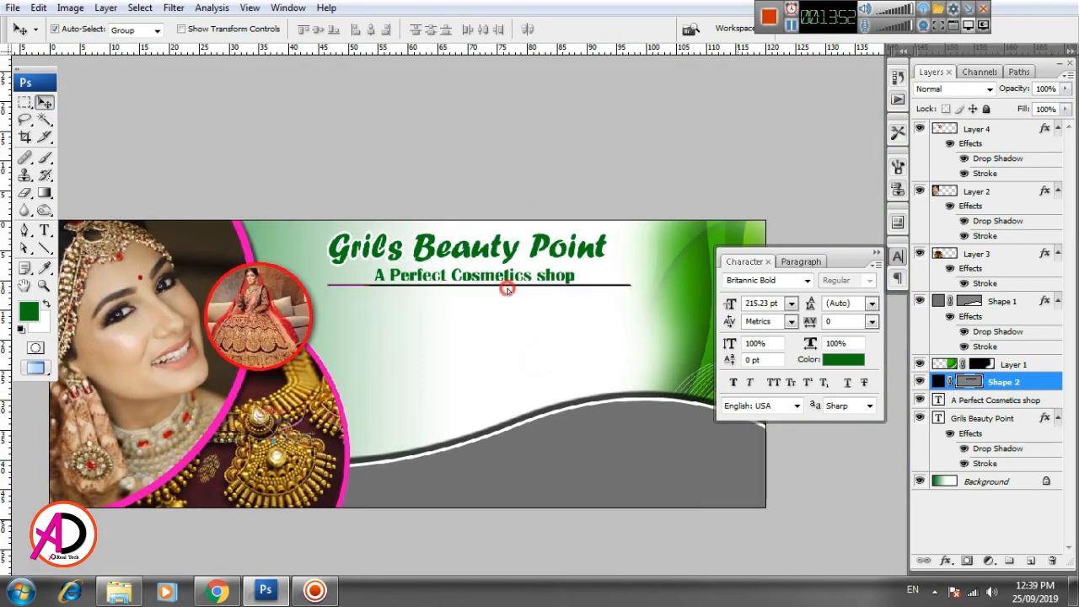
scroll(519, 337, up, 1)
key(alt+f)
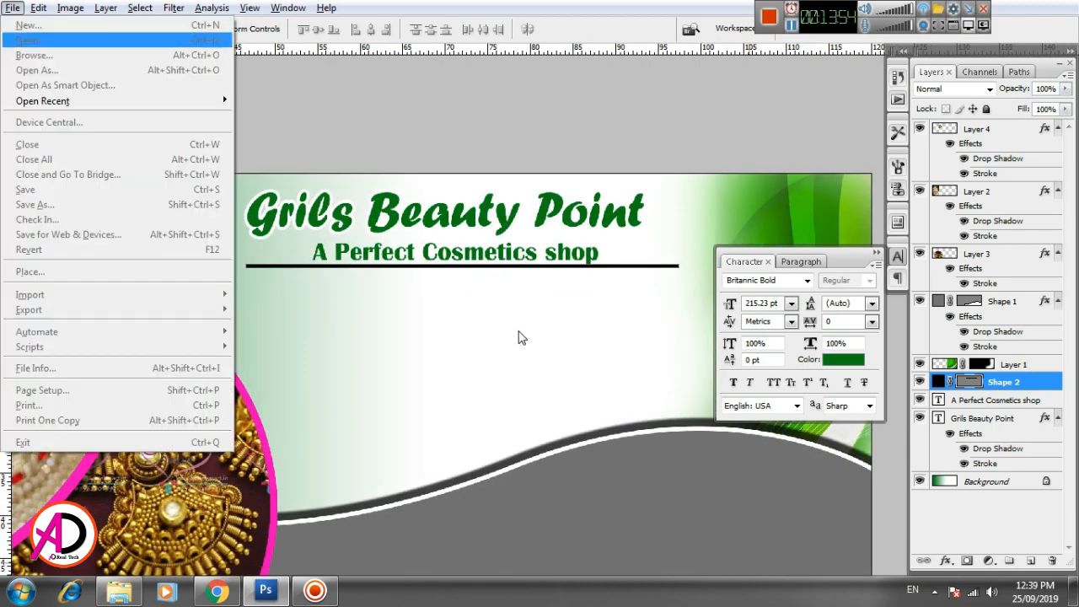
click(519, 336)
click(520, 335)
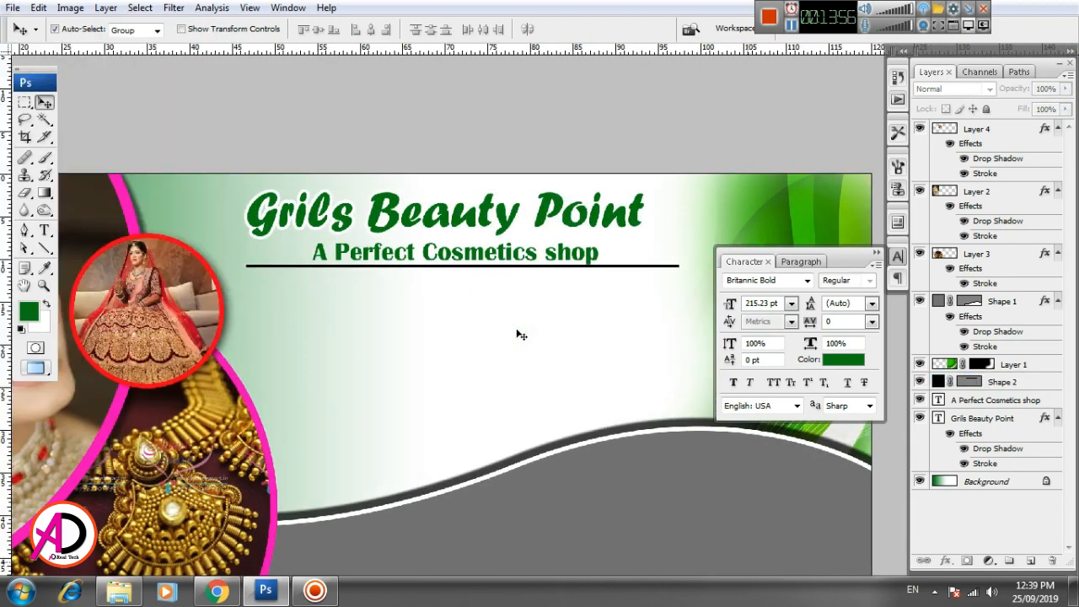
Step: Nudge the black line down slightly to leave a small gap under the tagline
click(476, 267)
key(Down)
key(Down)
key(Down)
key(Down)
key(Down)
key(Down)
key(Down)
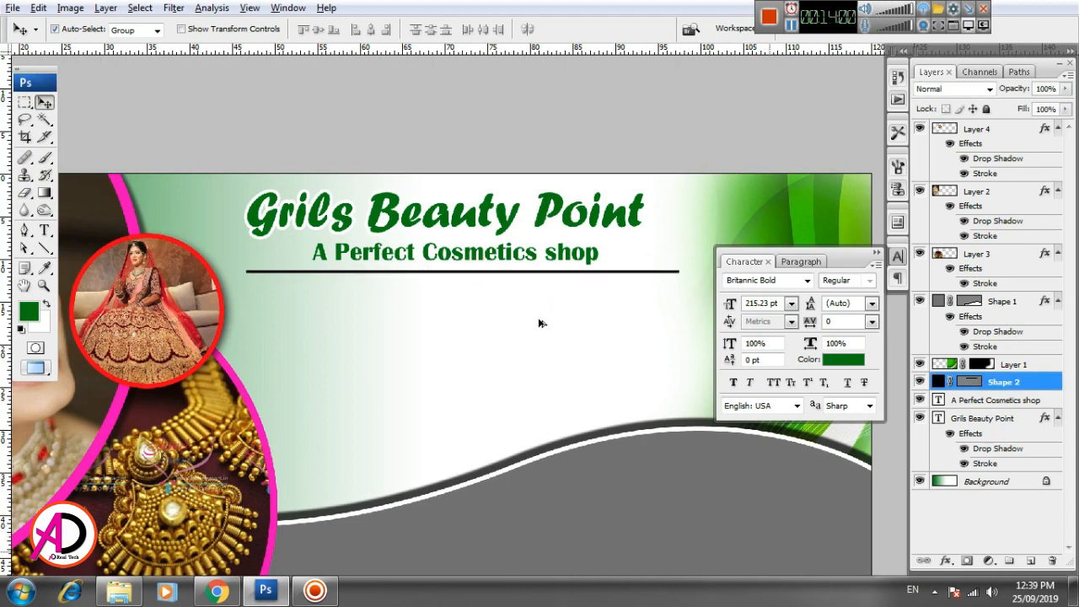
Step: Thin the line beneath the tagline to about 52% of its height with Free Transform, keeping its length
scroll(540, 323, up, 1)
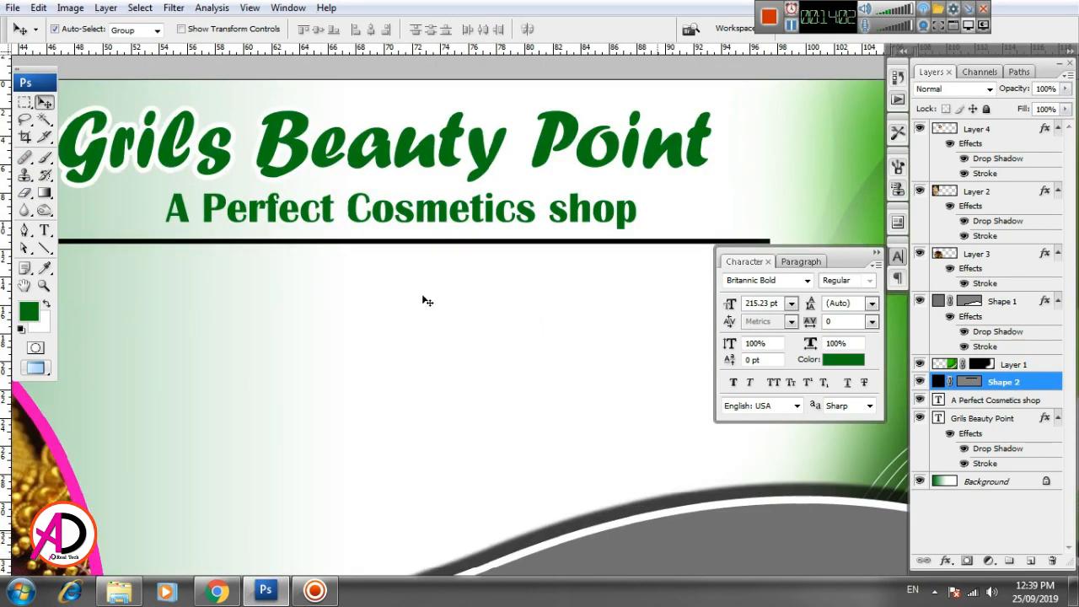
key(ctrl+t)
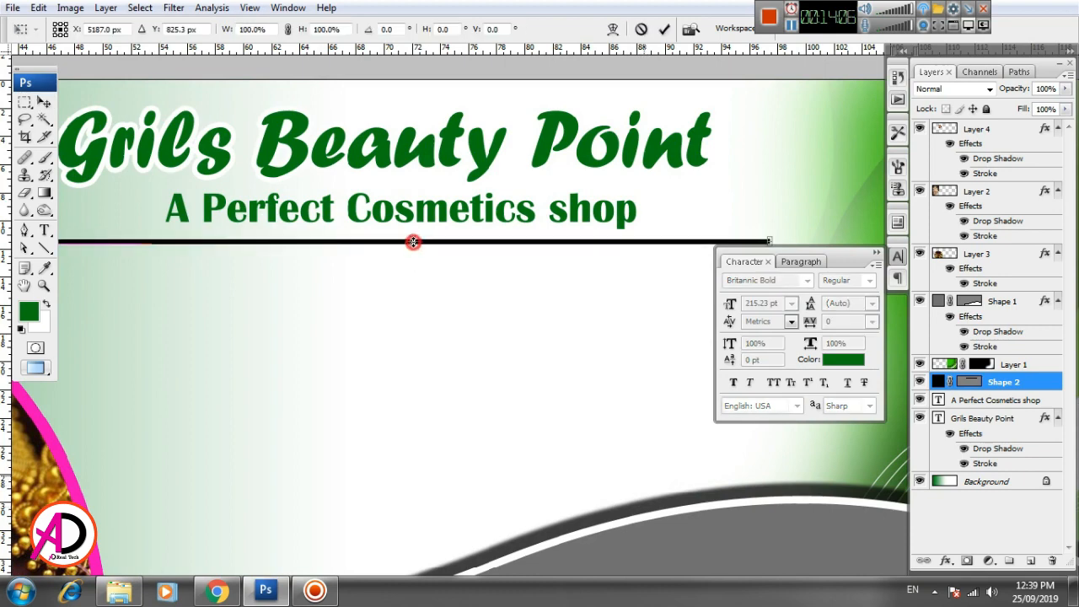
drag(413, 242, 413, 239)
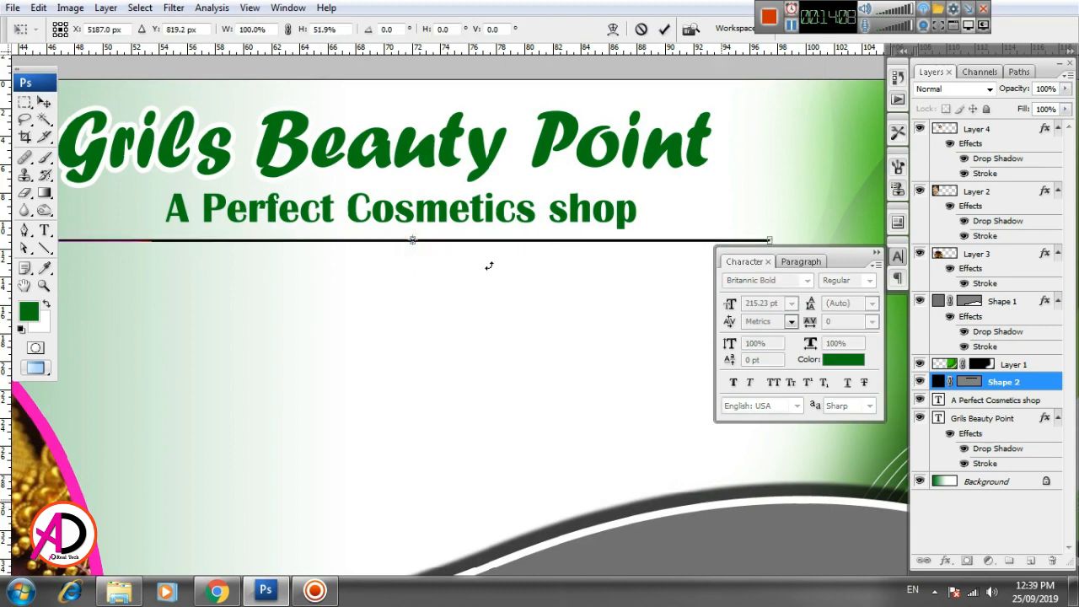
key(Return)
key(ctrl+0)
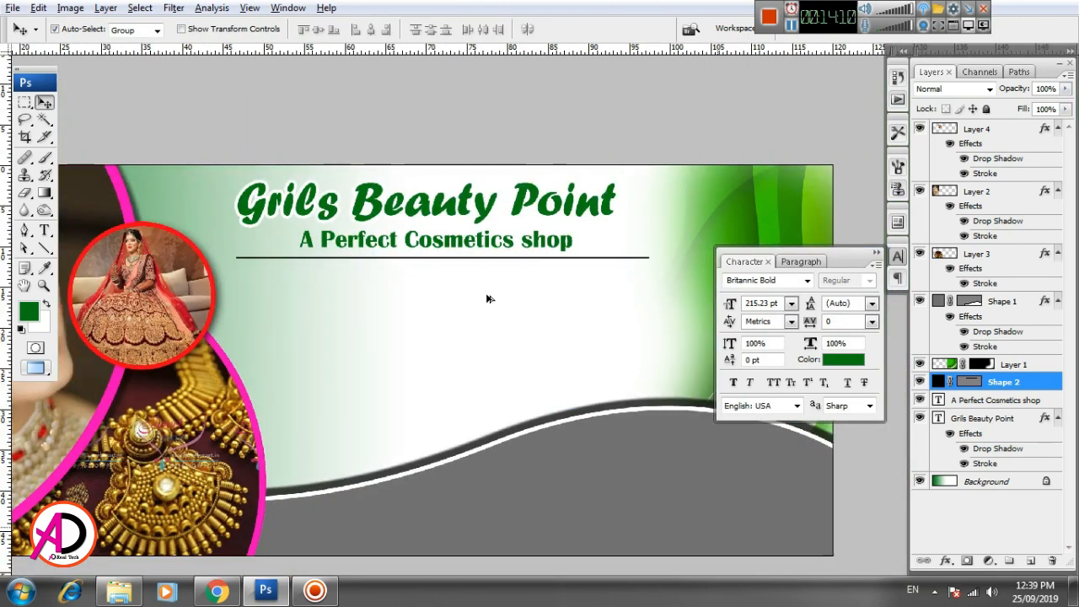
Step: Change the fill colour of the line shape beneath the tagline to red (#ca0000)
scroll(487, 298, down, 1)
scroll(488, 298, up, 2)
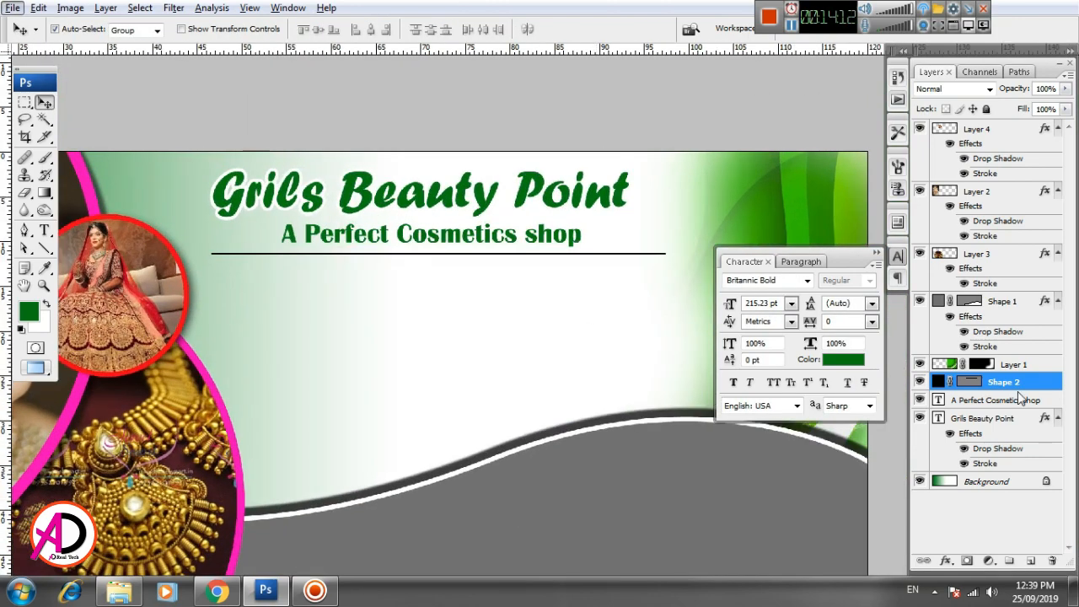
double_click(939, 383)
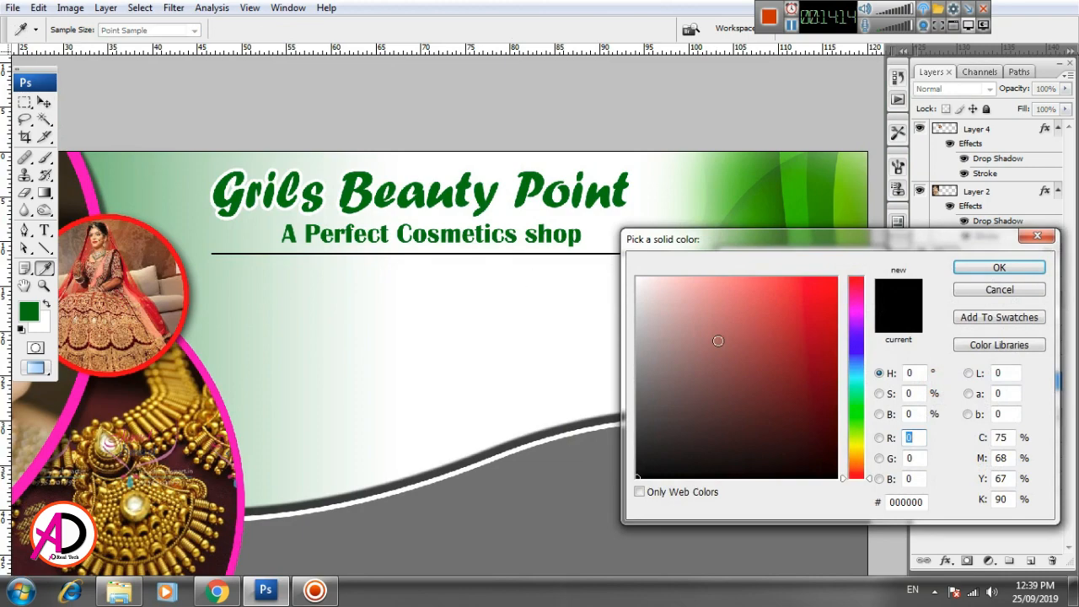
text(202)
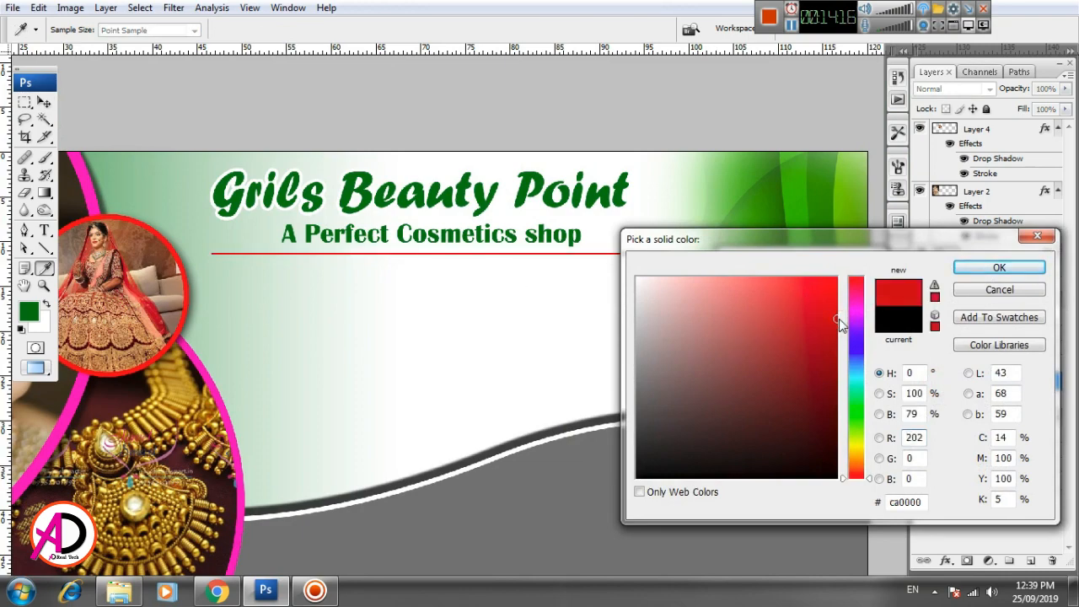
click(986, 268)
Step: Create a wide paragraph text box beneath the red line and enter "Deals in Cometics, A" in it
scroll(514, 292, down, 3)
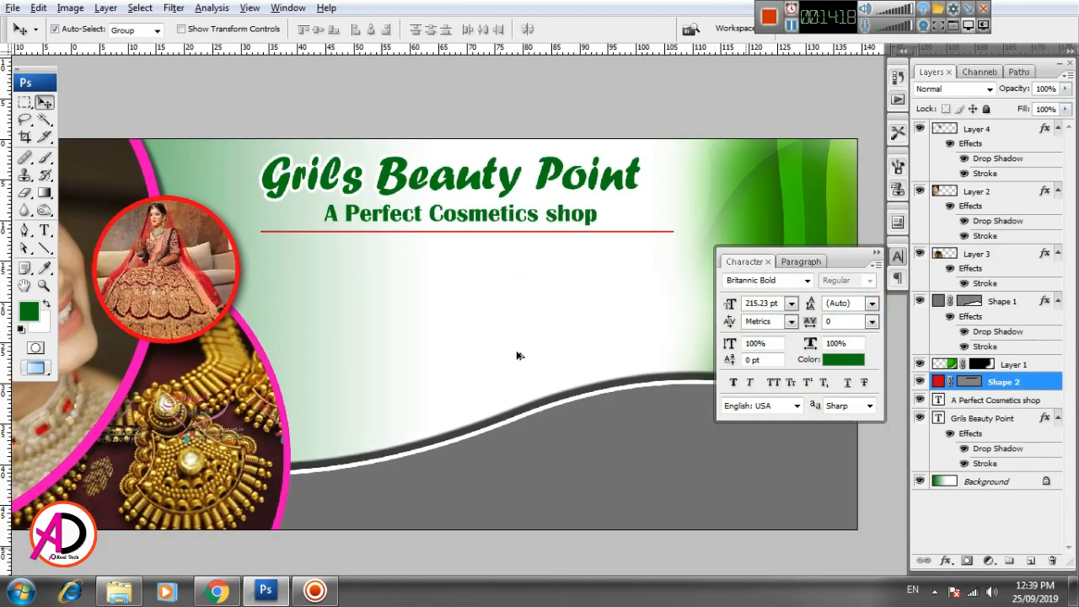
scroll(518, 374, up, 4)
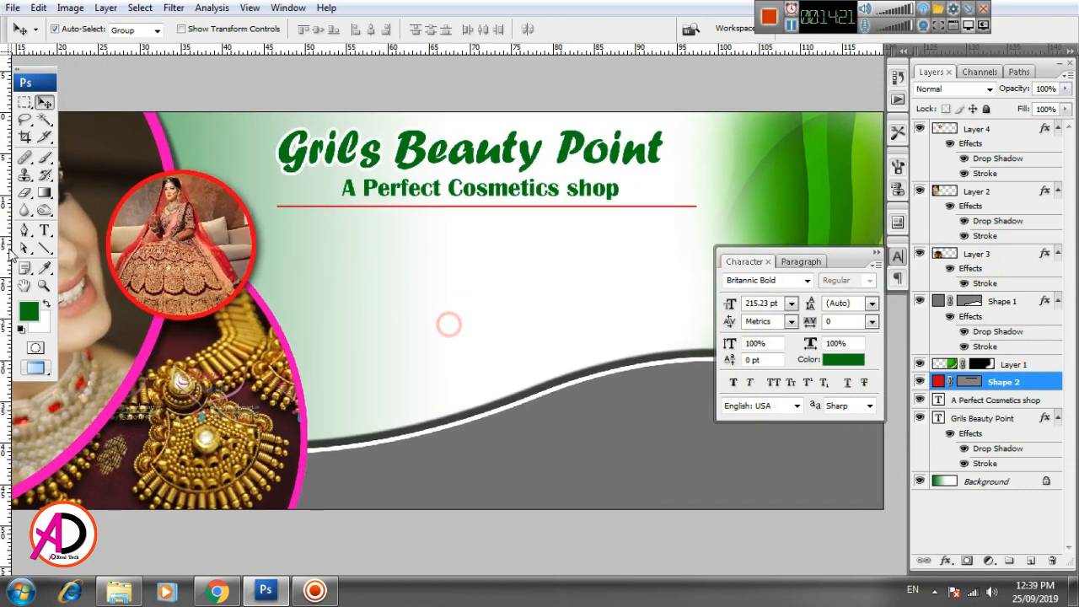
click(44, 229)
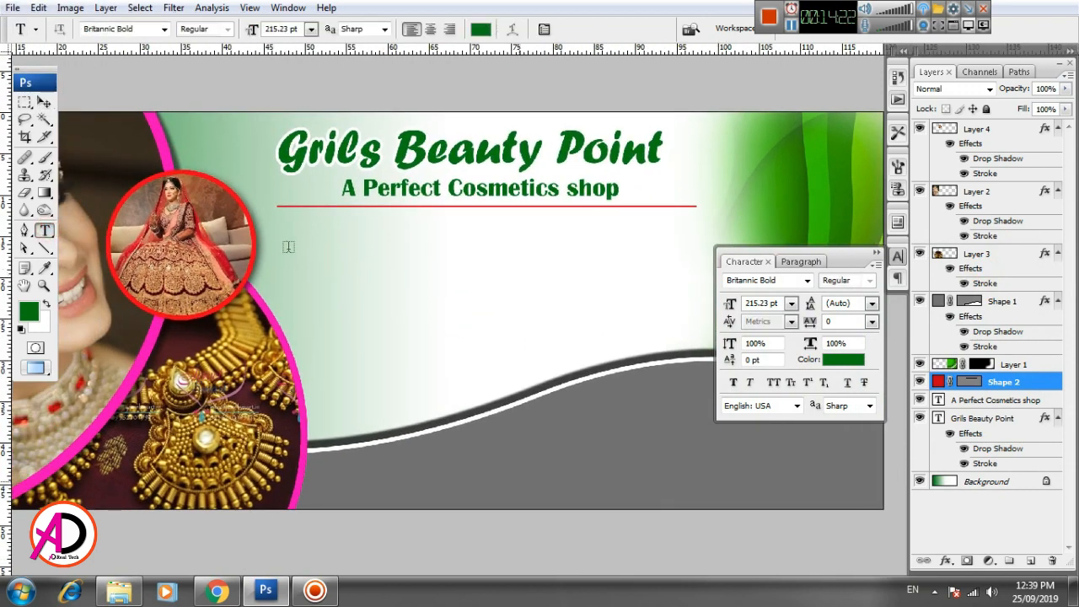
drag(279, 227, 727, 300)
click(342, 249)
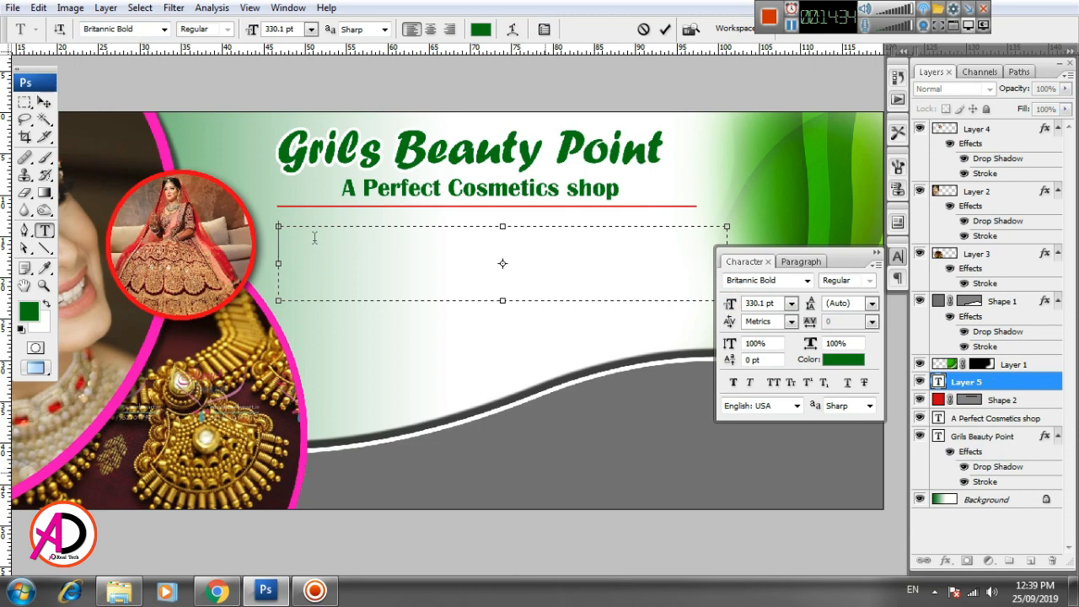
text(Deals )
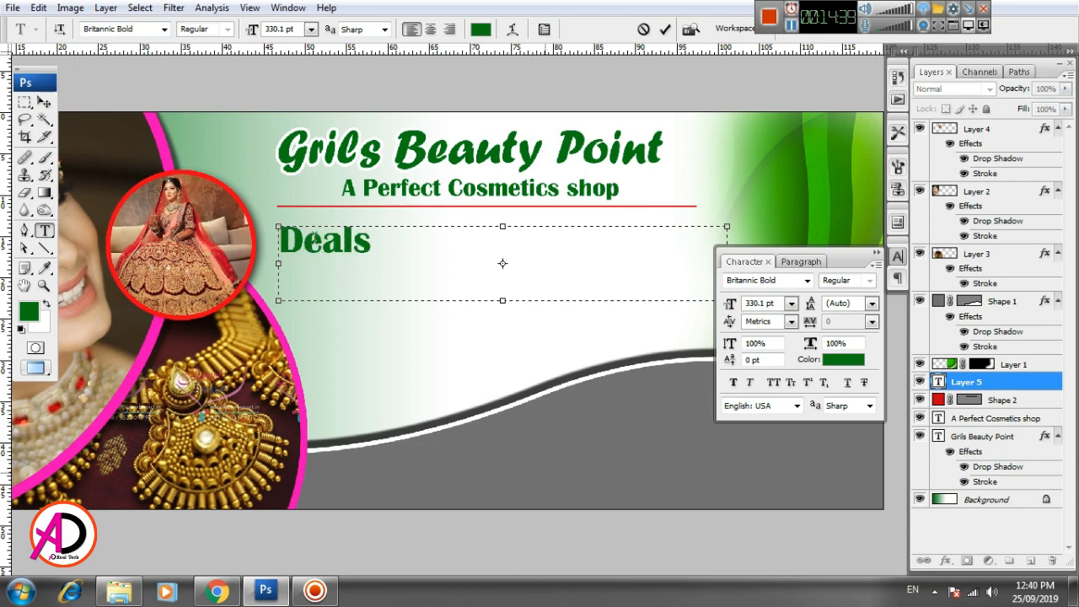
text(in Cometic)
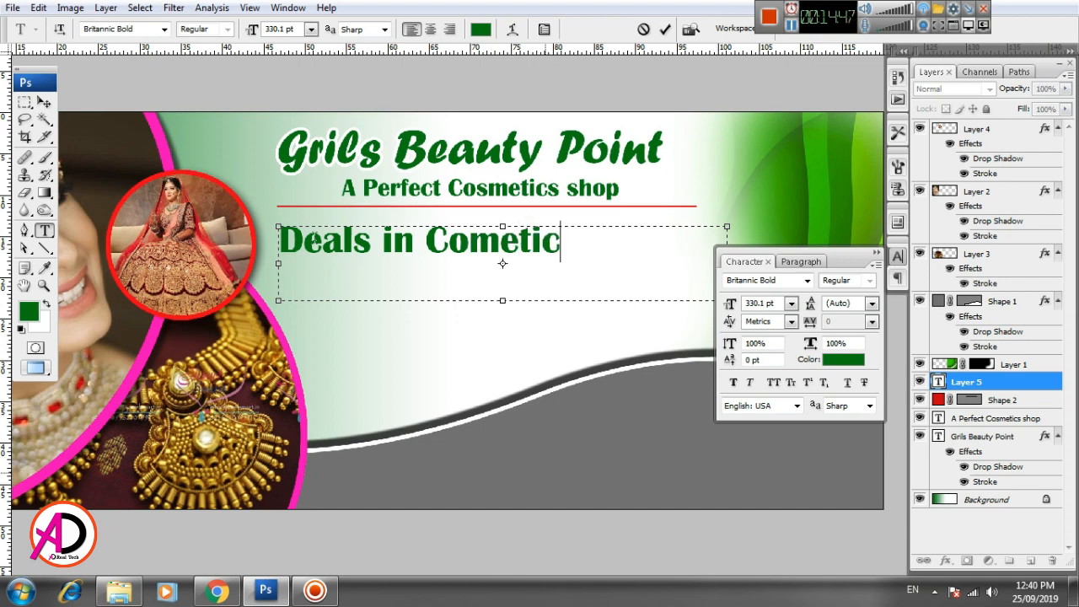
text(s  A)
Step: Select all of the "Deals in" text and try alternative fonts, including Cambria, Adobe Caslon Pro and Bookman Old Style
key(ctrl+a)
click(131, 31)
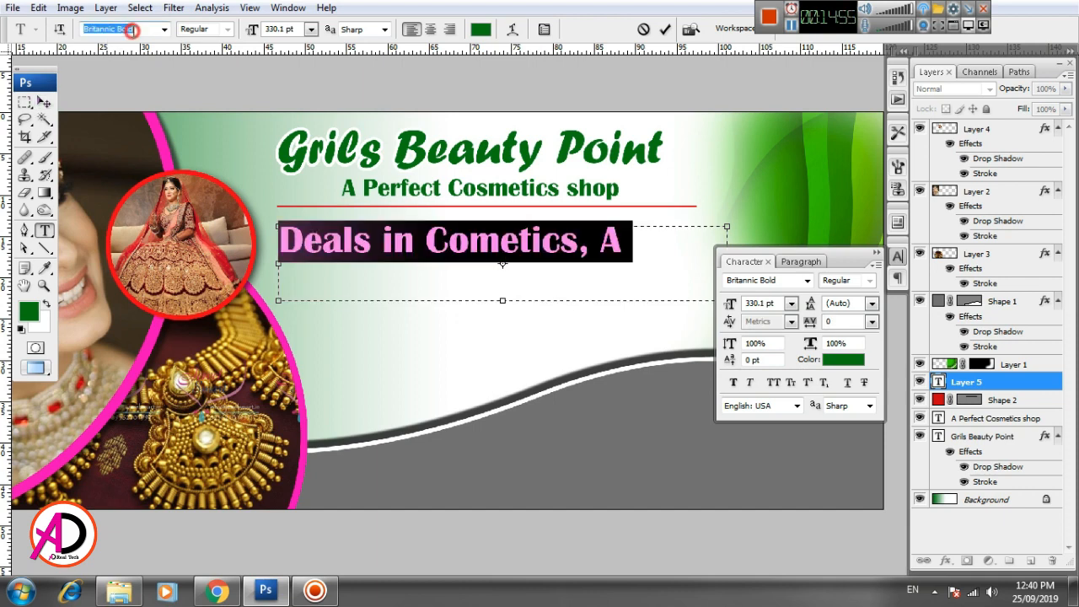
key(Down)
key(Down)
key(Down)
key(Down)
key(Down)
key(Down)
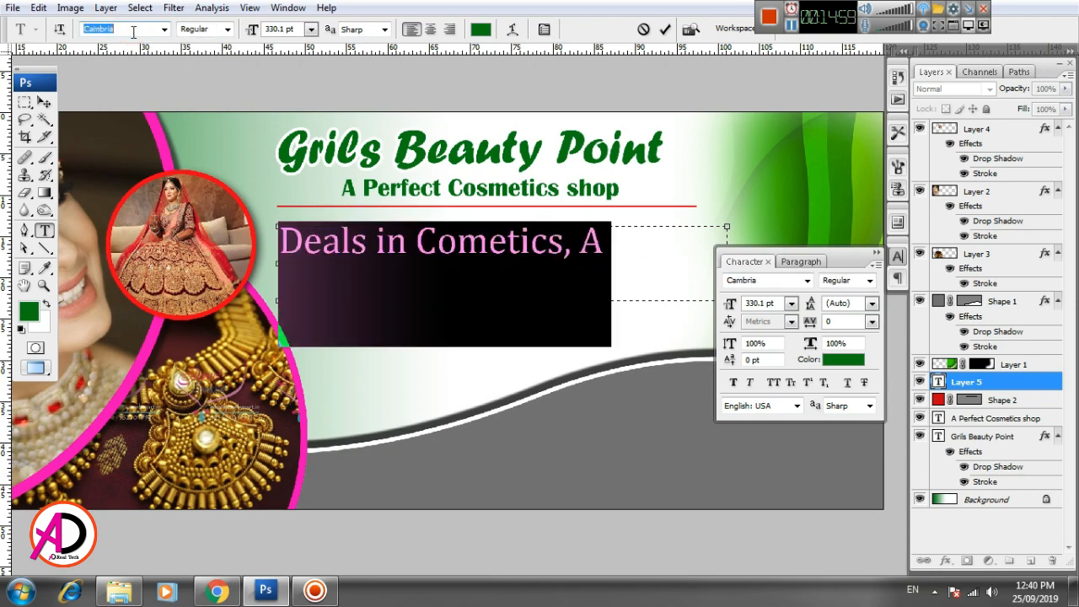
click(163, 31)
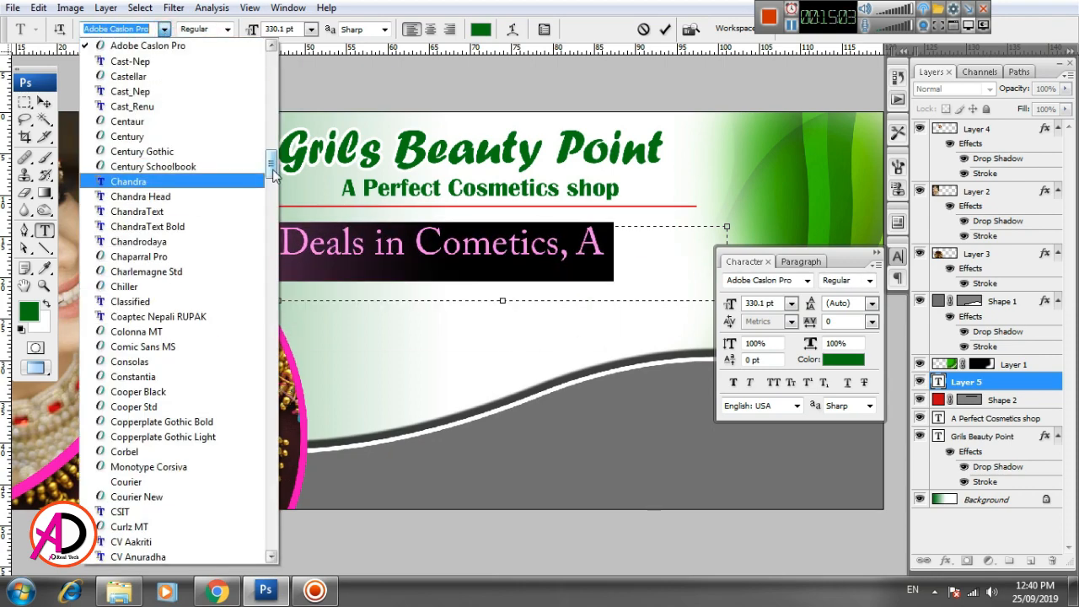
drag(272, 173, 276, 147)
click(178, 196)
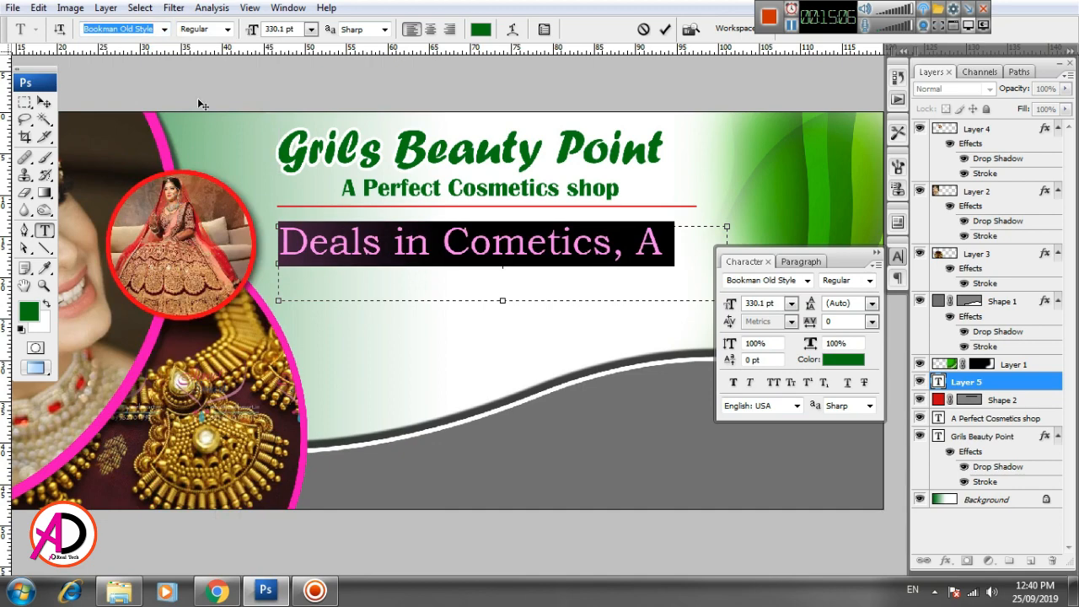
click(164, 30)
scroll(160, 150, down, 1)
drag(272, 152, 276, 133)
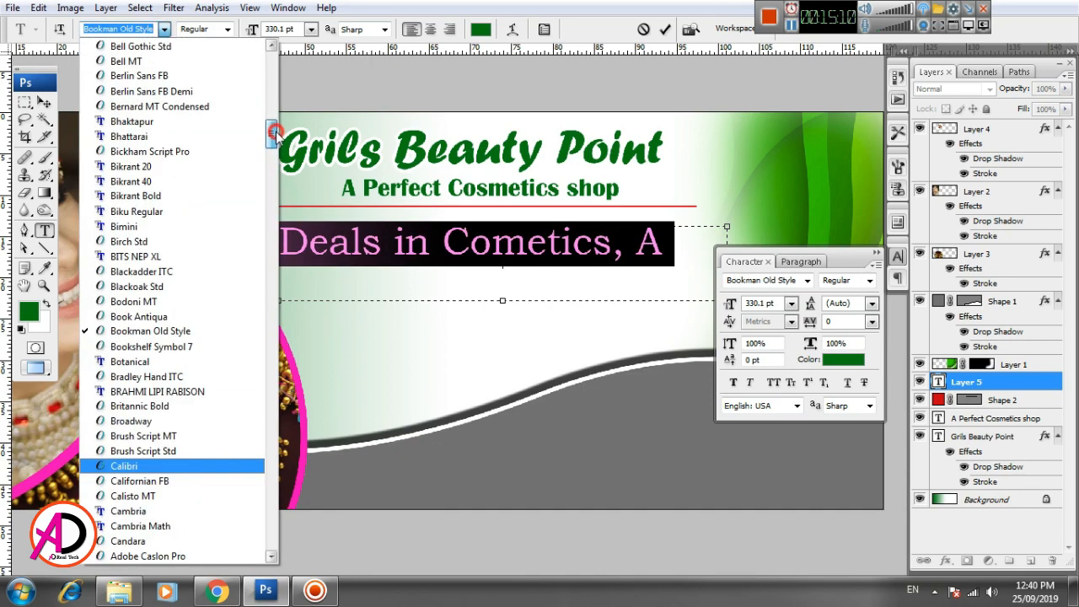